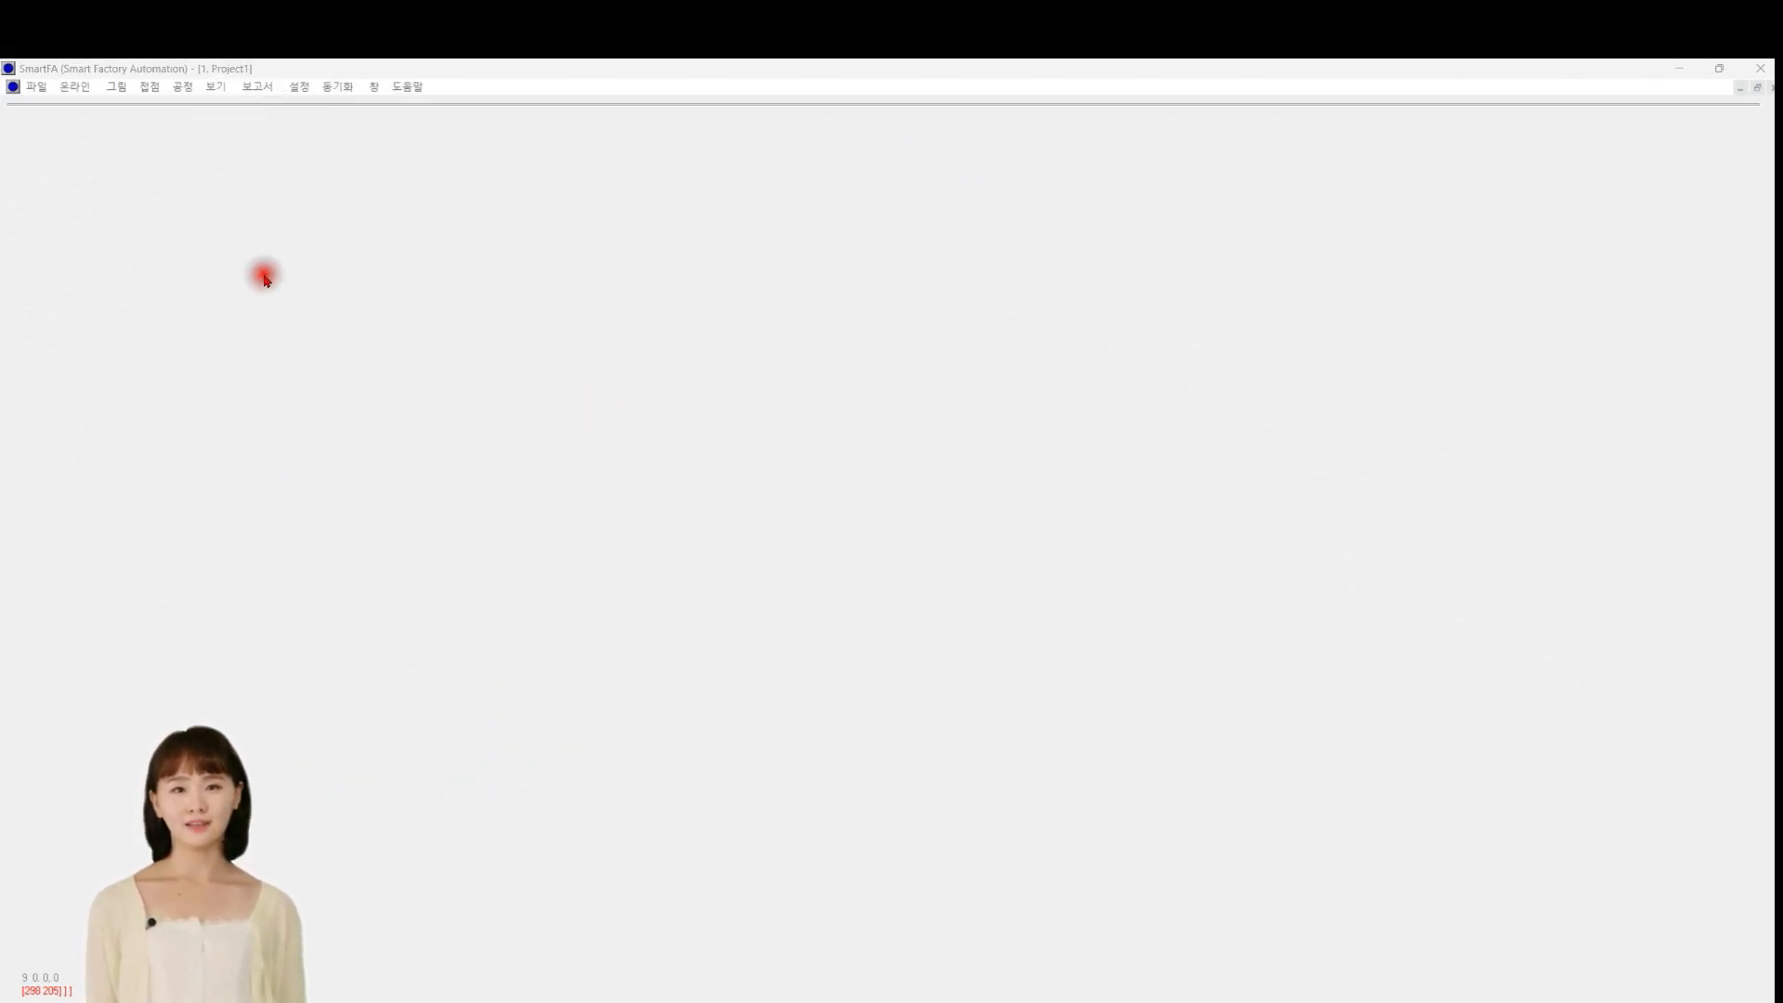
Step: Place a reactor with coil dots and short lower side jackets on the empty project page
click(118, 87)
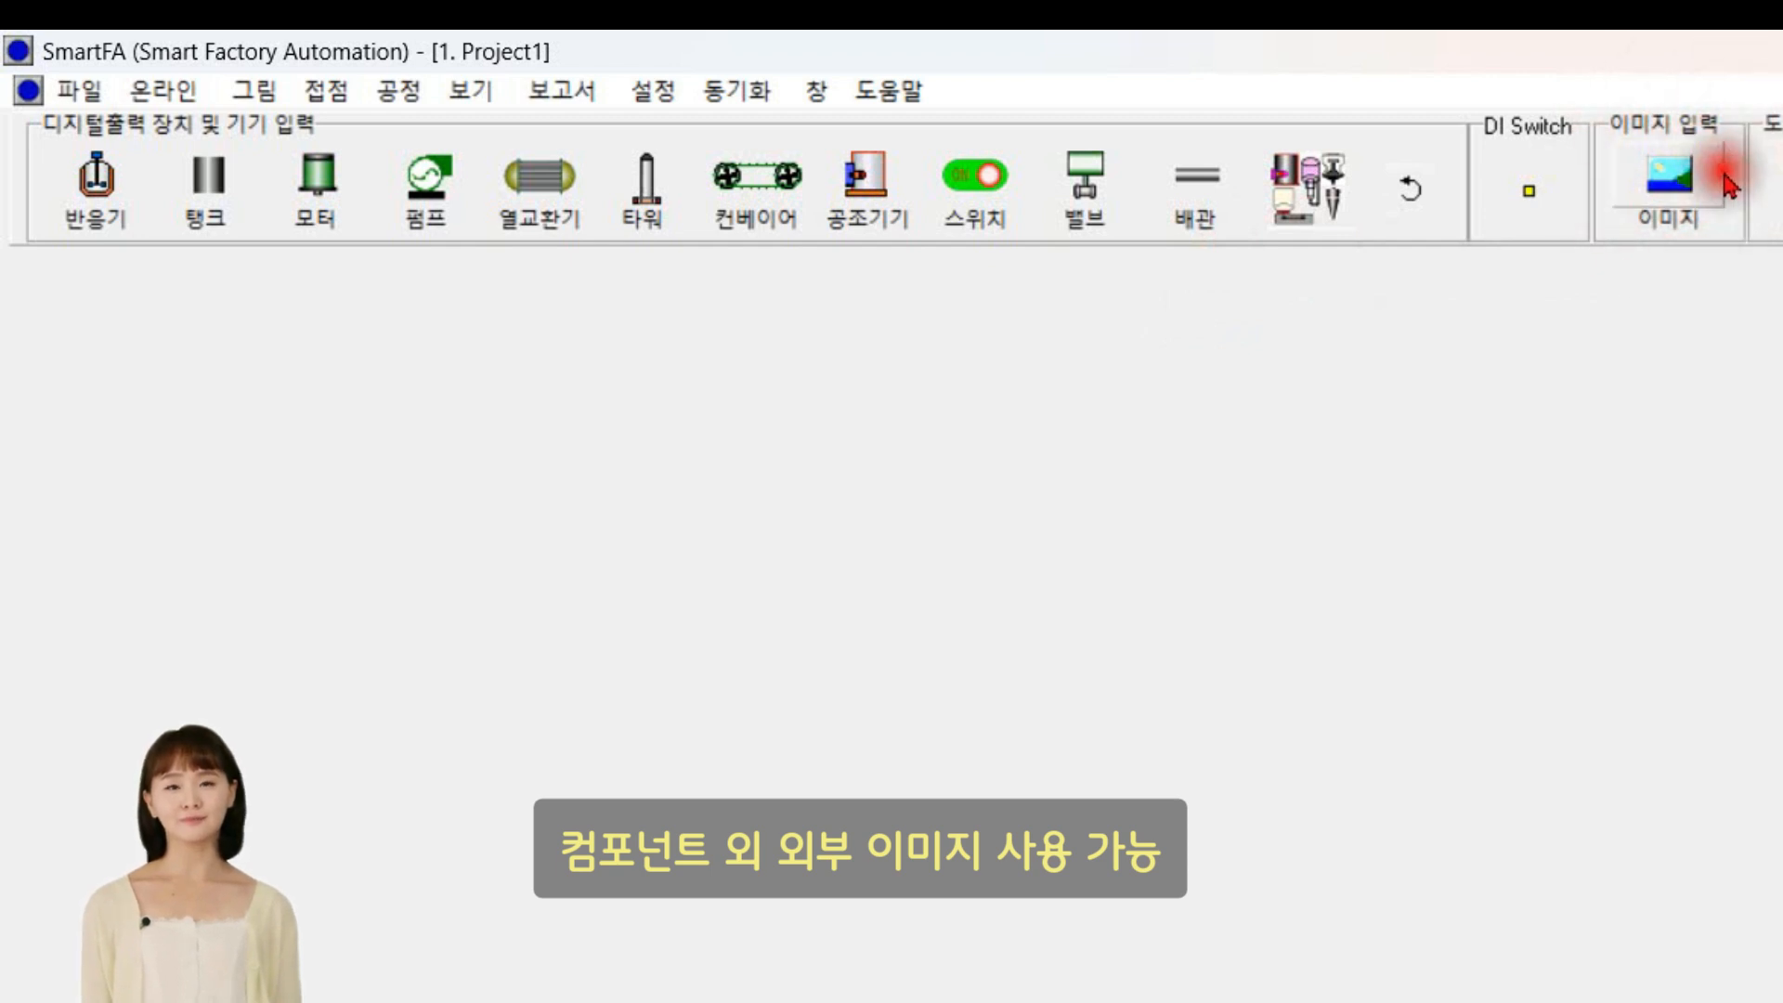
click(118, 196)
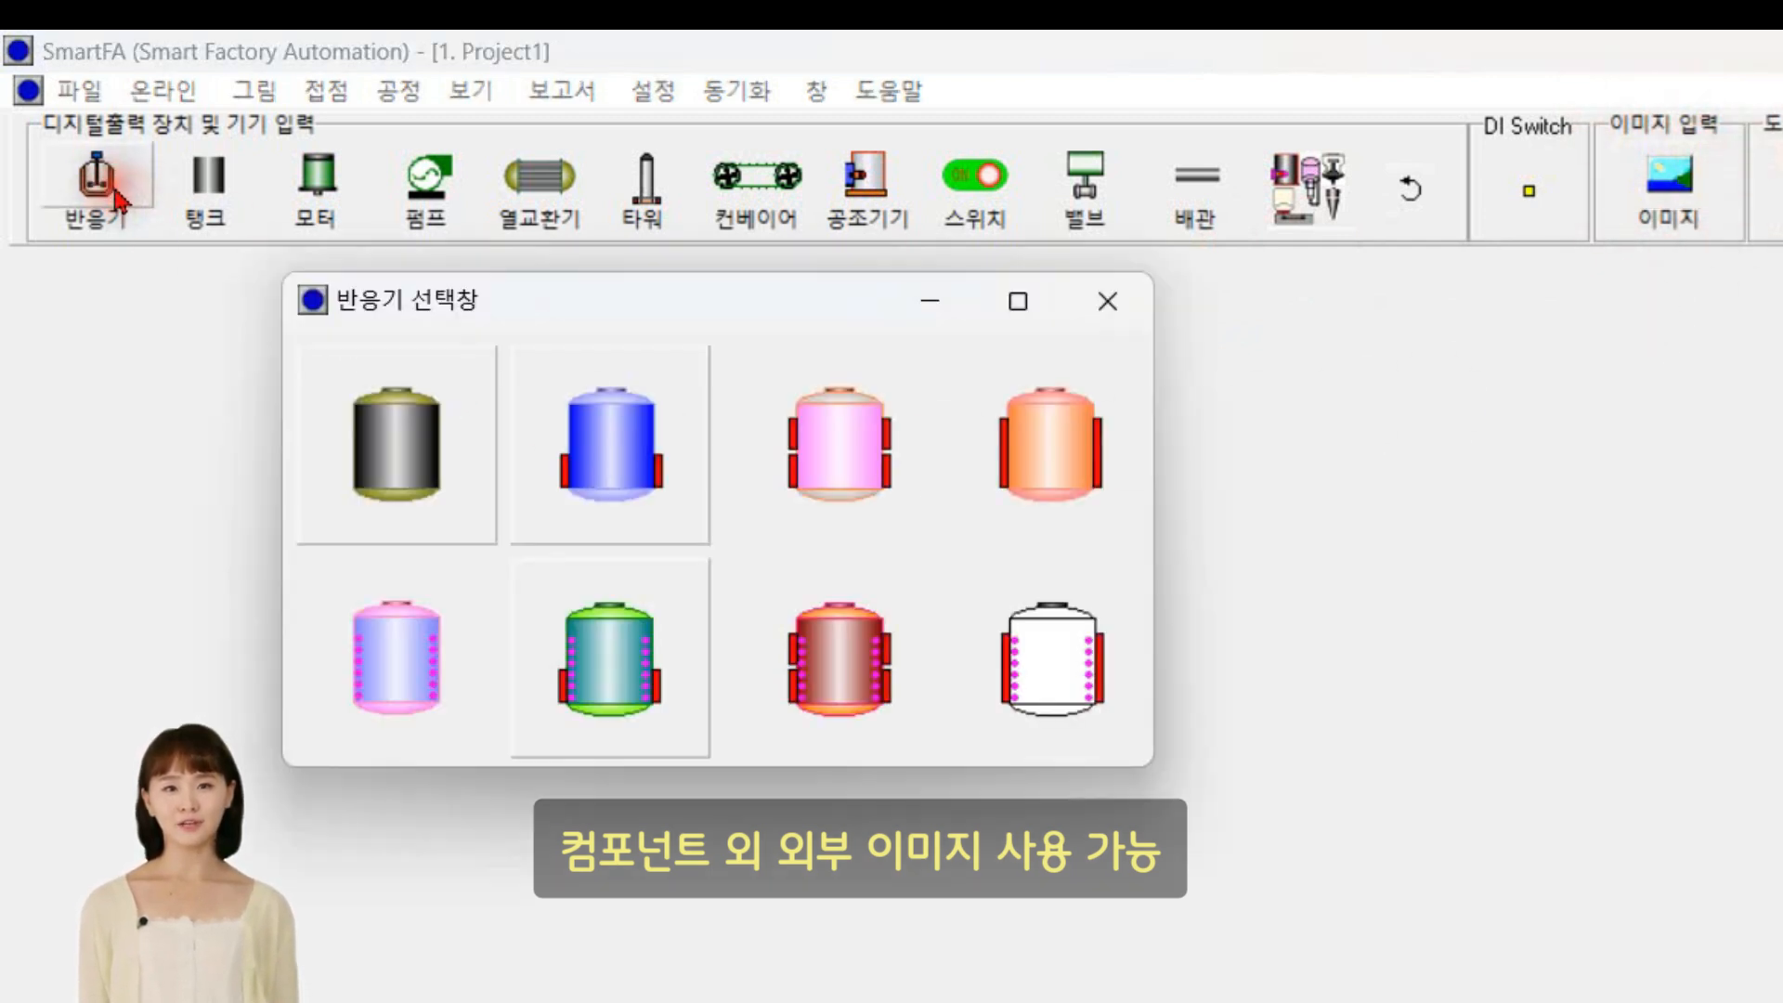
click(622, 654)
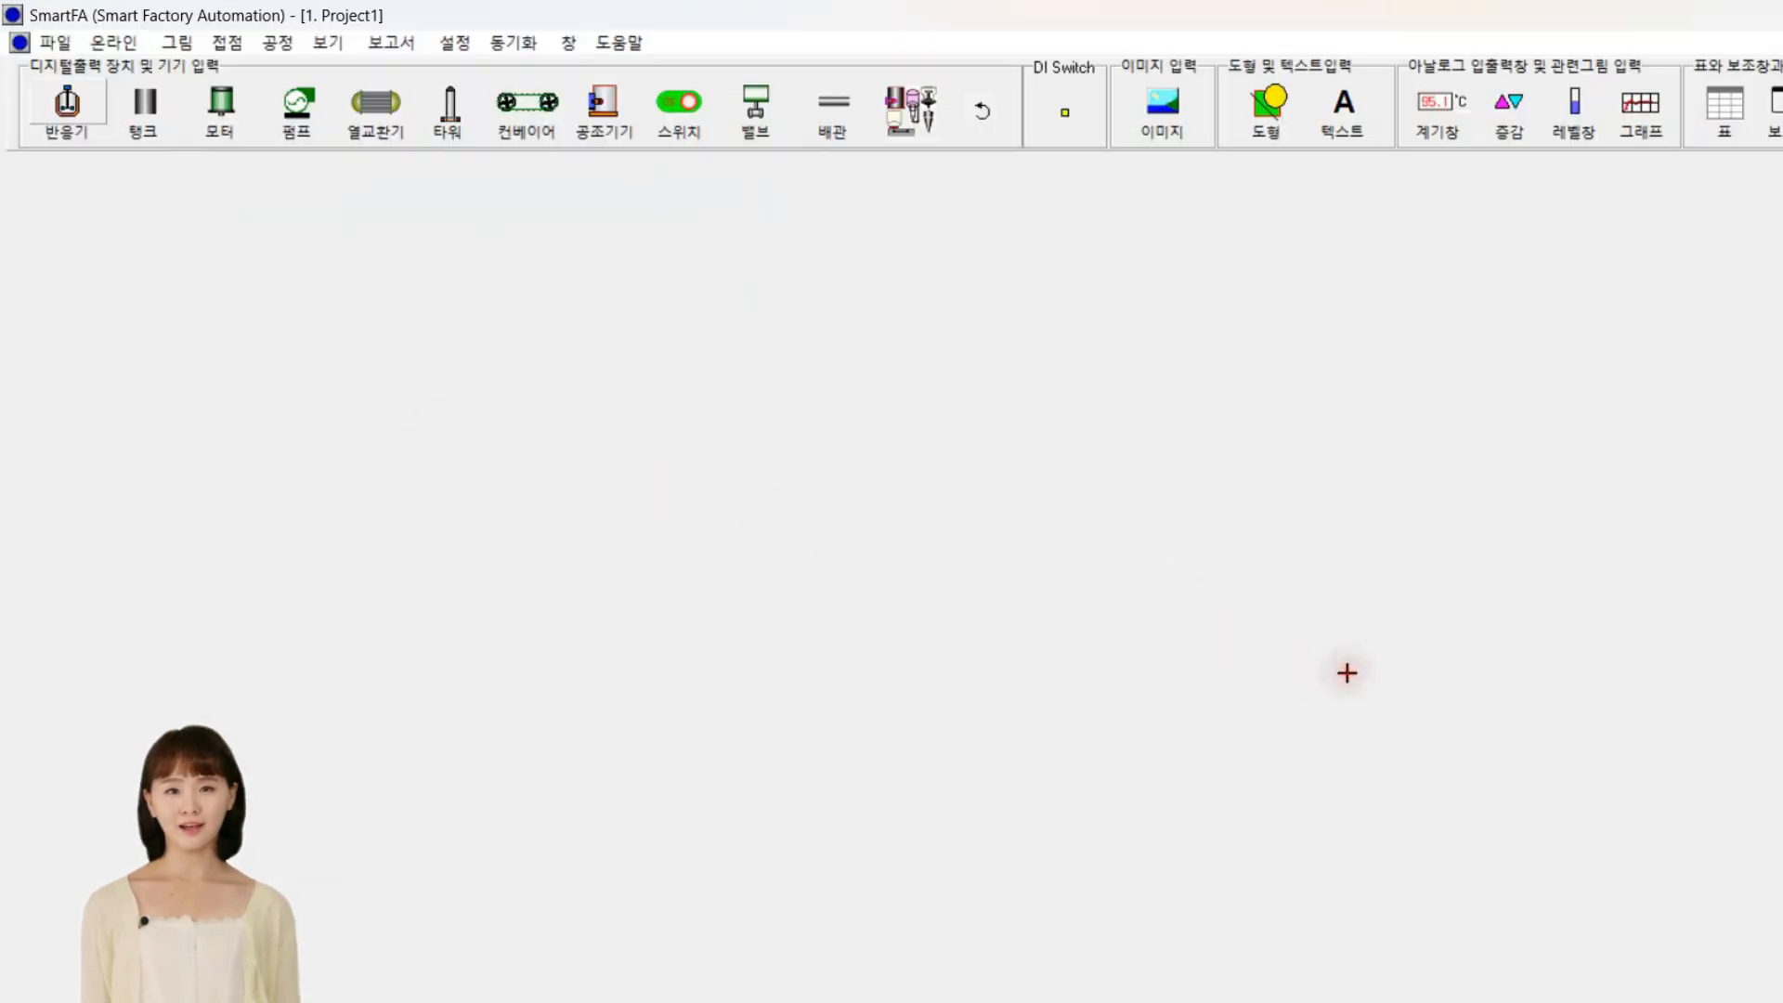
click(1346, 673)
drag(1393, 725, 1396, 732)
Step: Change the reactor's body colour to brown in its registration properties
right_click(1360, 685)
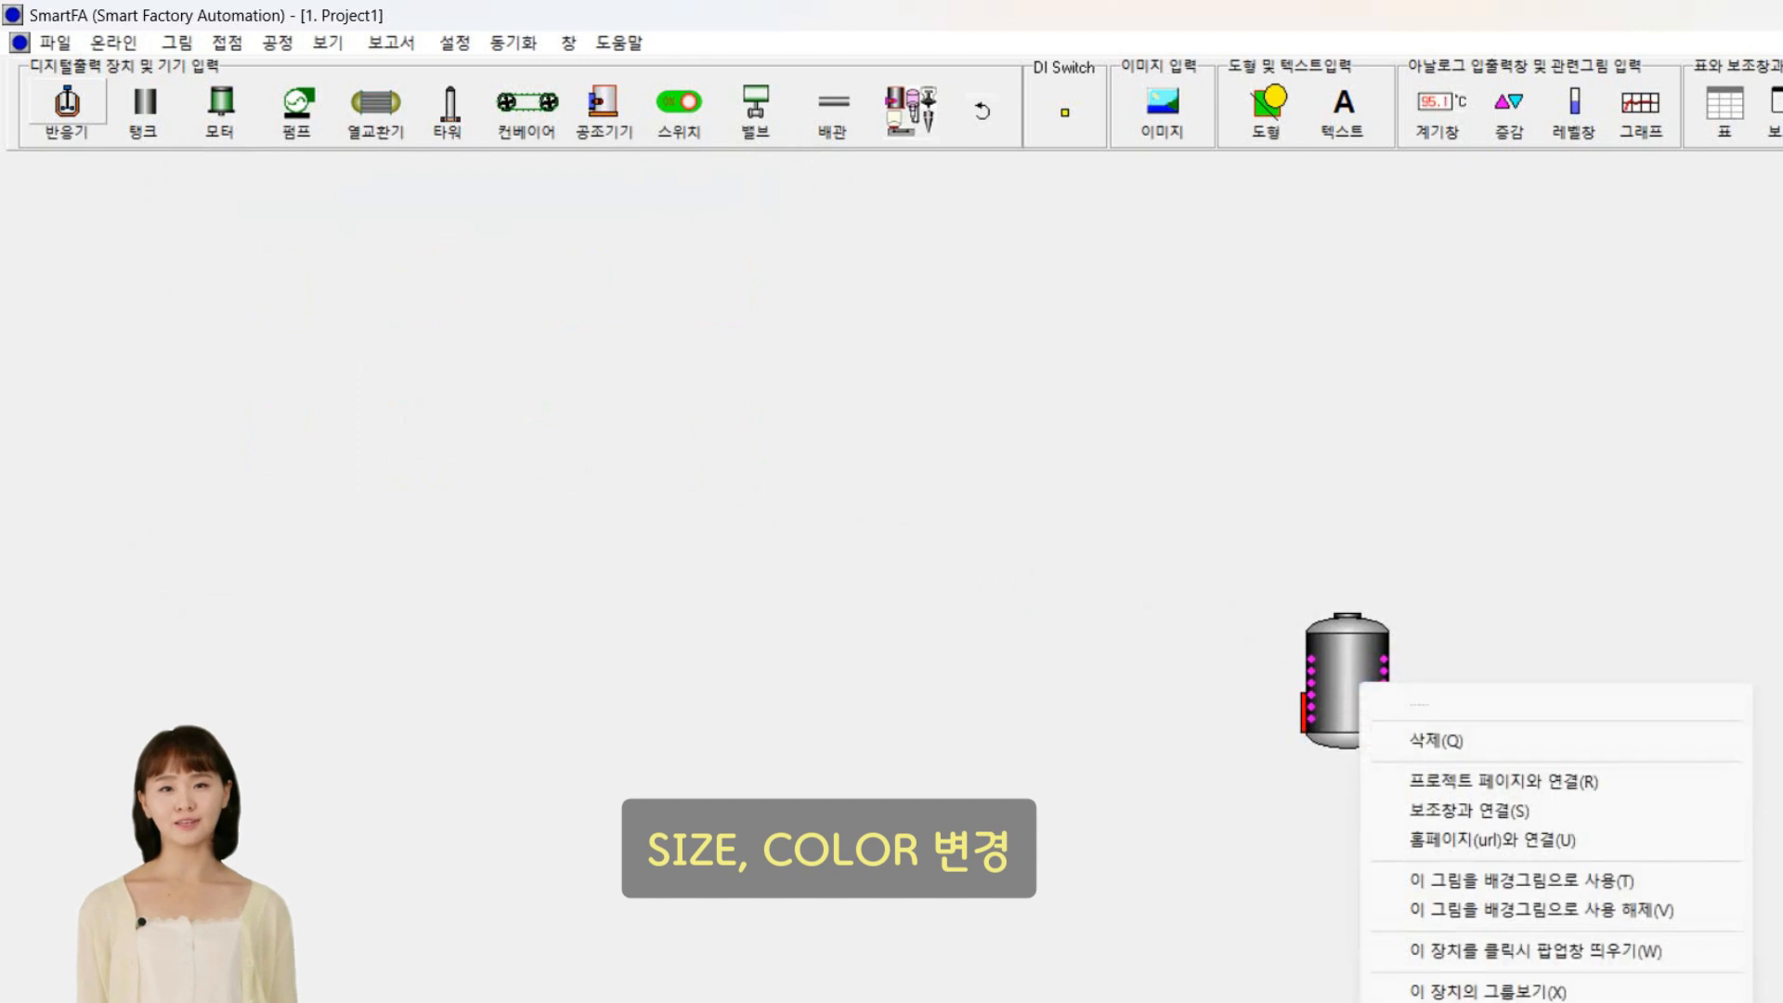
click(1419, 704)
click(554, 544)
click(599, 605)
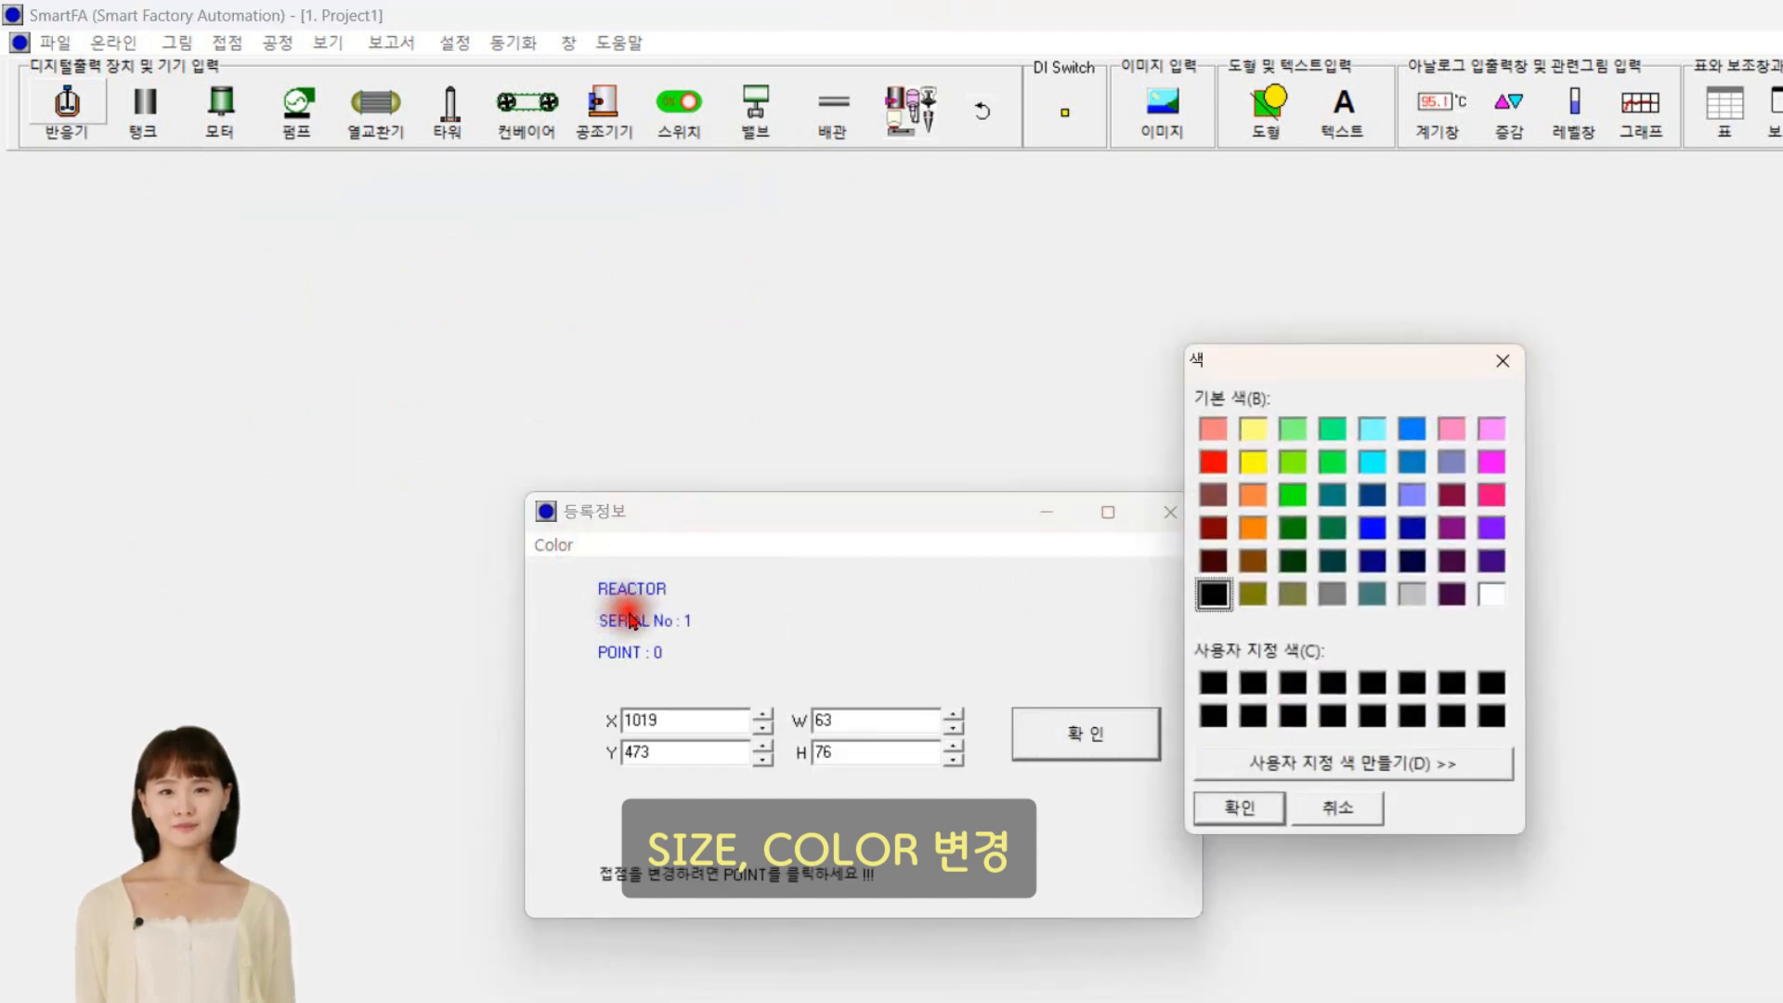
drag(1349, 354, 1668, 460)
click(1613, 641)
click(1590, 667)
click(1559, 913)
click(1085, 739)
click(1084, 739)
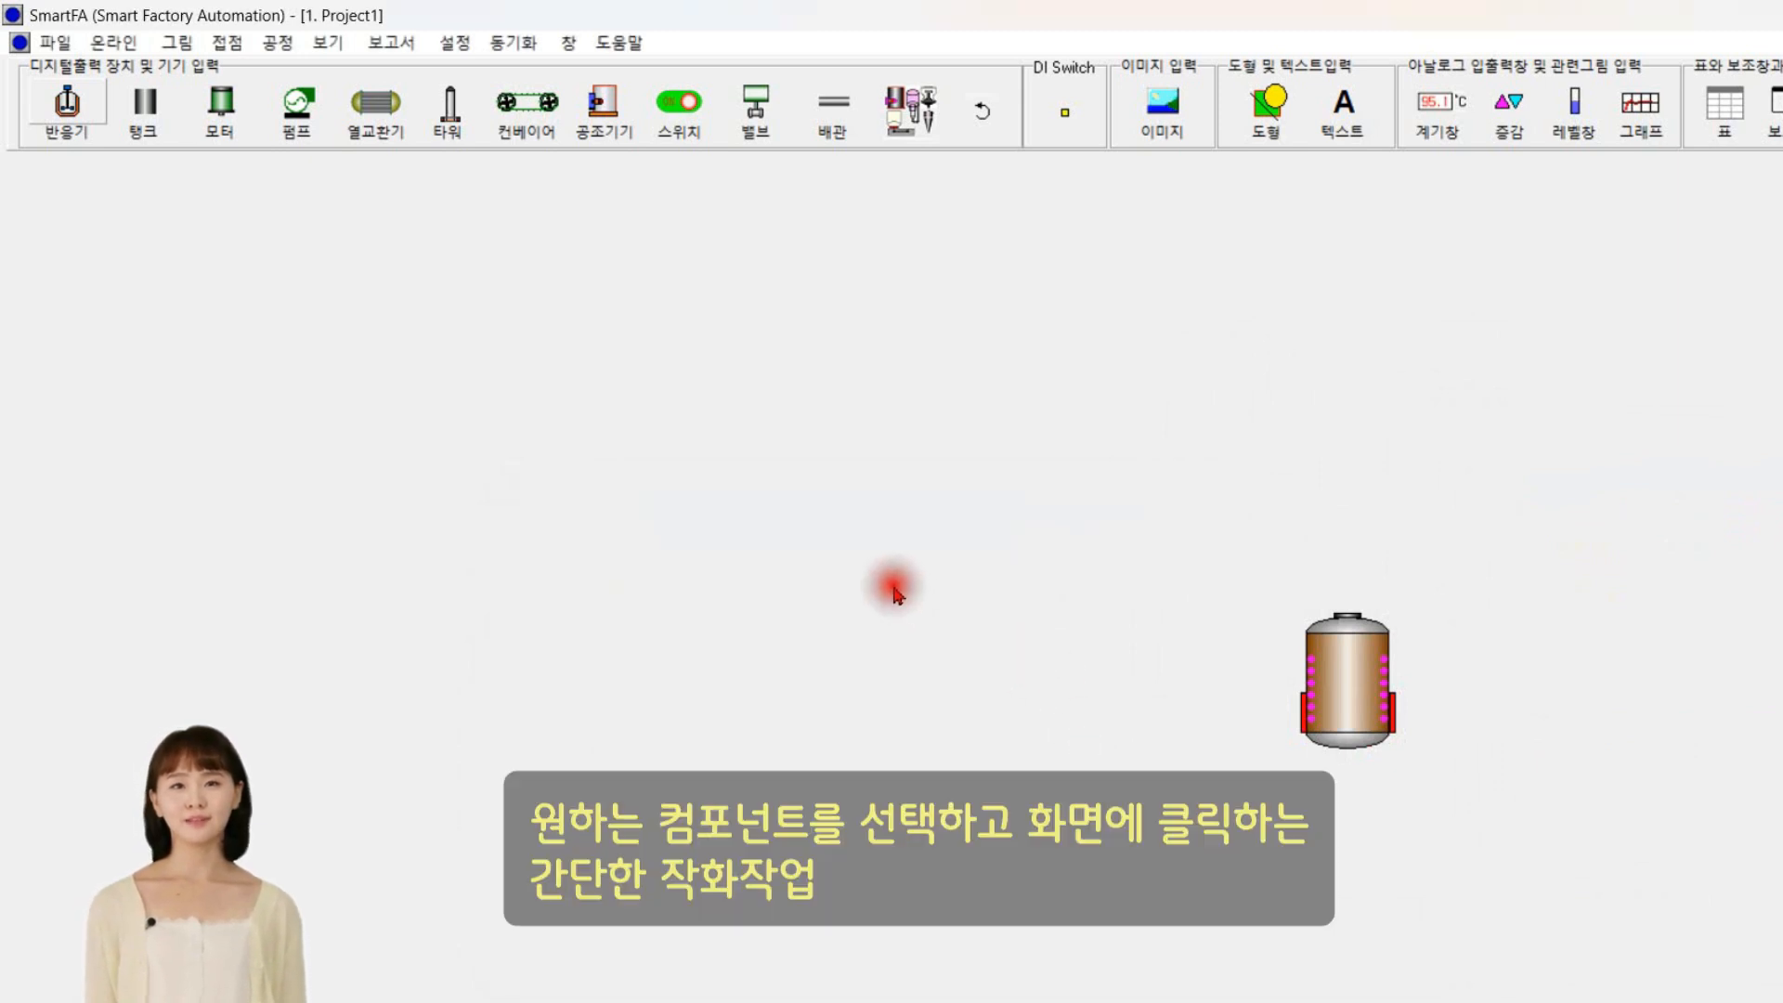
Step: Place a motor on top of the brown reactor
click(237, 113)
click(668, 296)
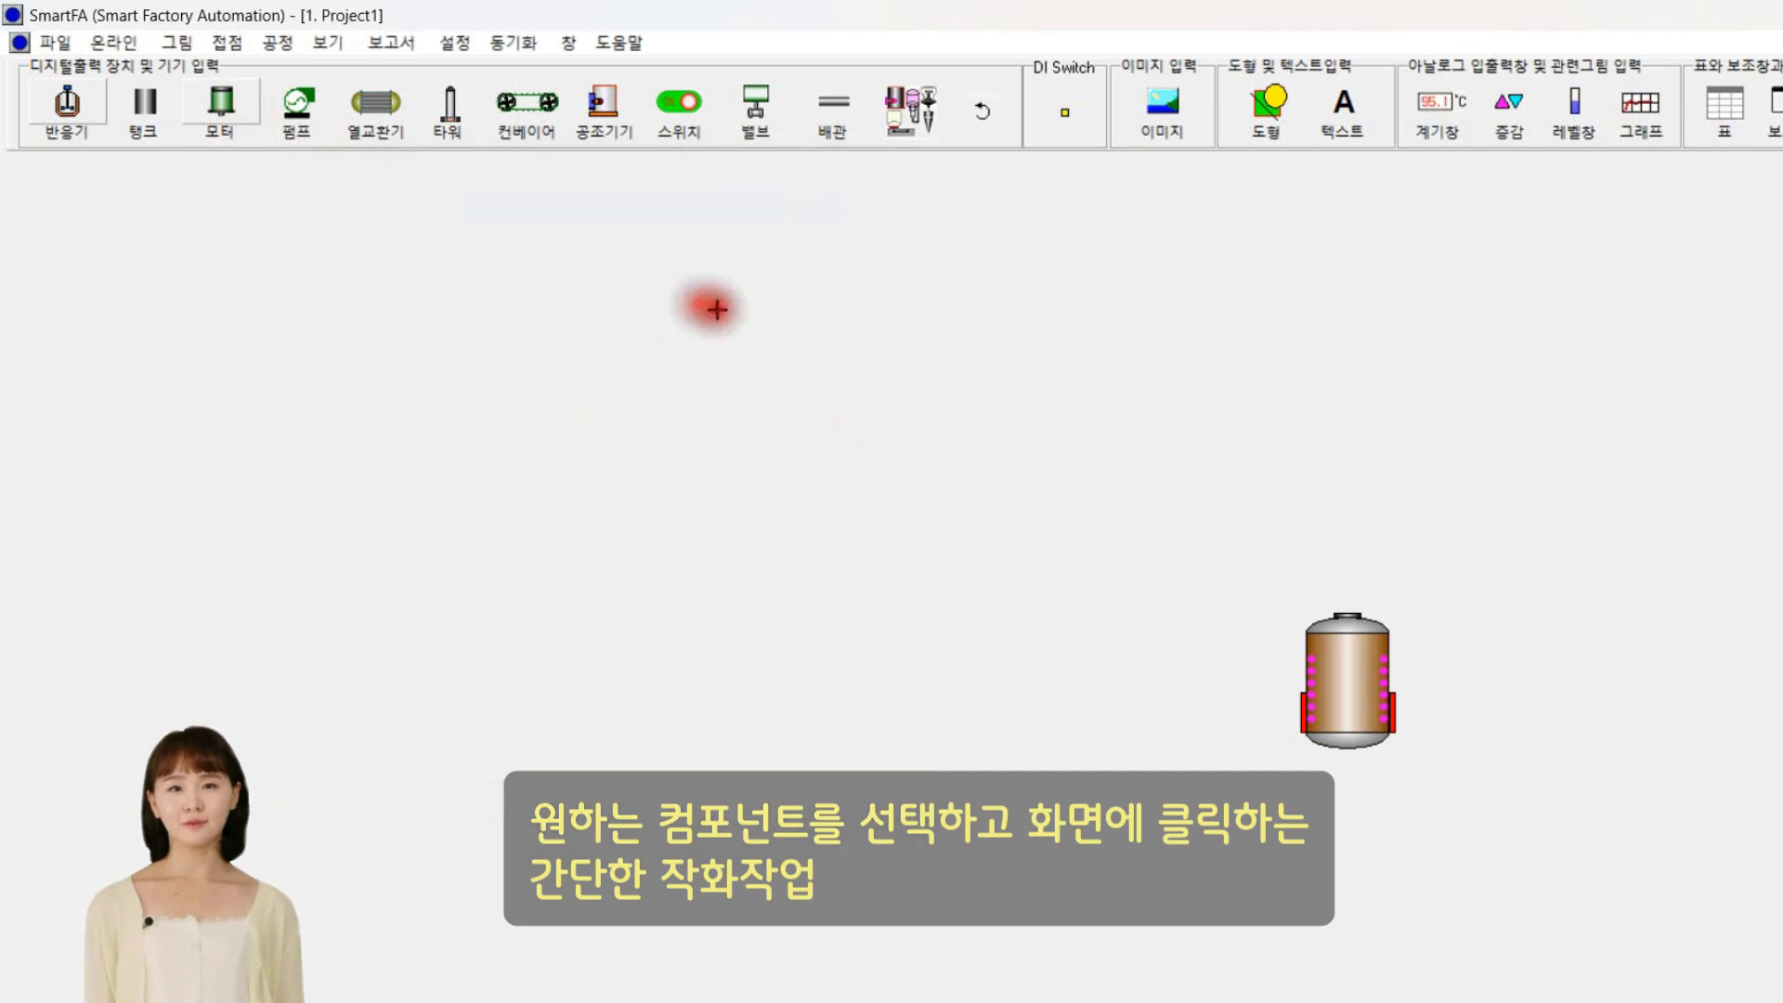
click(1356, 595)
click(1490, 591)
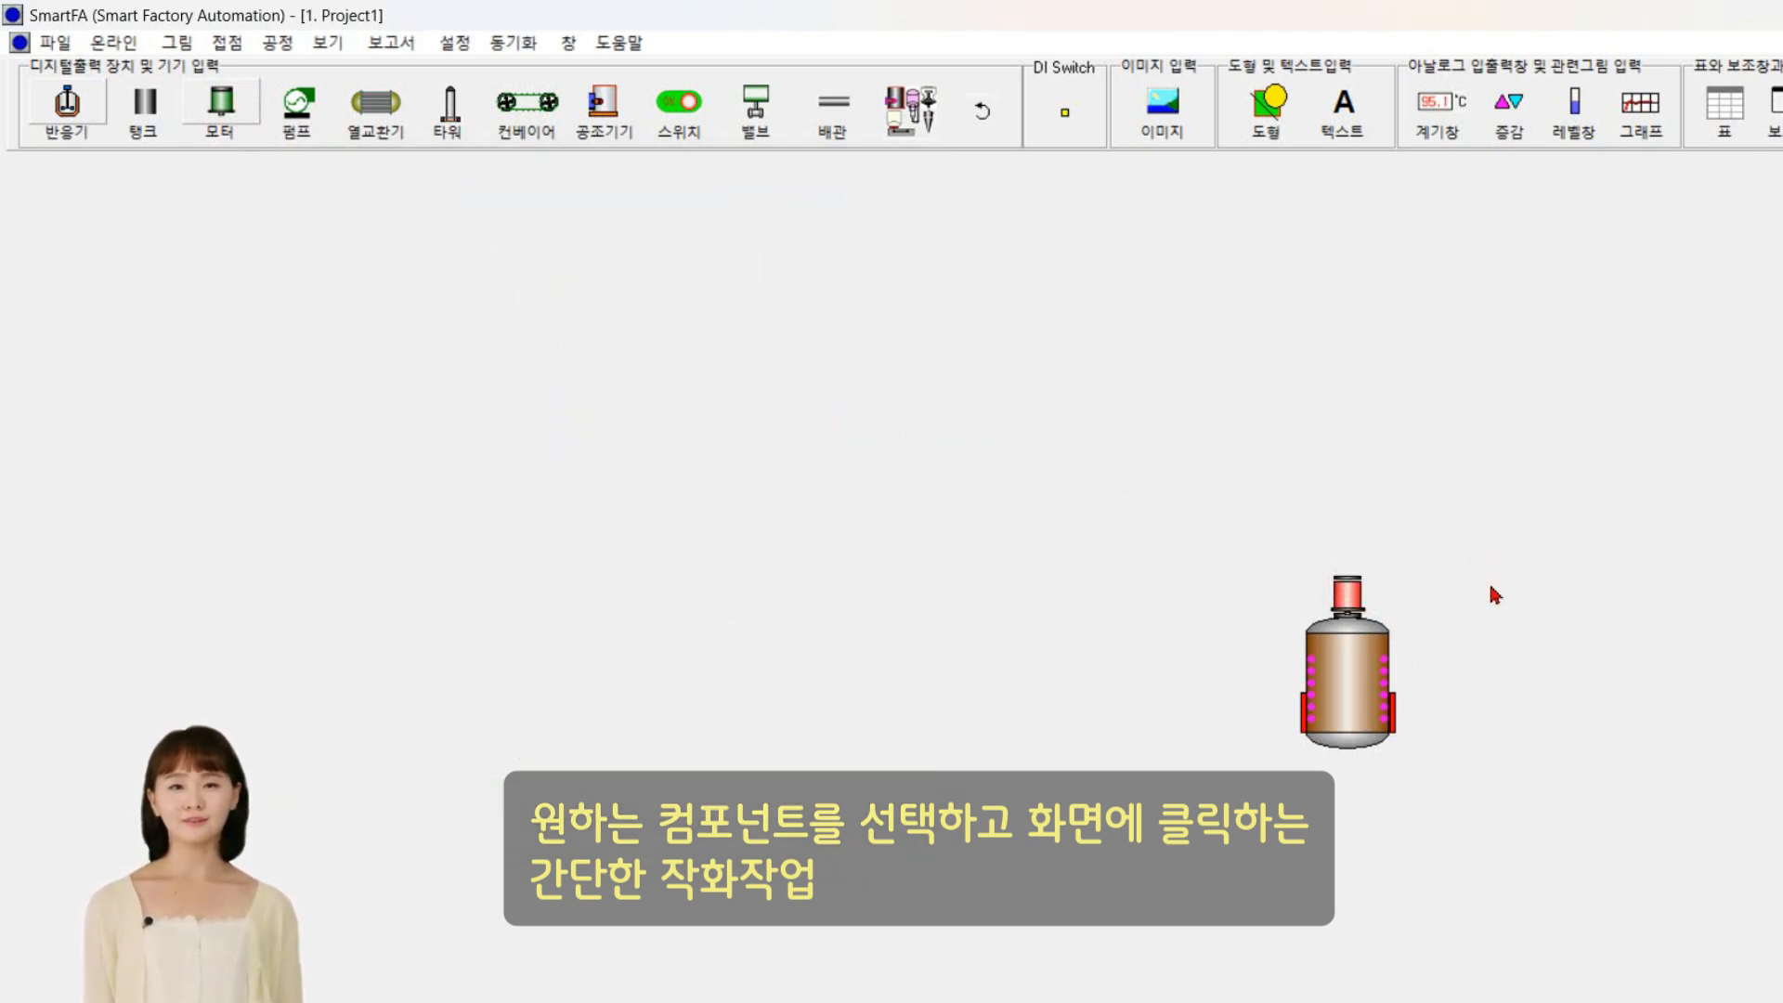
Step: Place a dome-topped tank to the left of the reactor, level with it
click(146, 106)
click(303, 293)
click(782, 663)
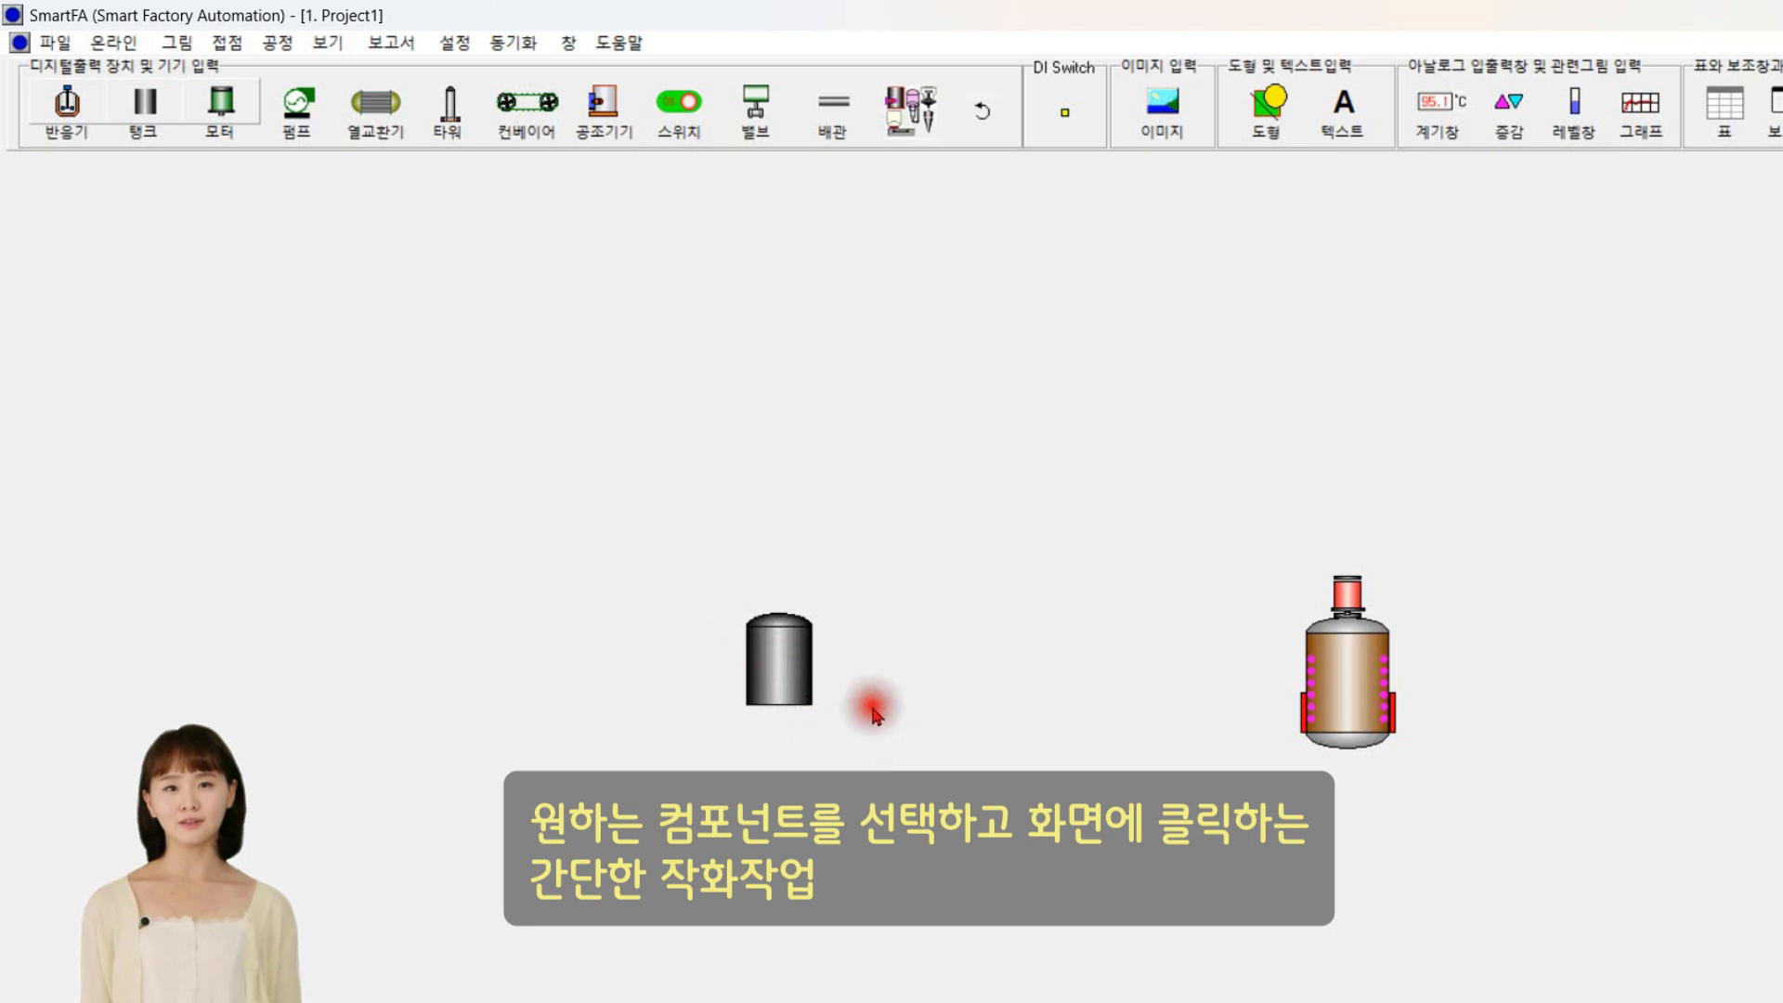
Step: Draw a horizontal 2D pipe connecting the tank's side to the reactor
click(850, 119)
click(971, 287)
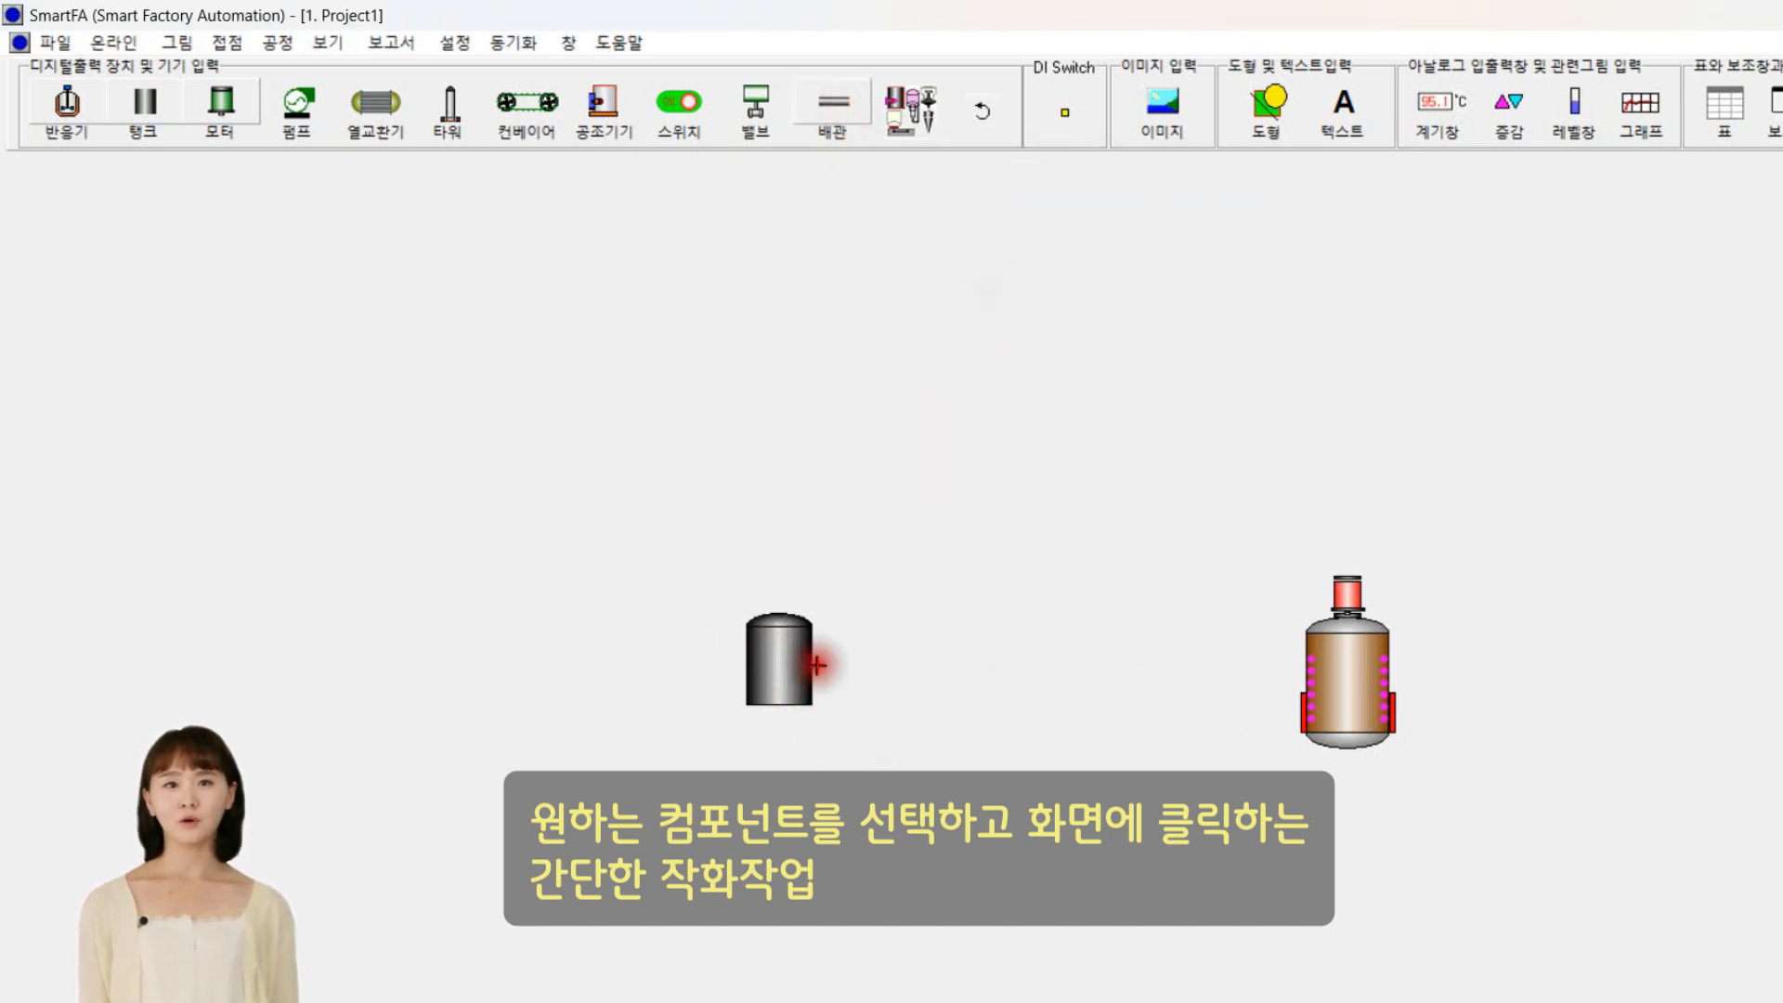
drag(821, 674, 1308, 675)
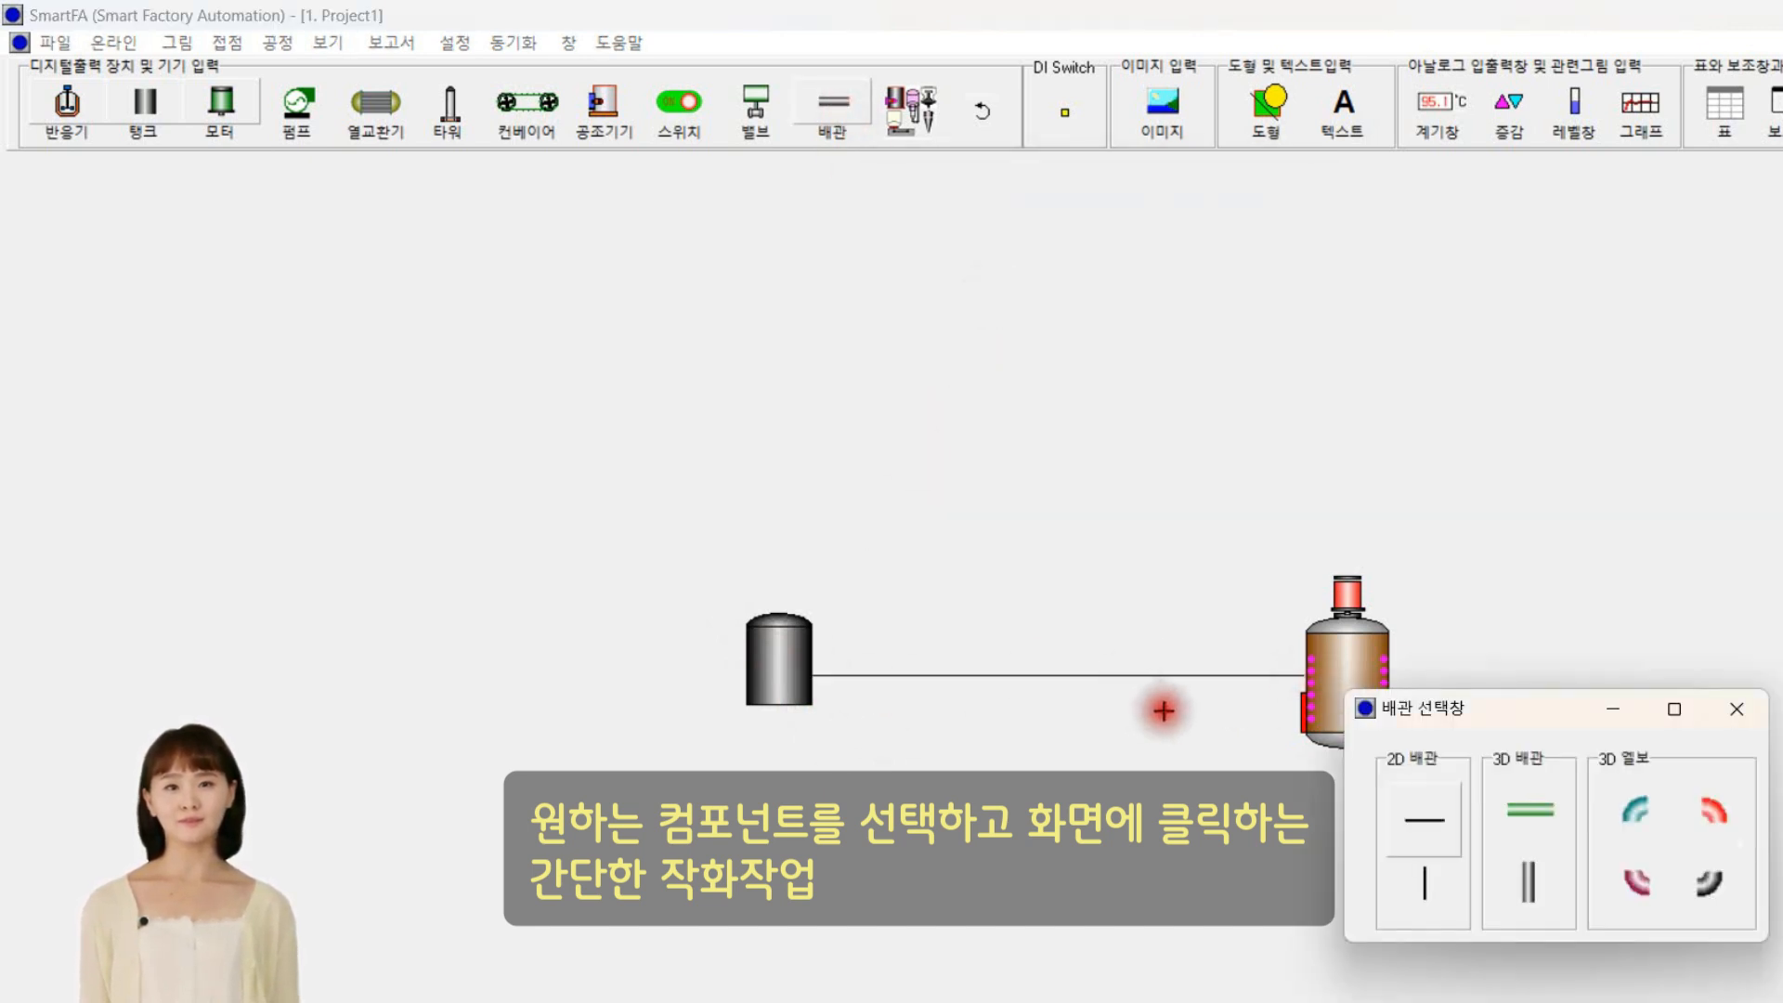
click(1739, 712)
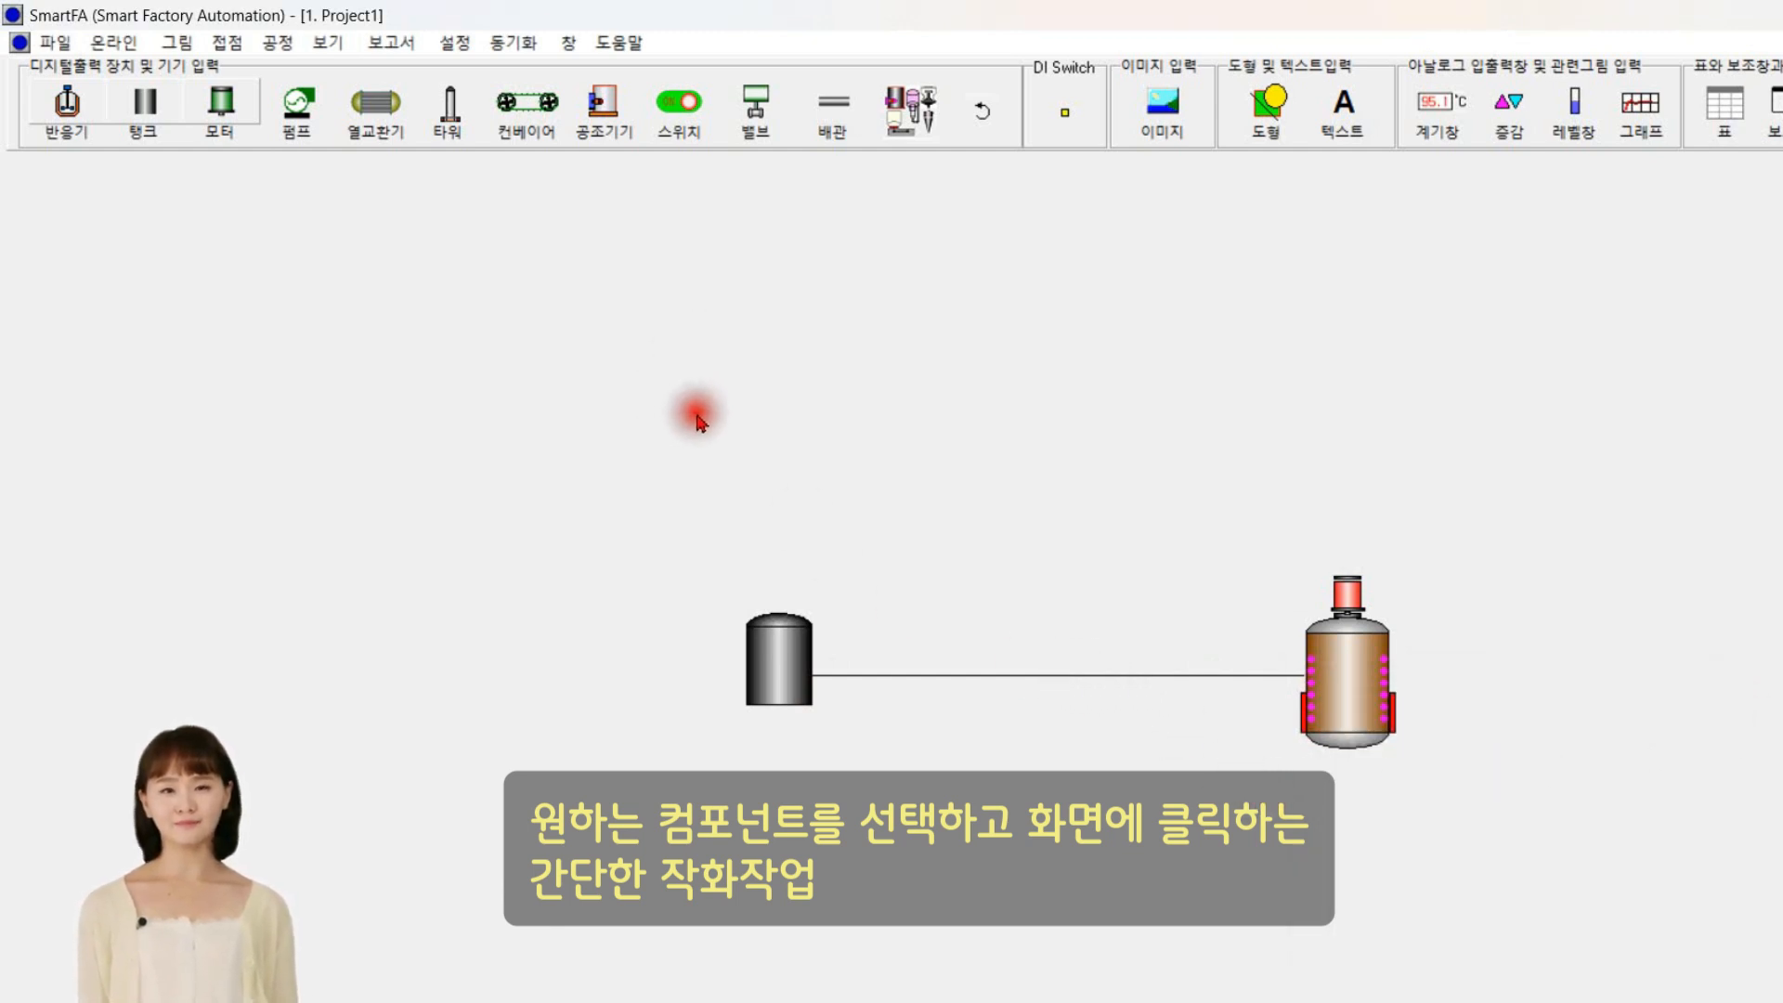
Step: Place a 2-way ON/OFF valve with its actuator on top on the pipe, just beside the tank
click(767, 110)
drag(1007, 171, 1620, 383)
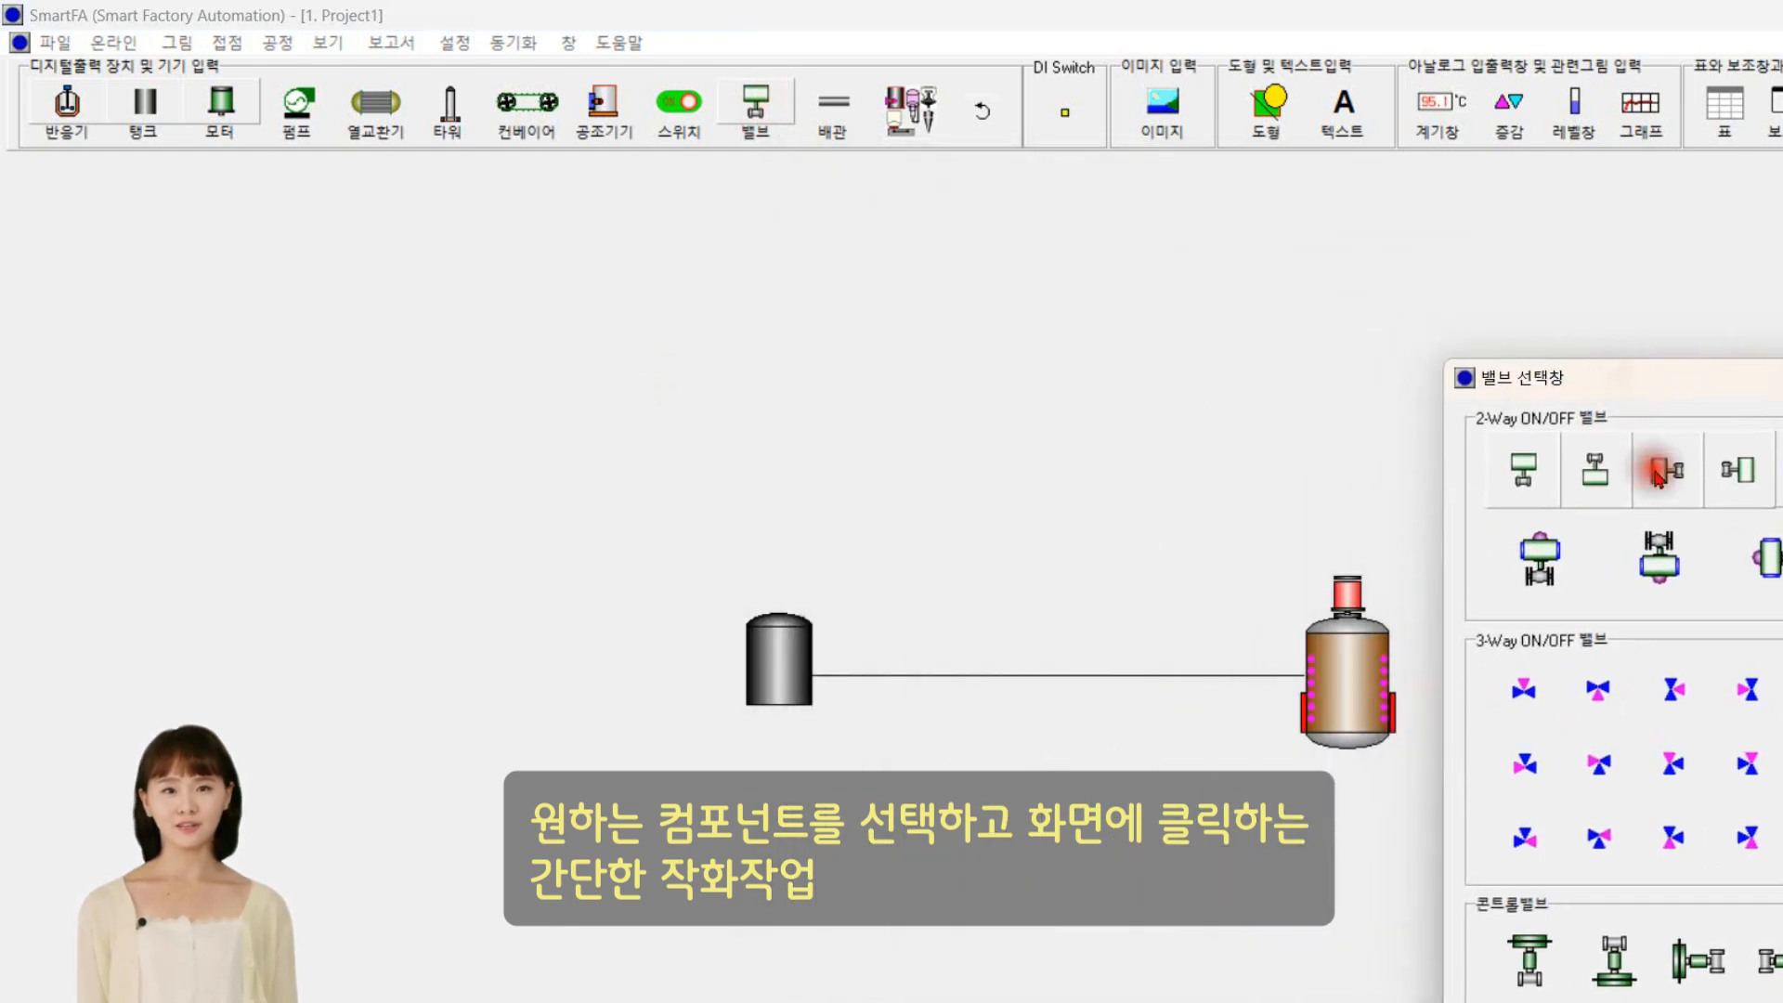
click(1531, 476)
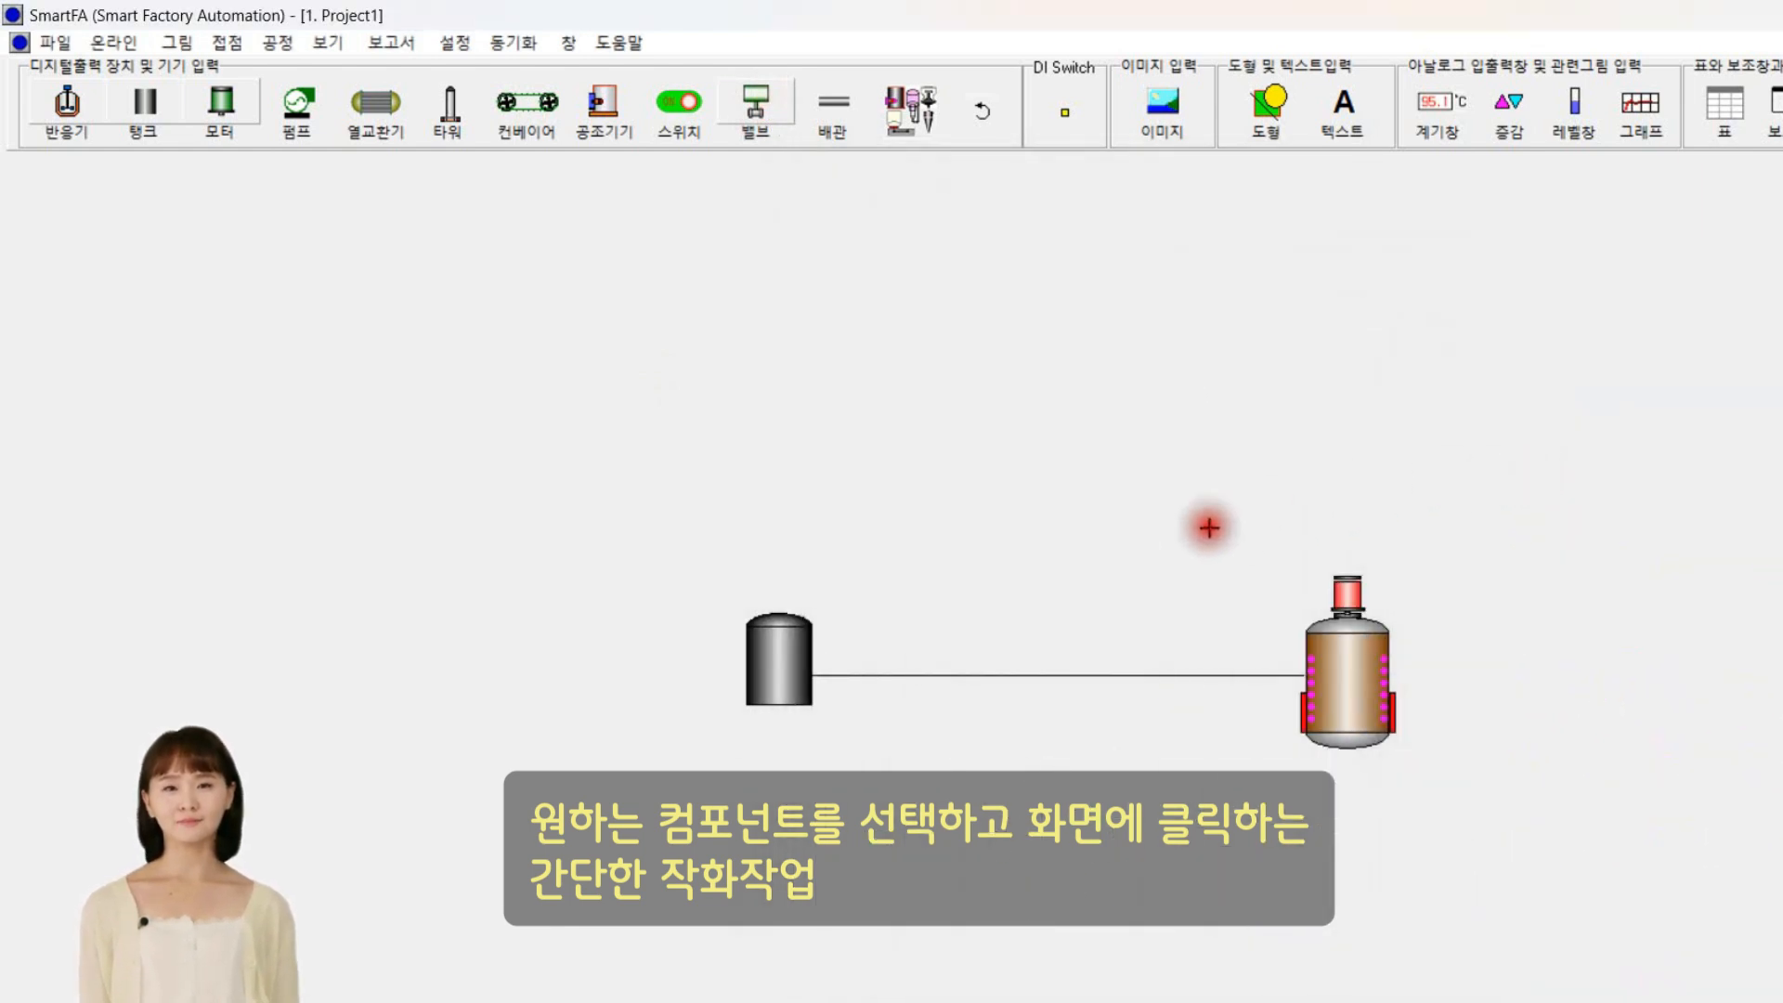
click(882, 665)
click(1412, 710)
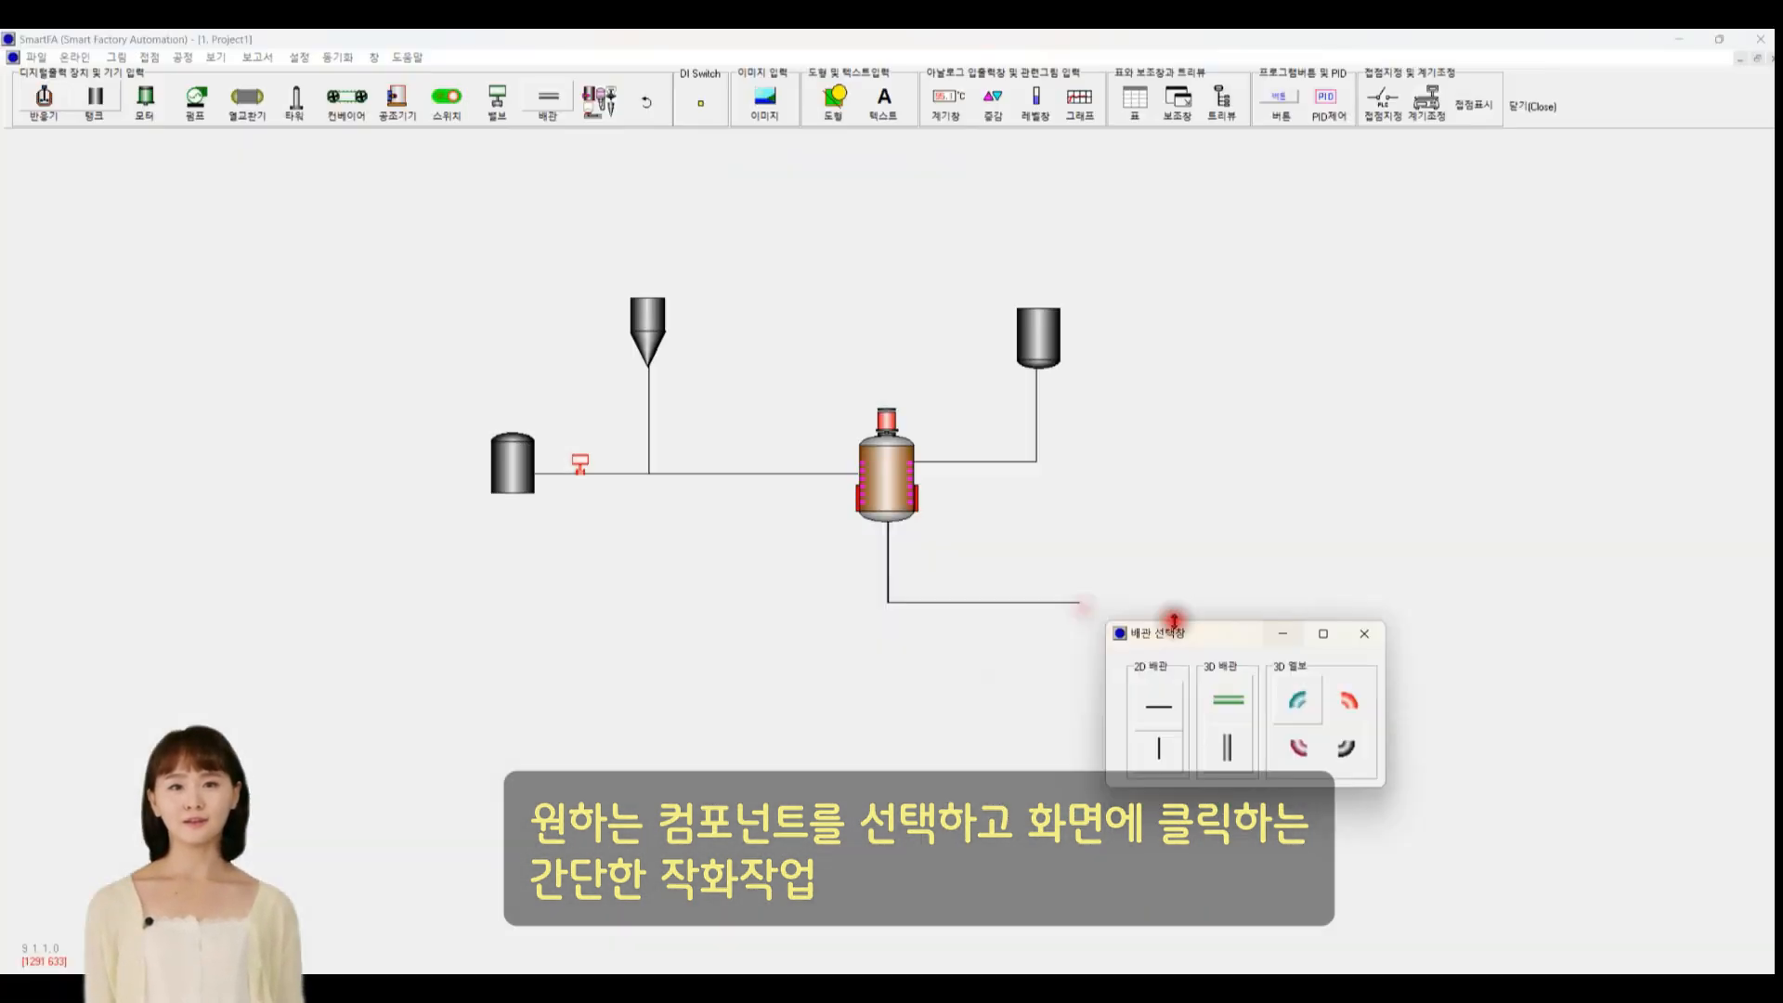
Step: Add an ON/OFF valve to the hopper's vertical pipe and a control valve to the reactor's side line
click(637, 398)
click(1106, 610)
click(713, 581)
click(961, 493)
Step: Draw an upright rectangle as the discharge container at the end of the reactor's bottom outlet pipe
click(834, 95)
click(988, 171)
drag(1079, 570, 1135, 678)
click(1042, 670)
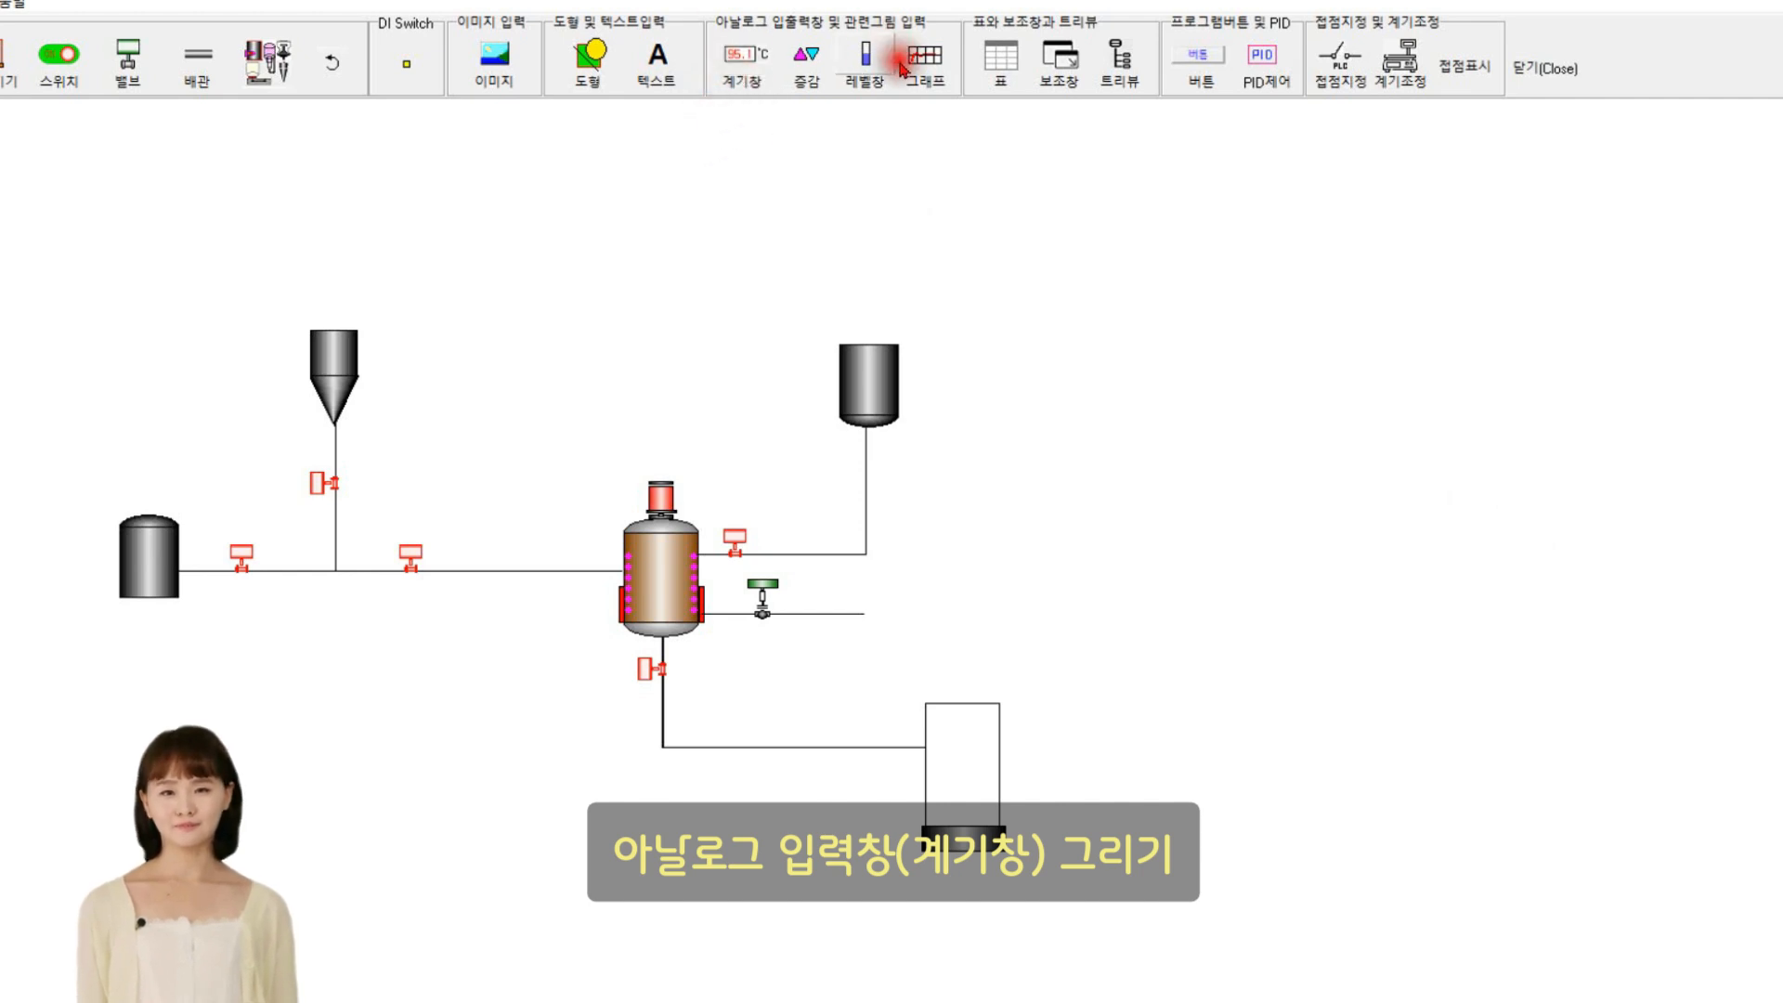
Step: Place a kg weight gauge from the industrial display gauges below the inlet pipe, left of the reactor
click(742, 81)
drag(952, 135, 773, 225)
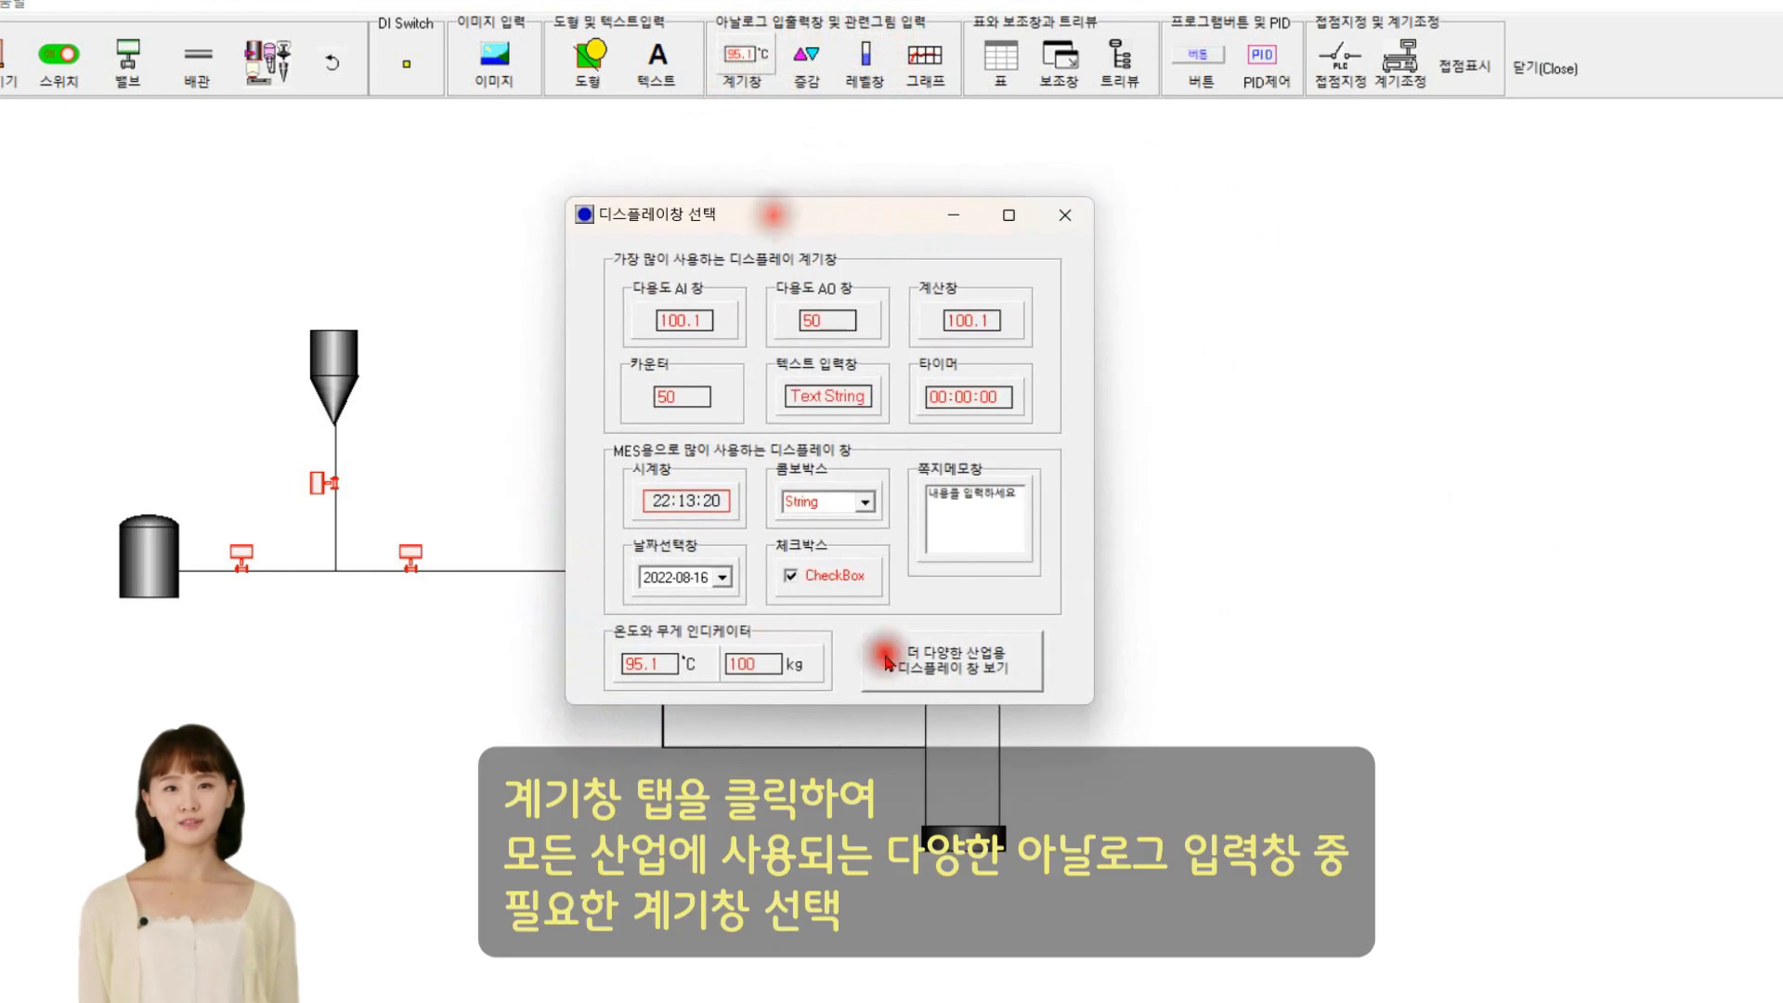
click(947, 681)
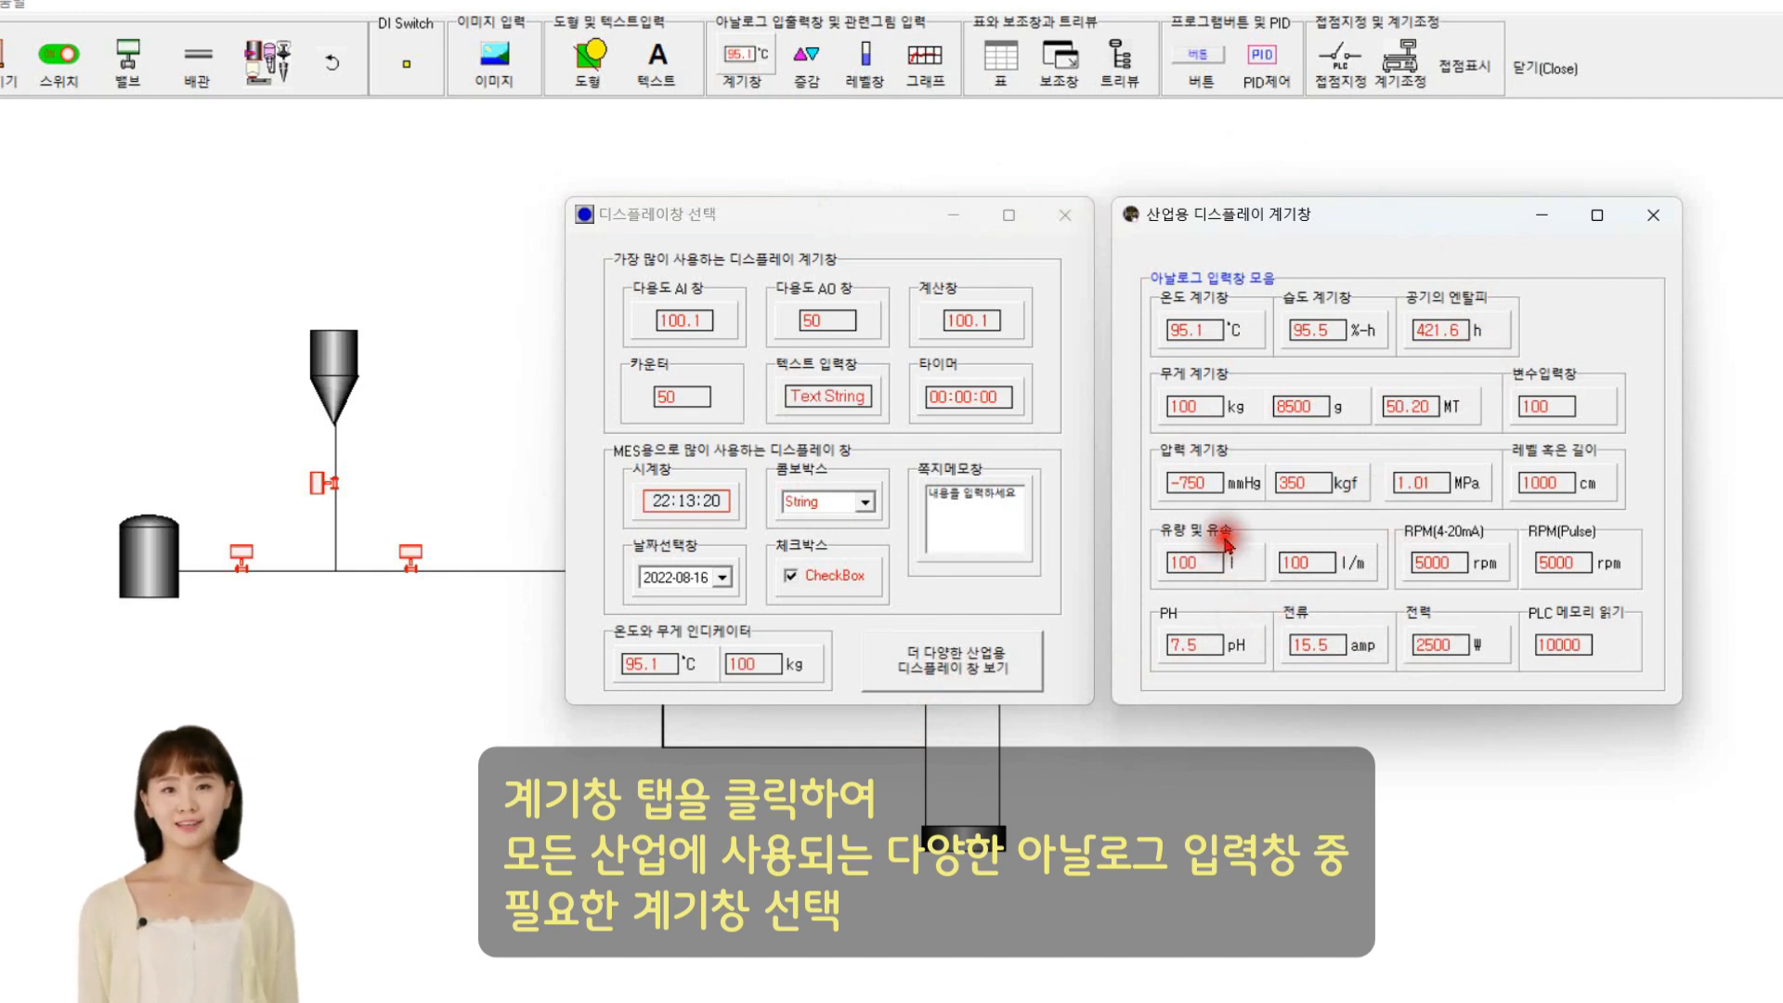
click(1210, 410)
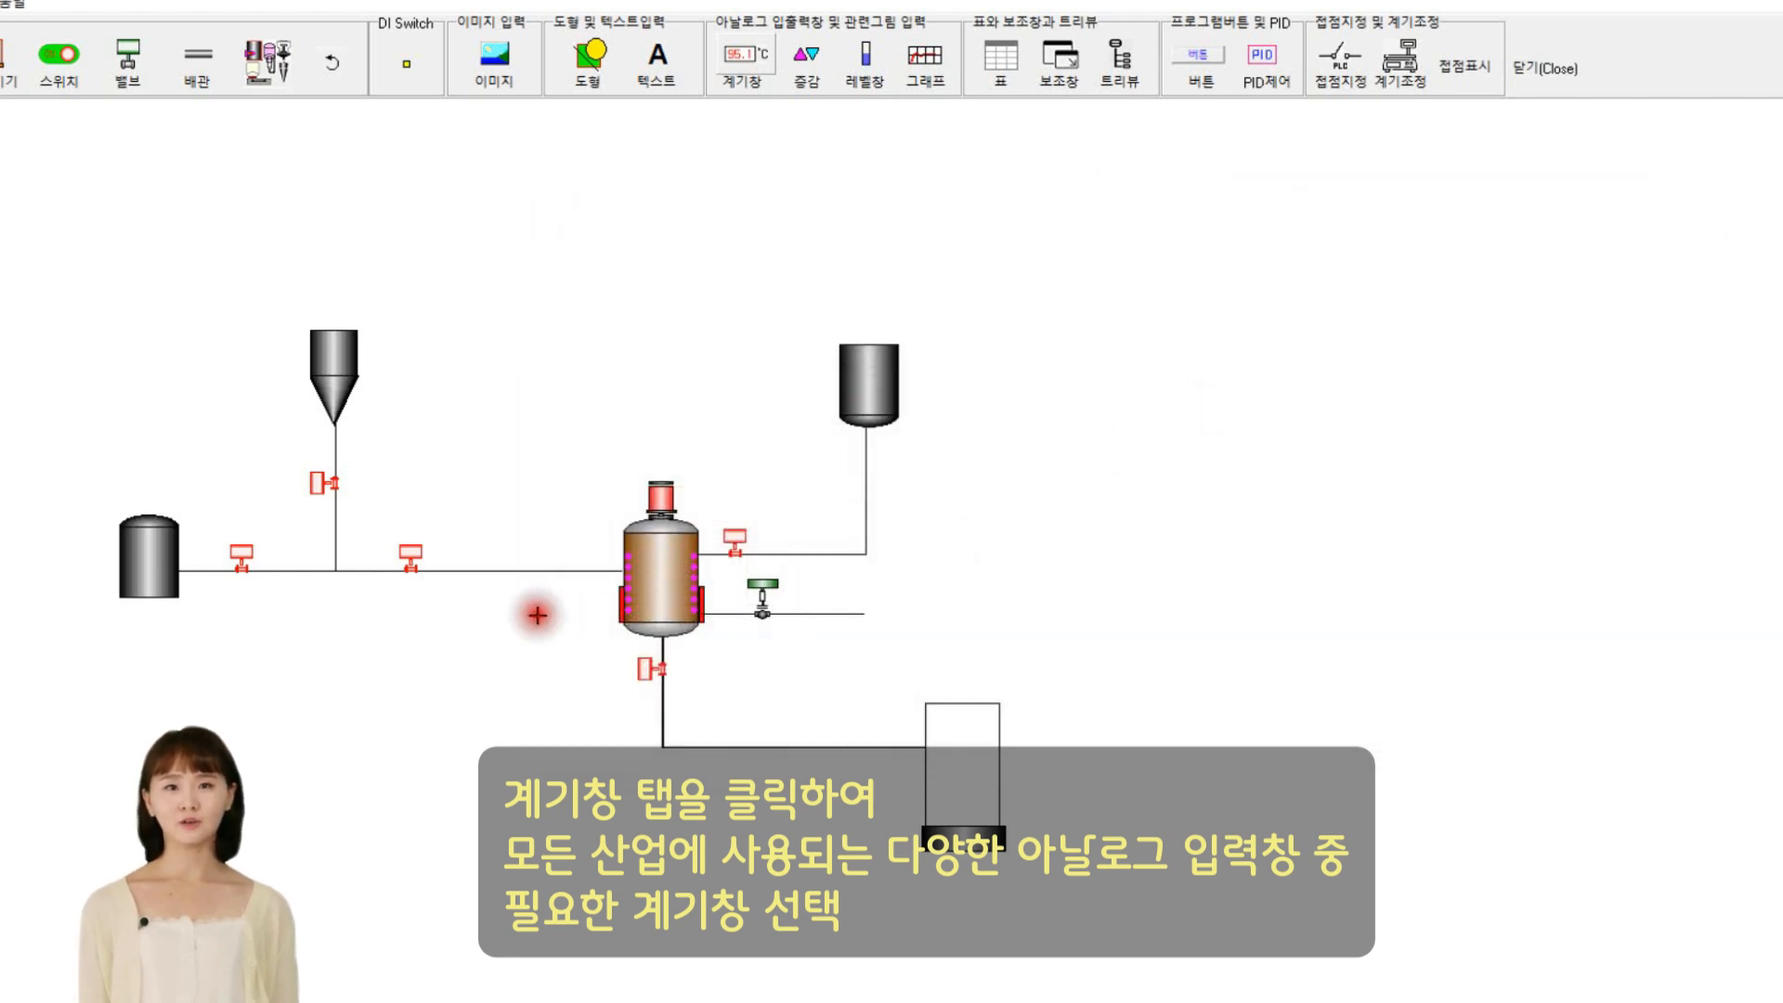
click(537, 615)
drag(550, 641, 530, 635)
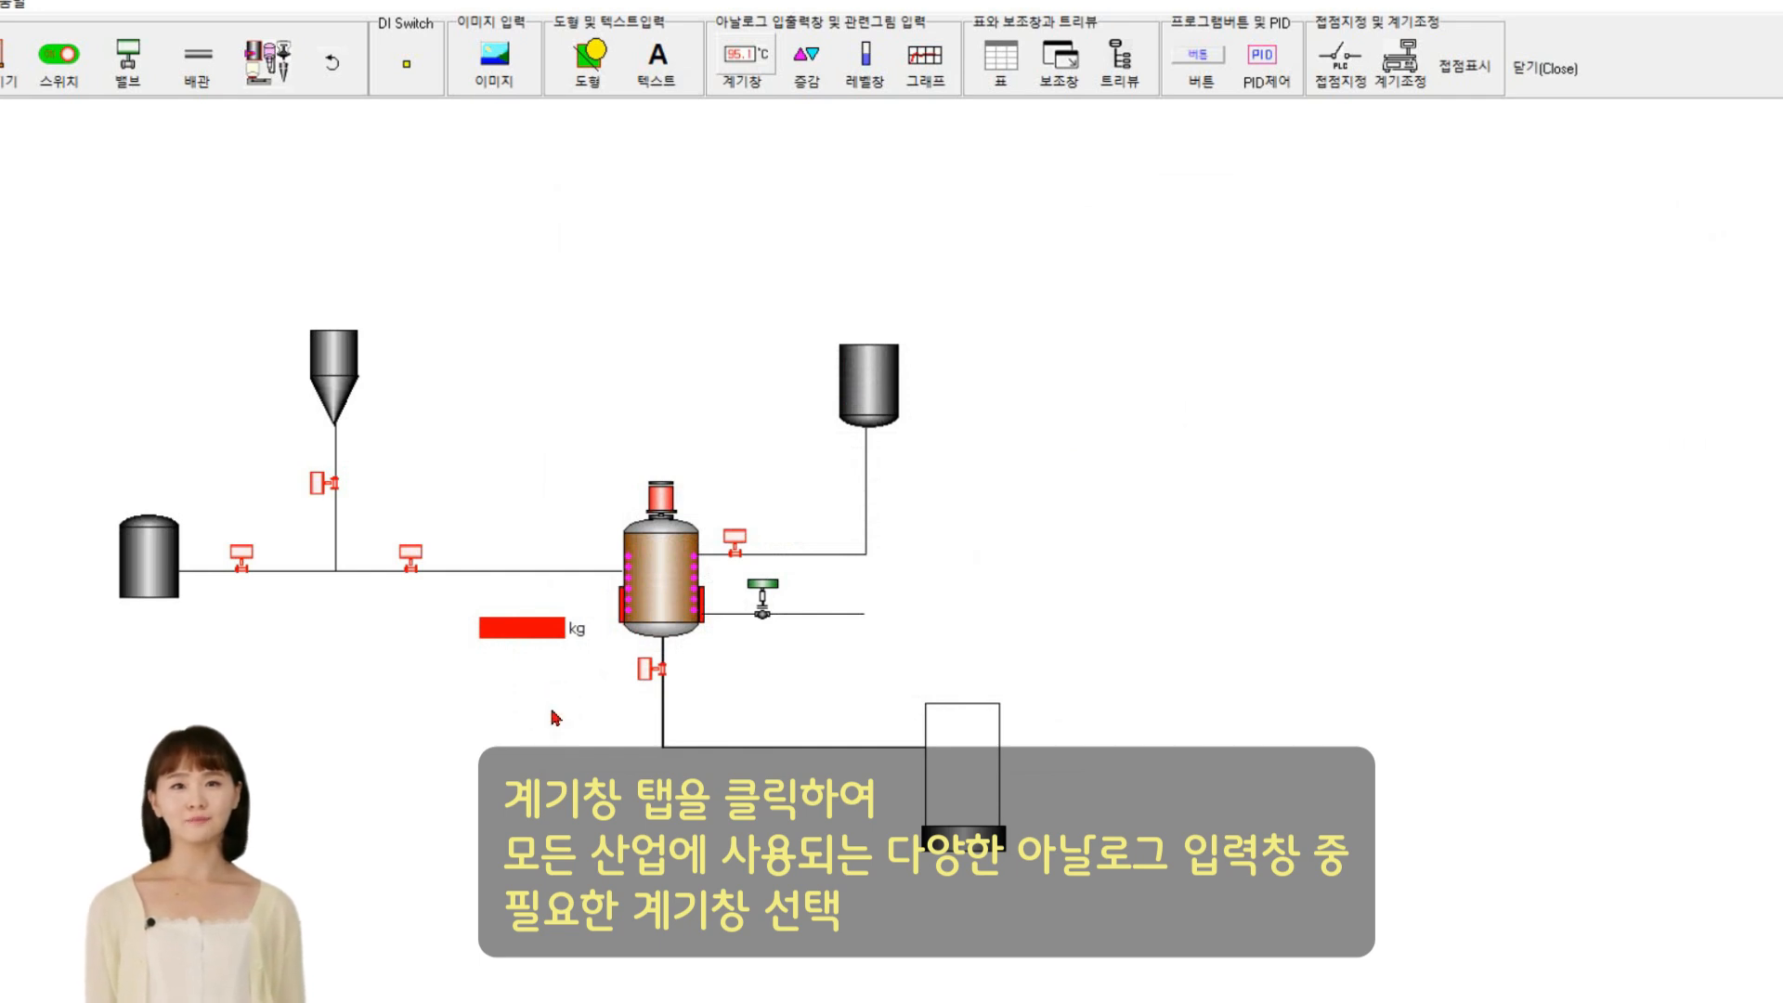
Step: Place display gauges above the hopper, below the left tank and beside the control valve on the reactor's side line
click(312, 309)
click(112, 652)
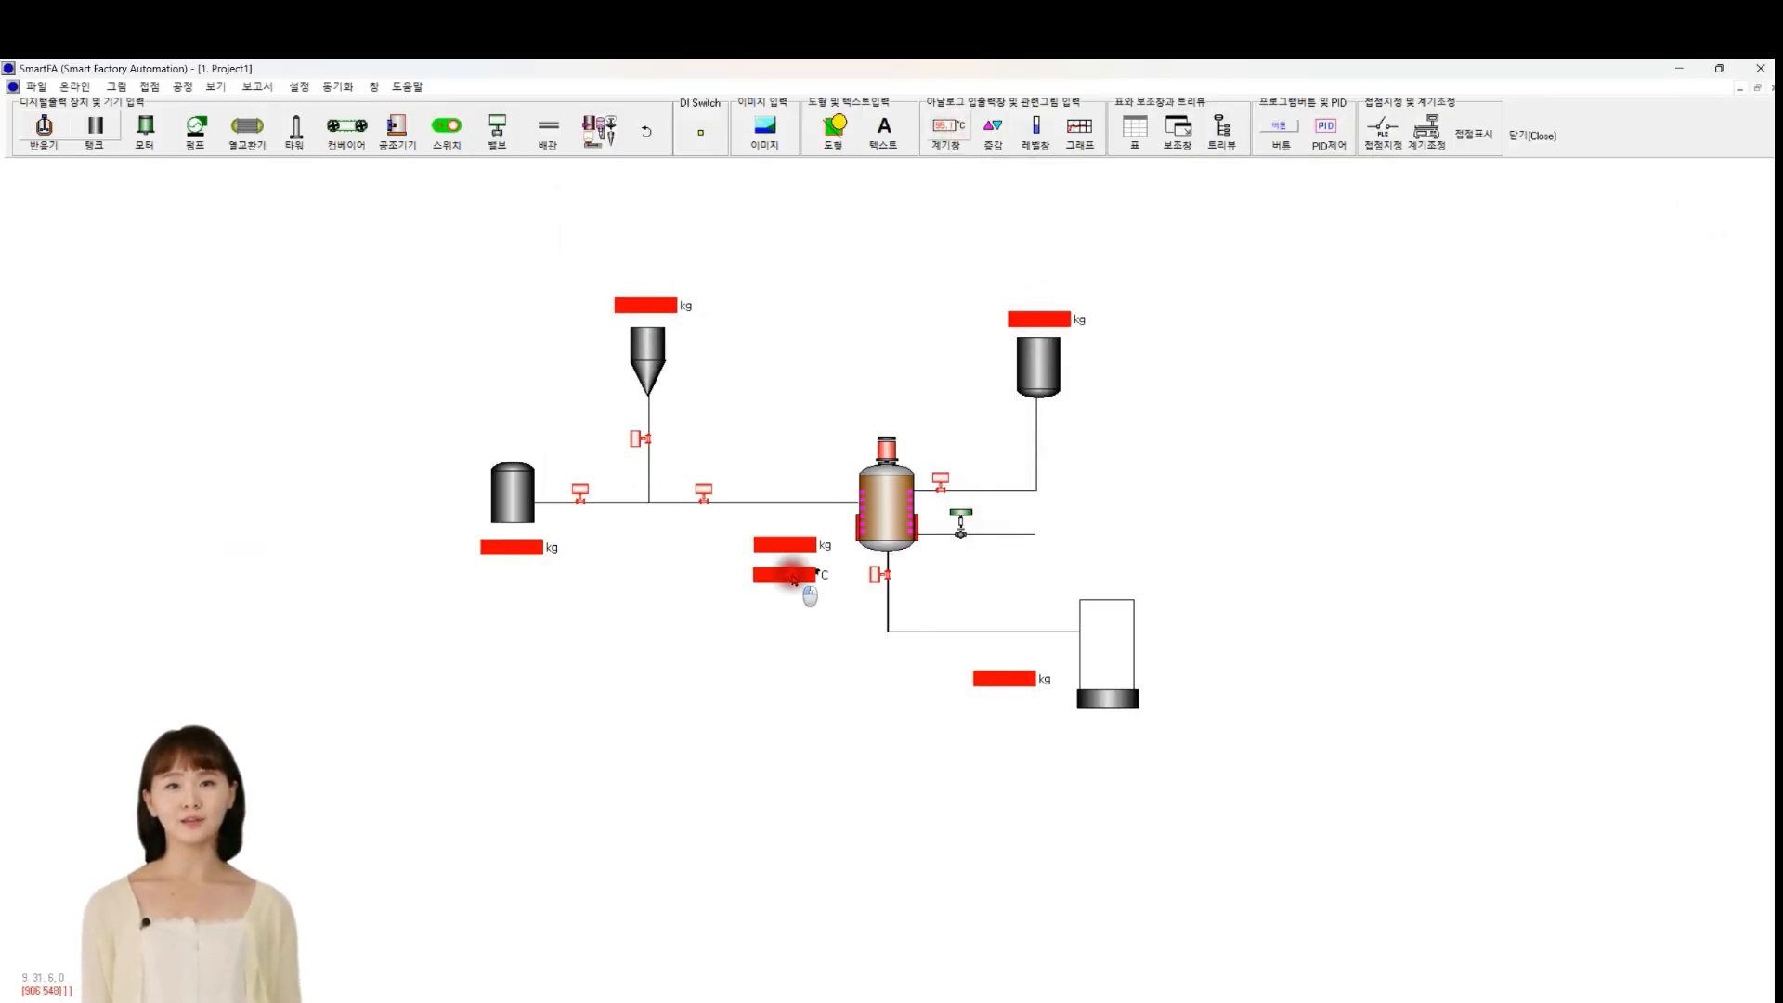
click(945, 130)
click(1027, 516)
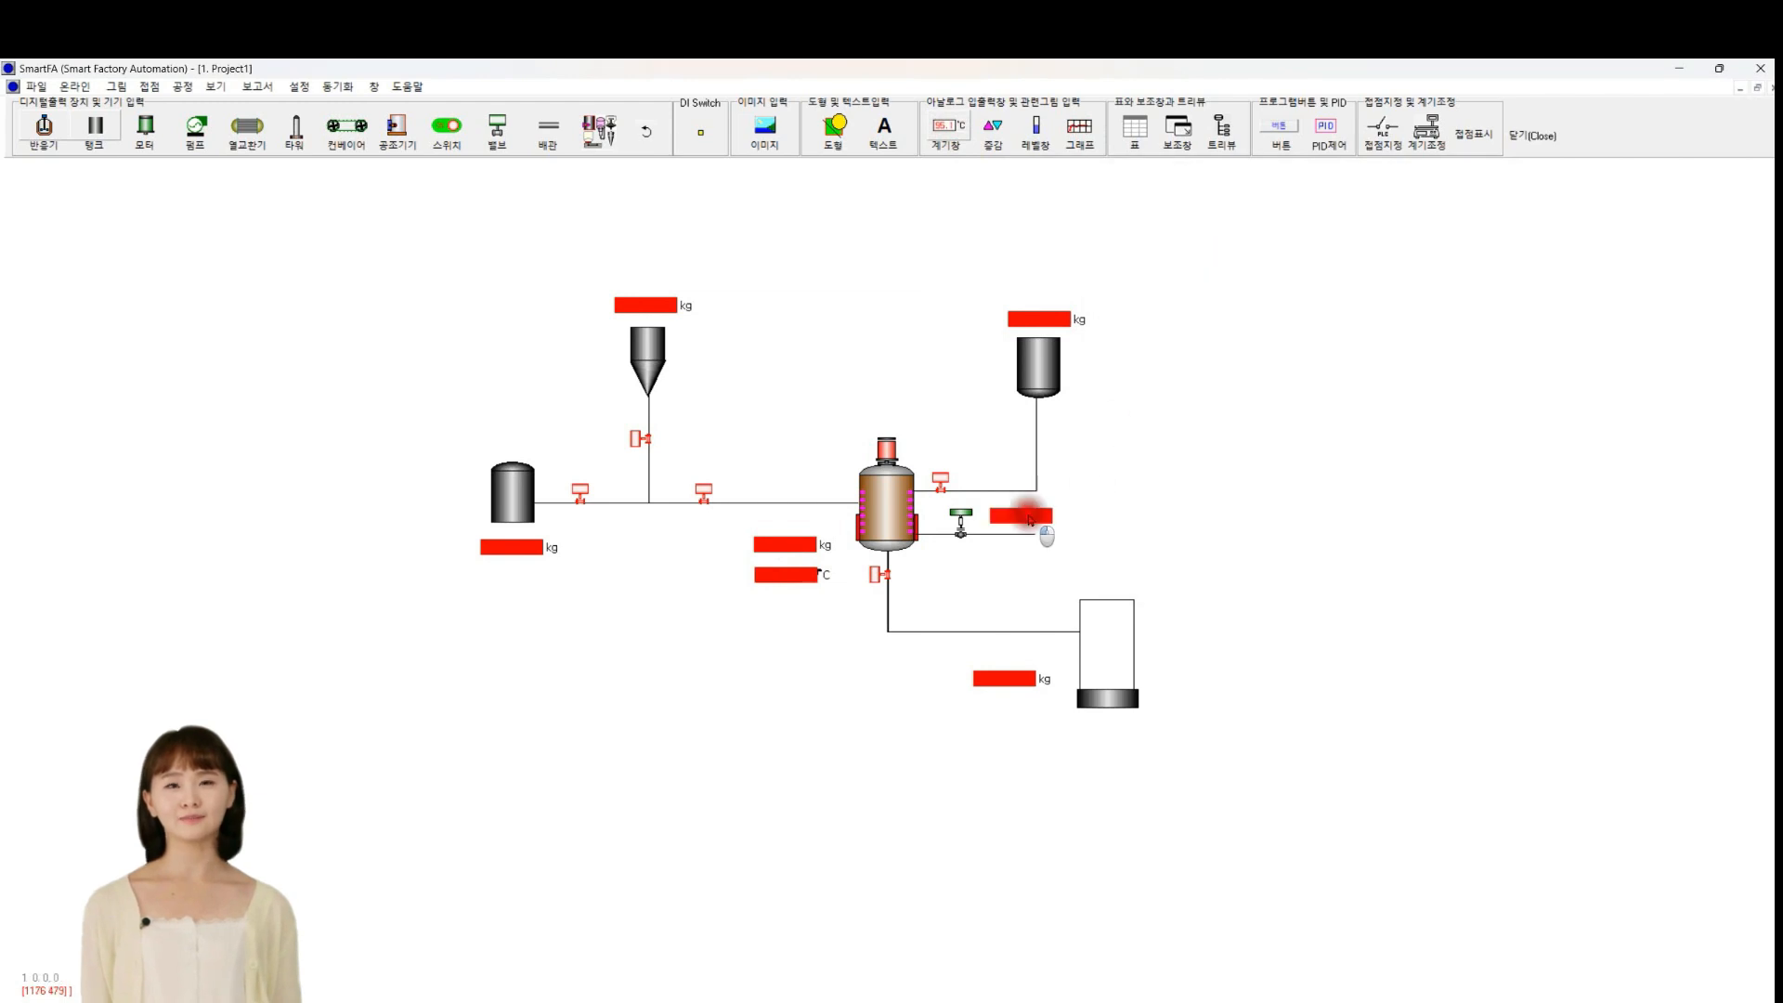
click(215, 87)
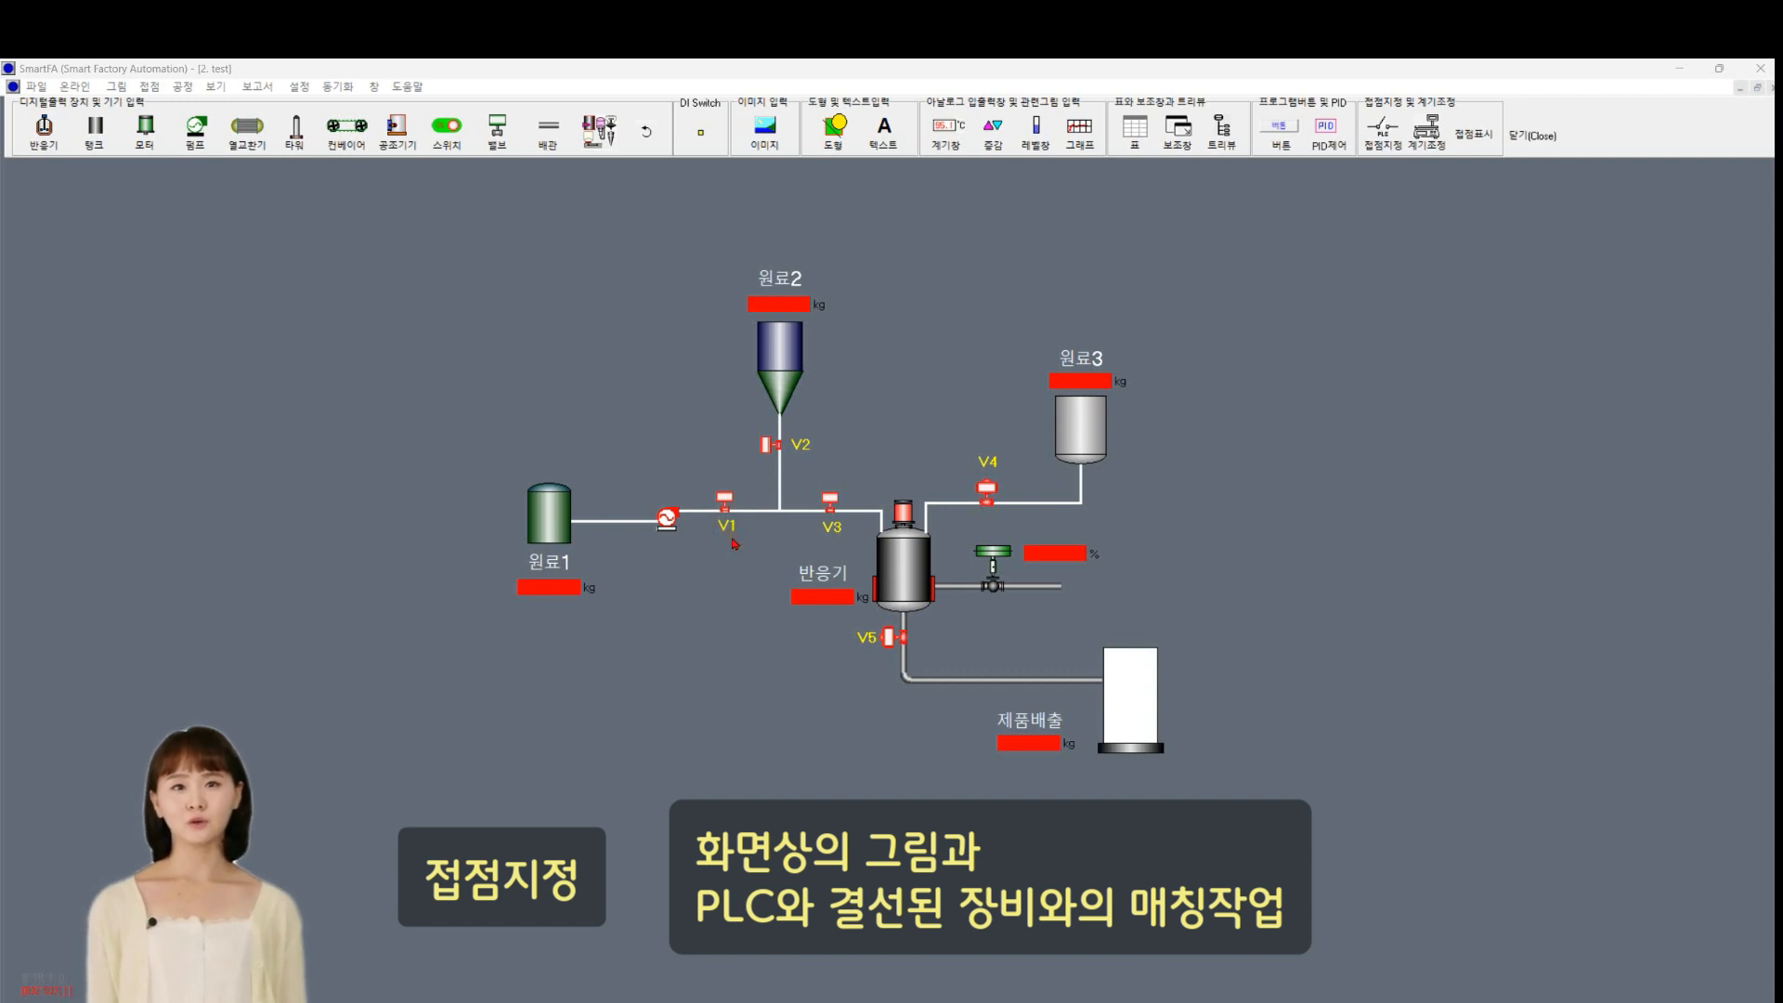
click(735, 543)
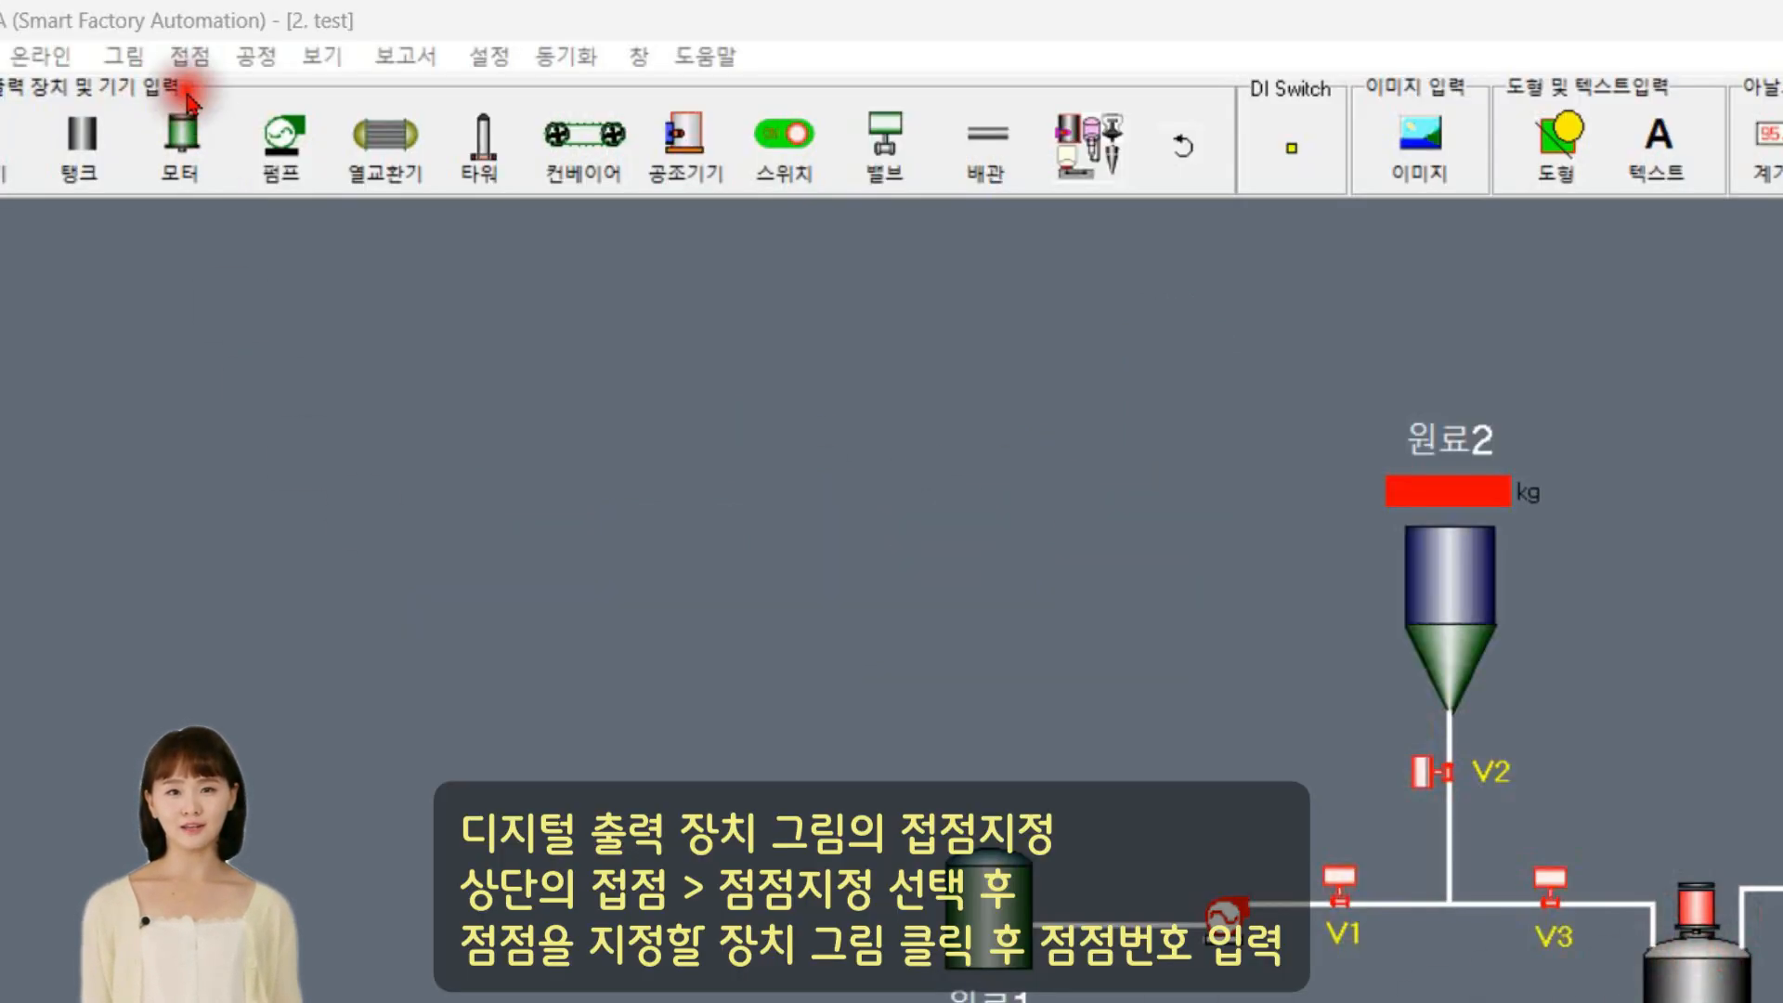
Step: Start PLC contact assignment and enter output contact terminal number 1 for valve V1
click(193, 60)
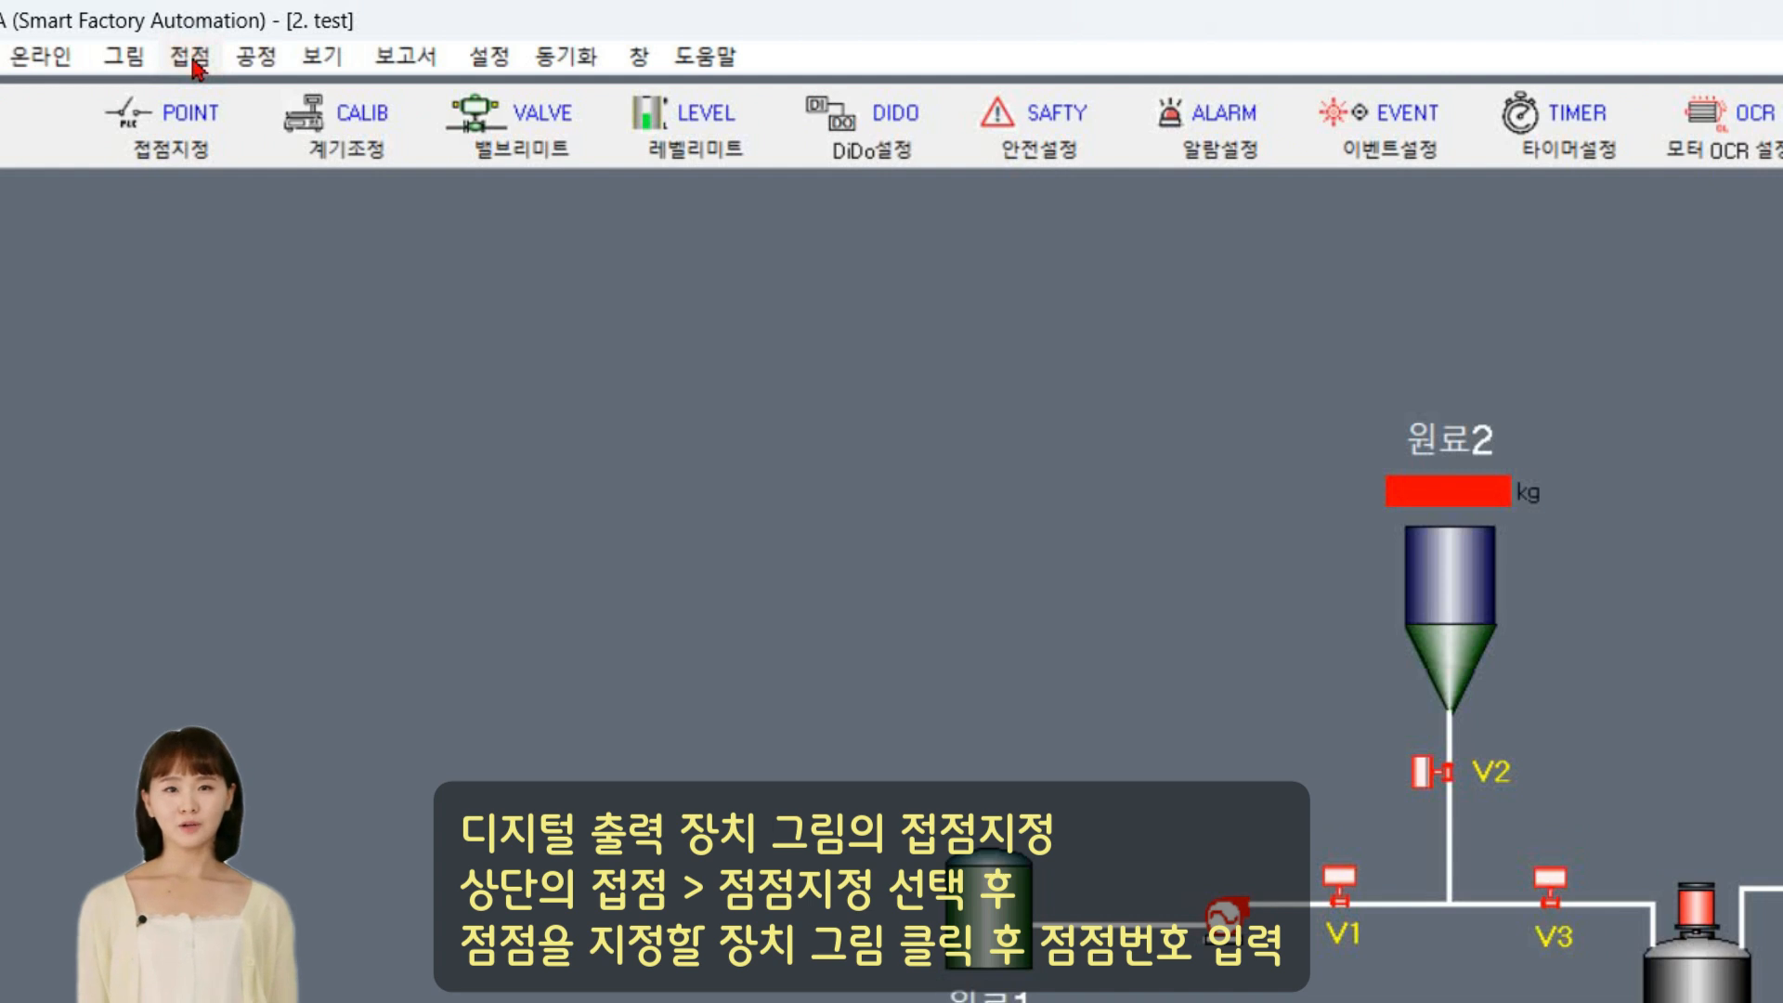
click(178, 121)
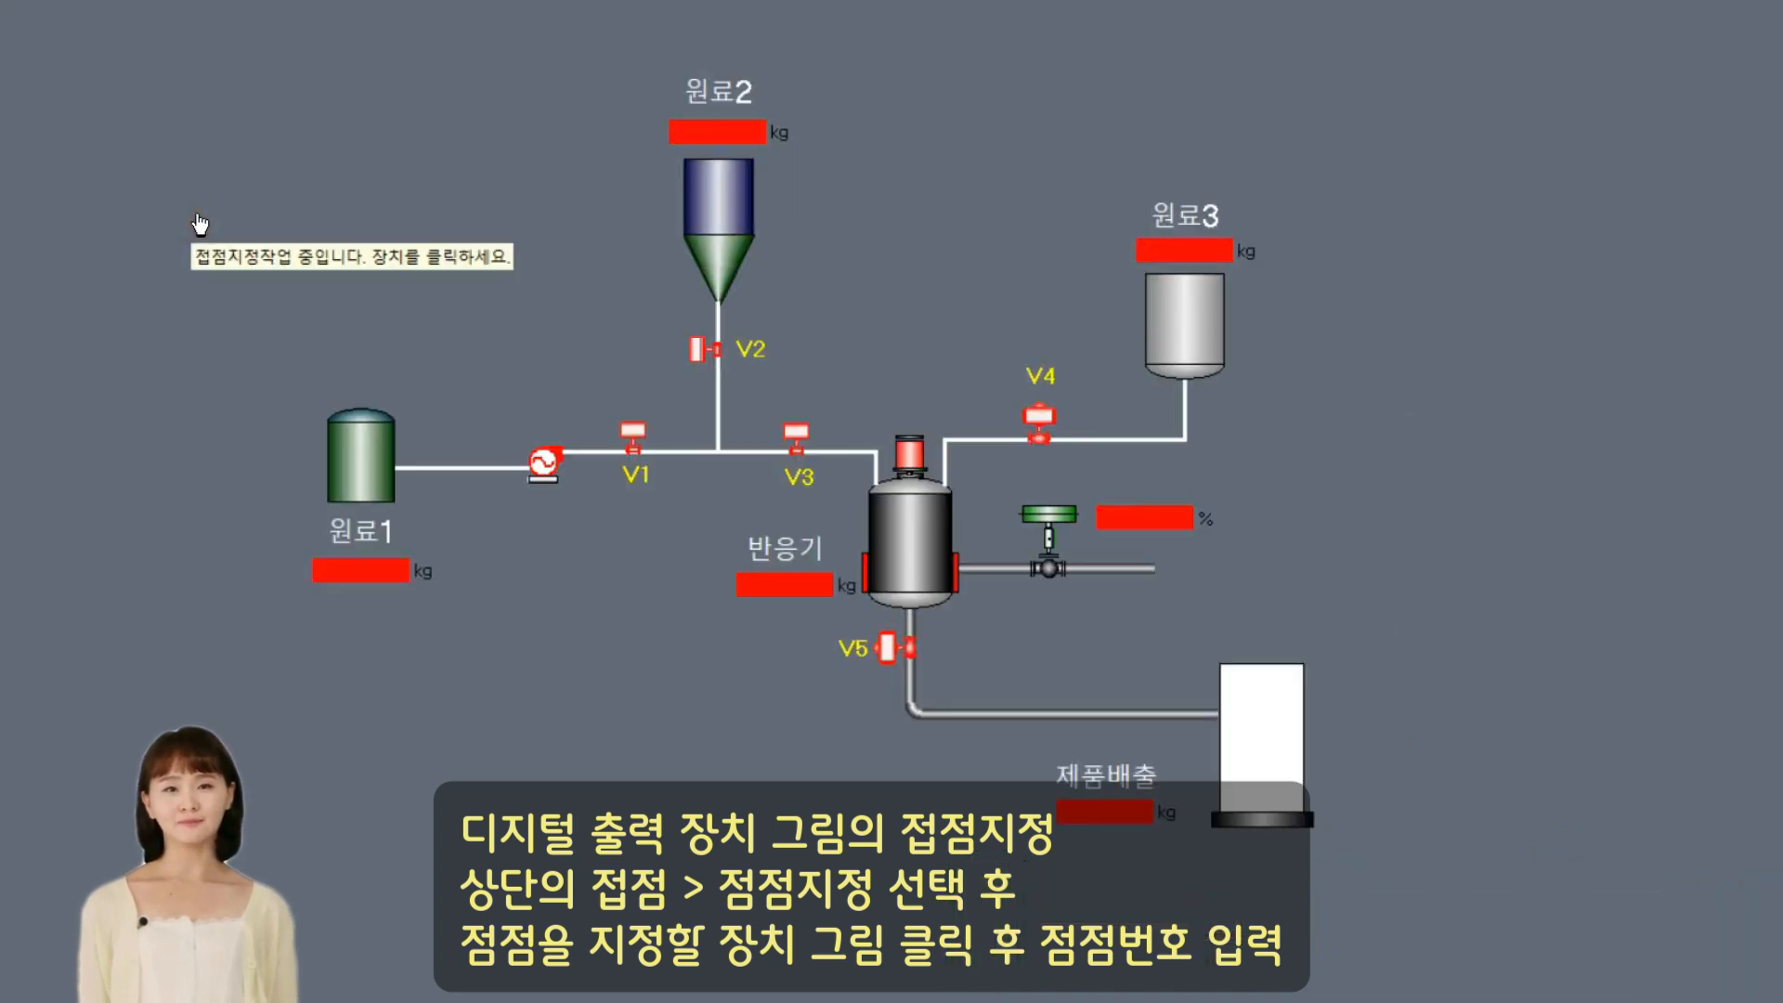
click(206, 275)
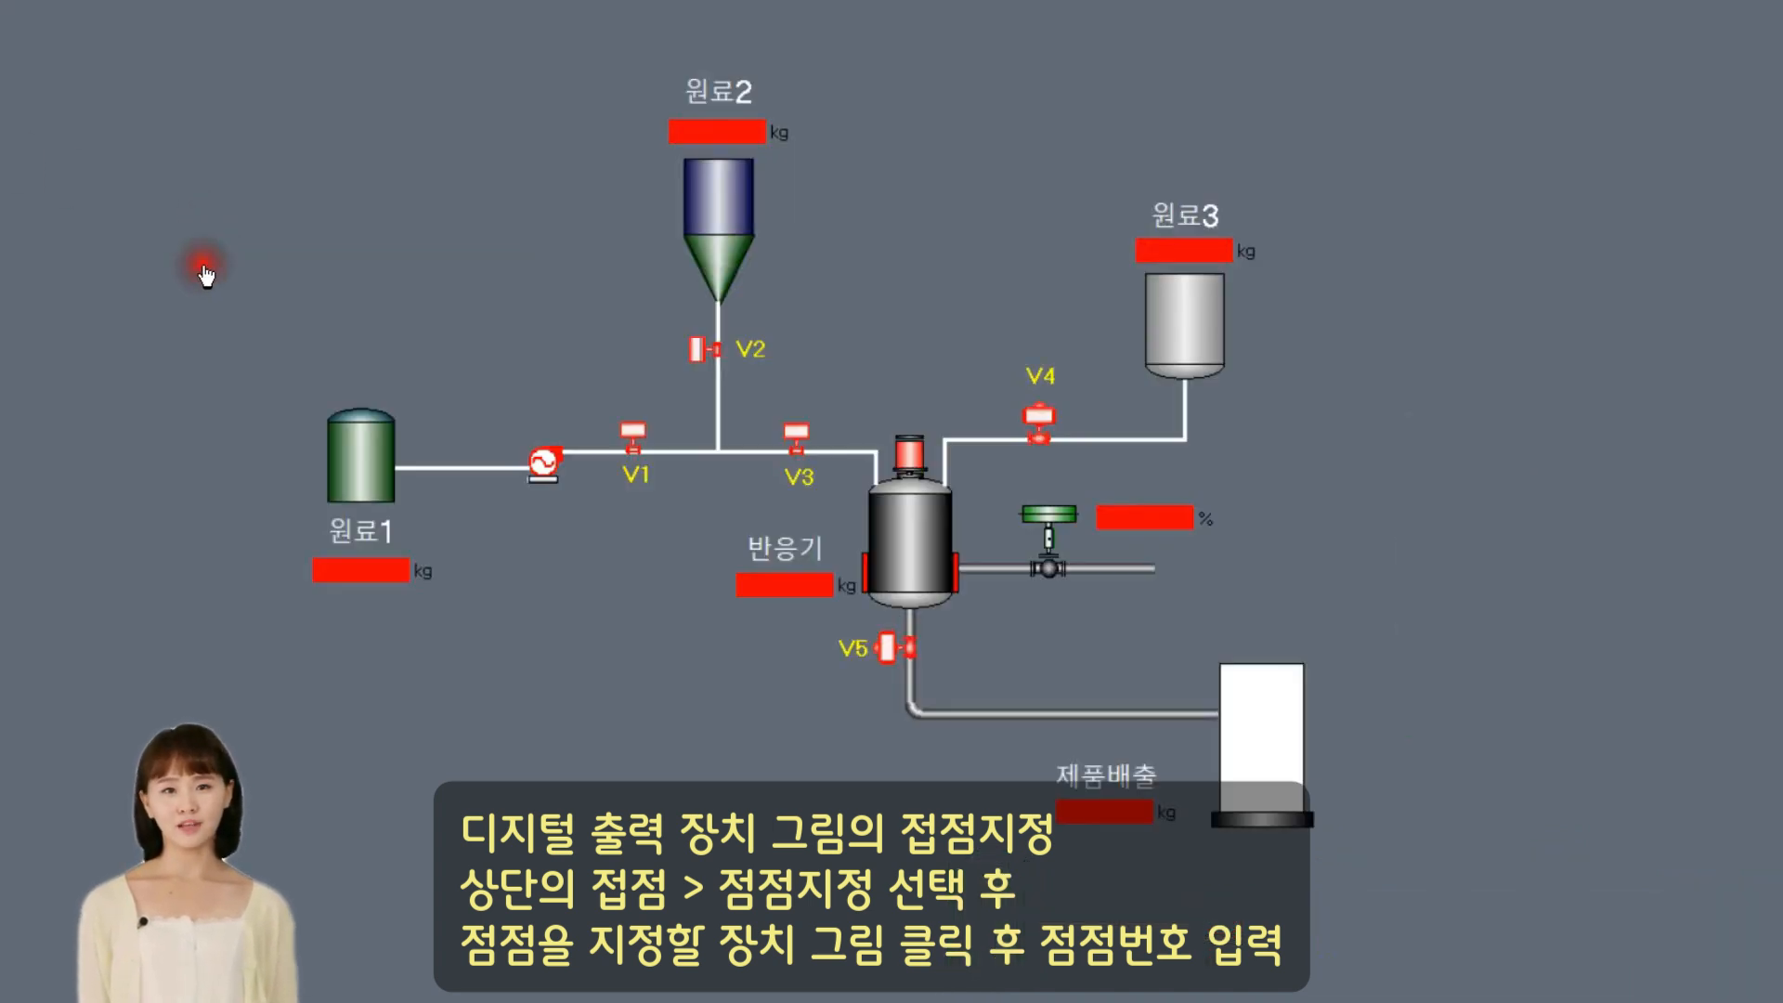
click(633, 435)
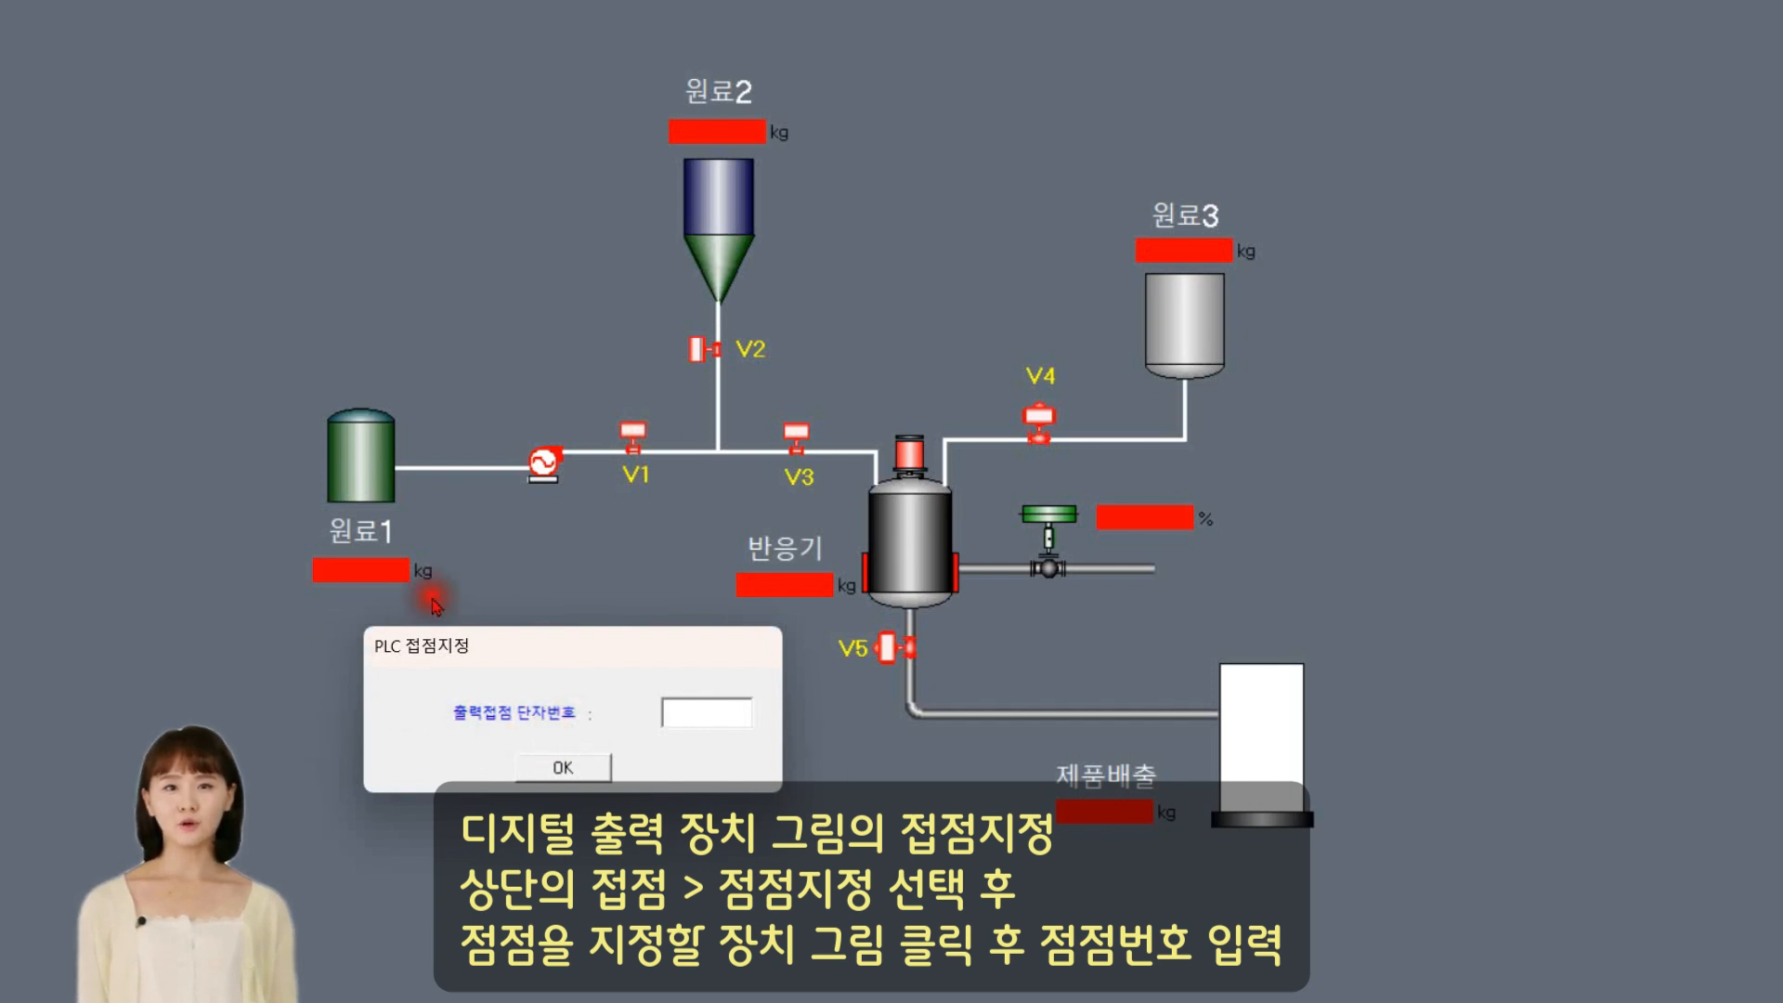
text(0)
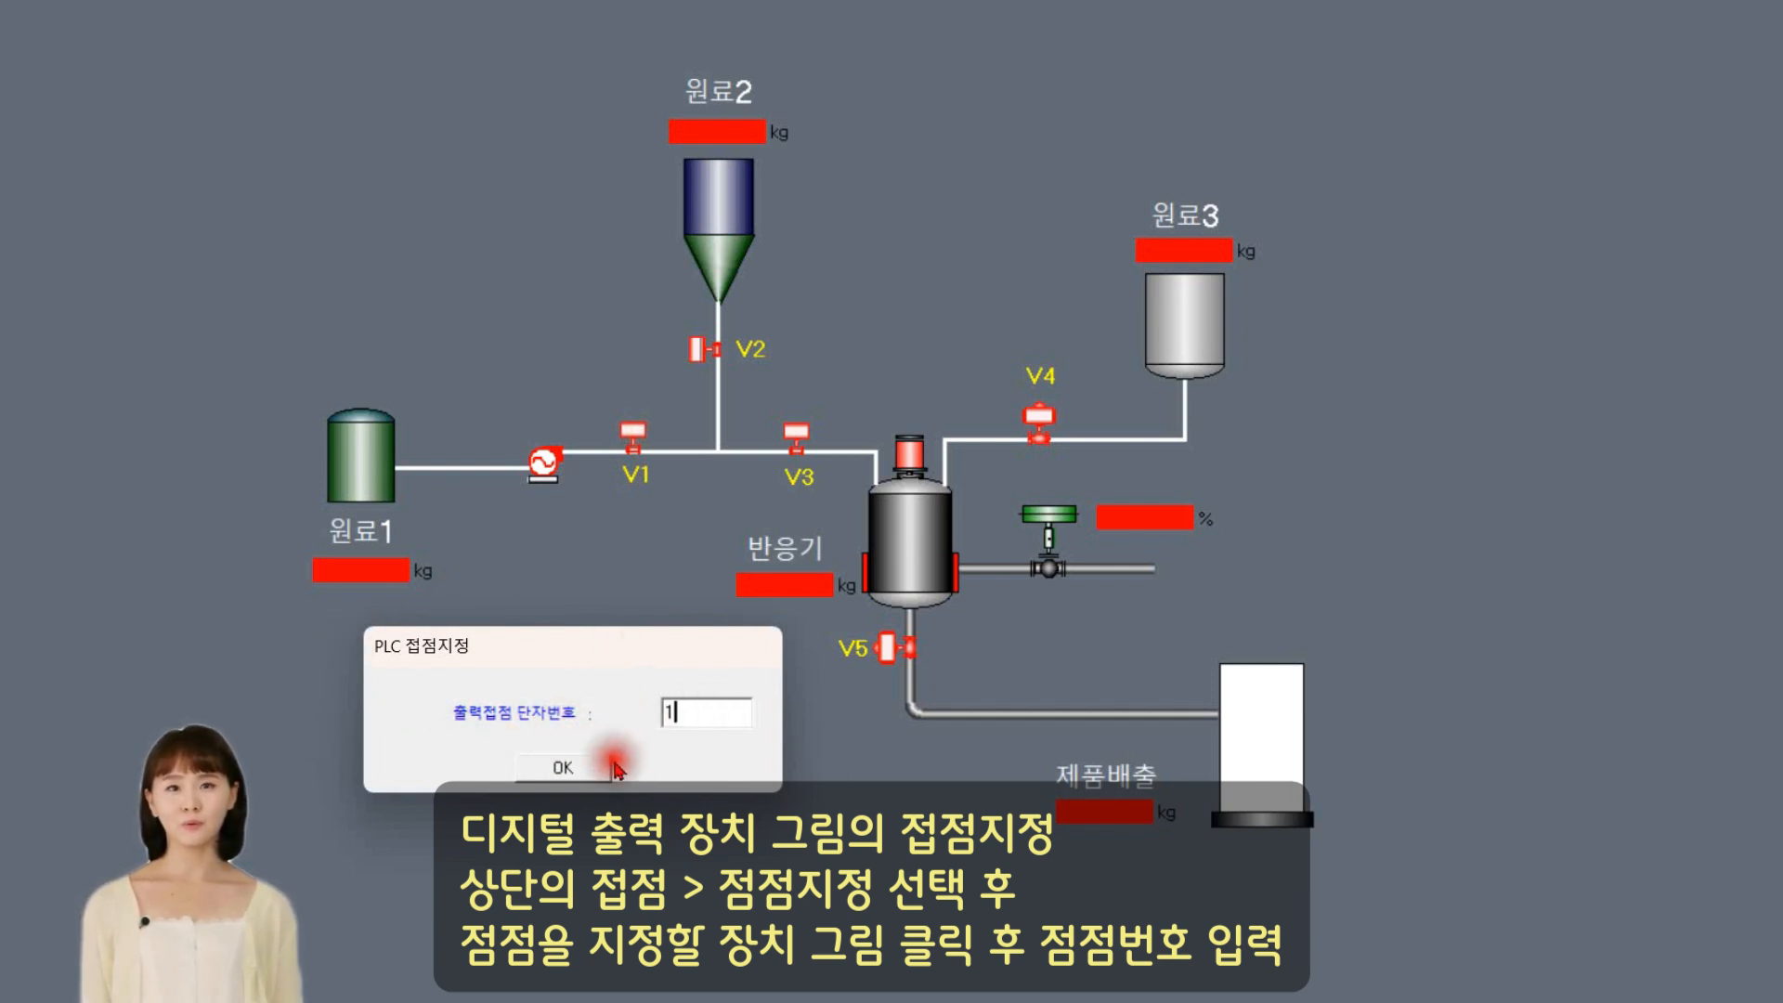
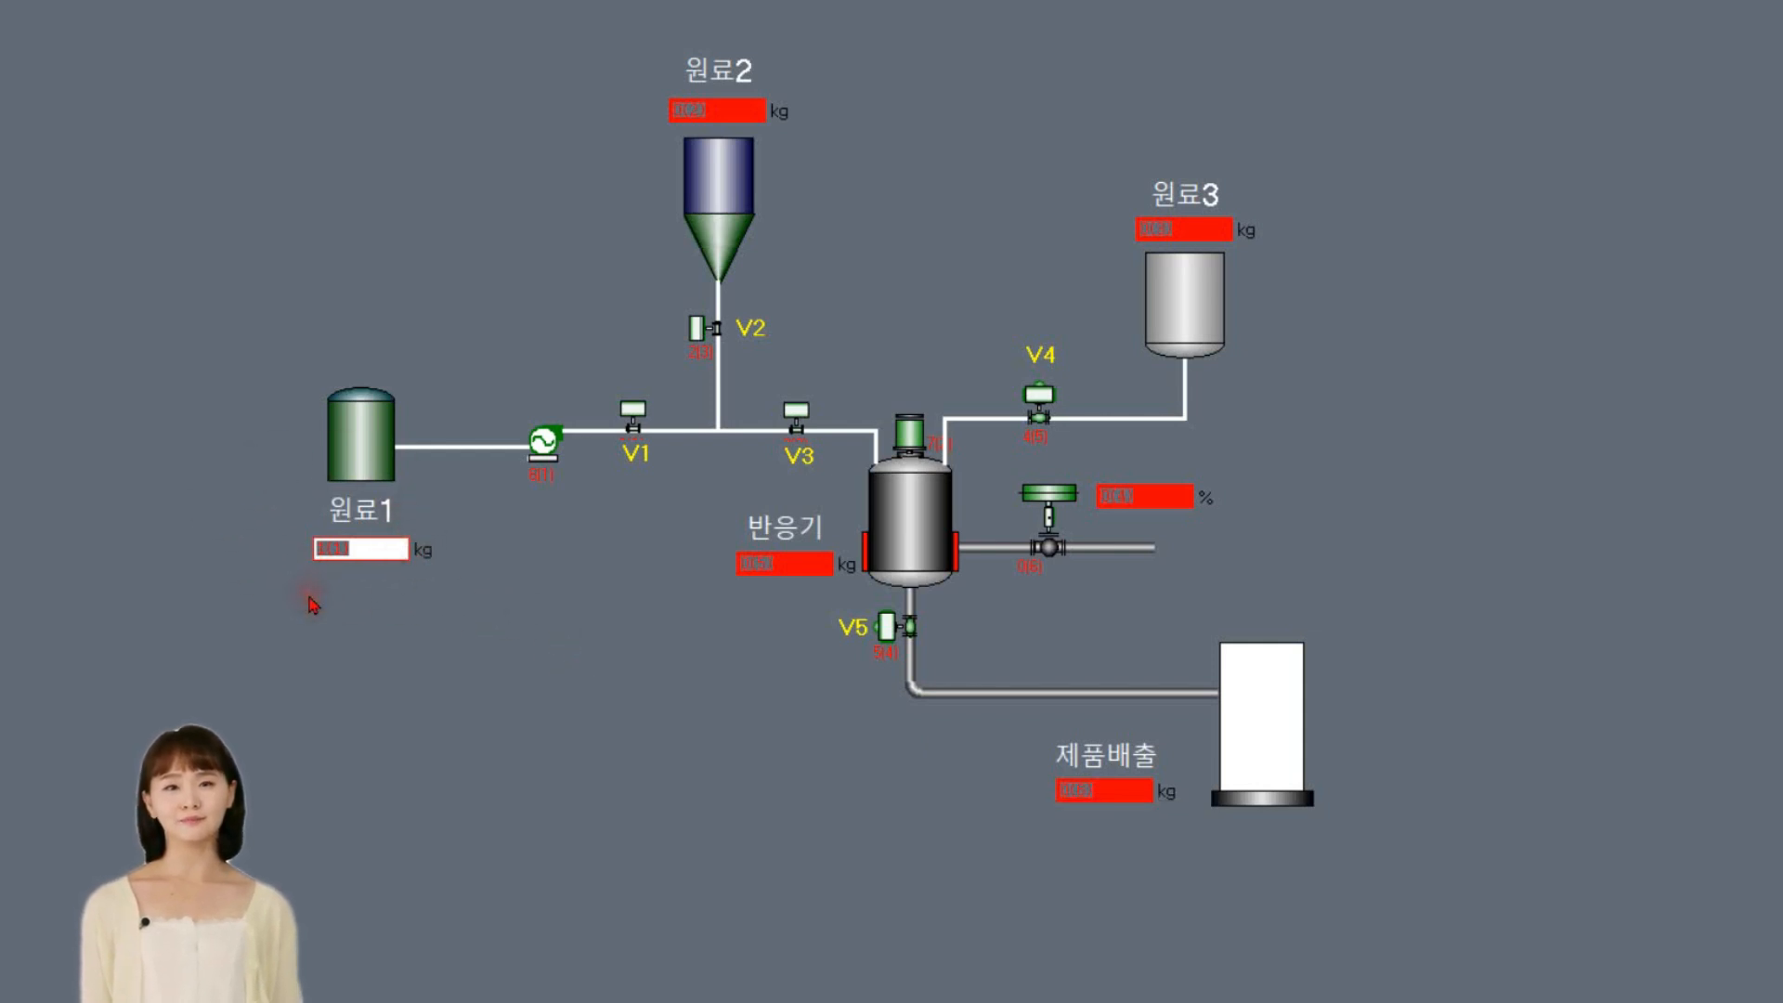
Step: Assign contact numbers 2, 3 and 4 to the 원료2, 원료3 and 반응기 weight gauges respectively
click(759, 117)
text(2)
click(443, 748)
key(Return)
click(1212, 226)
text(3)
click(426, 755)
click(796, 567)
text(4)
click(400, 751)
key(Return)
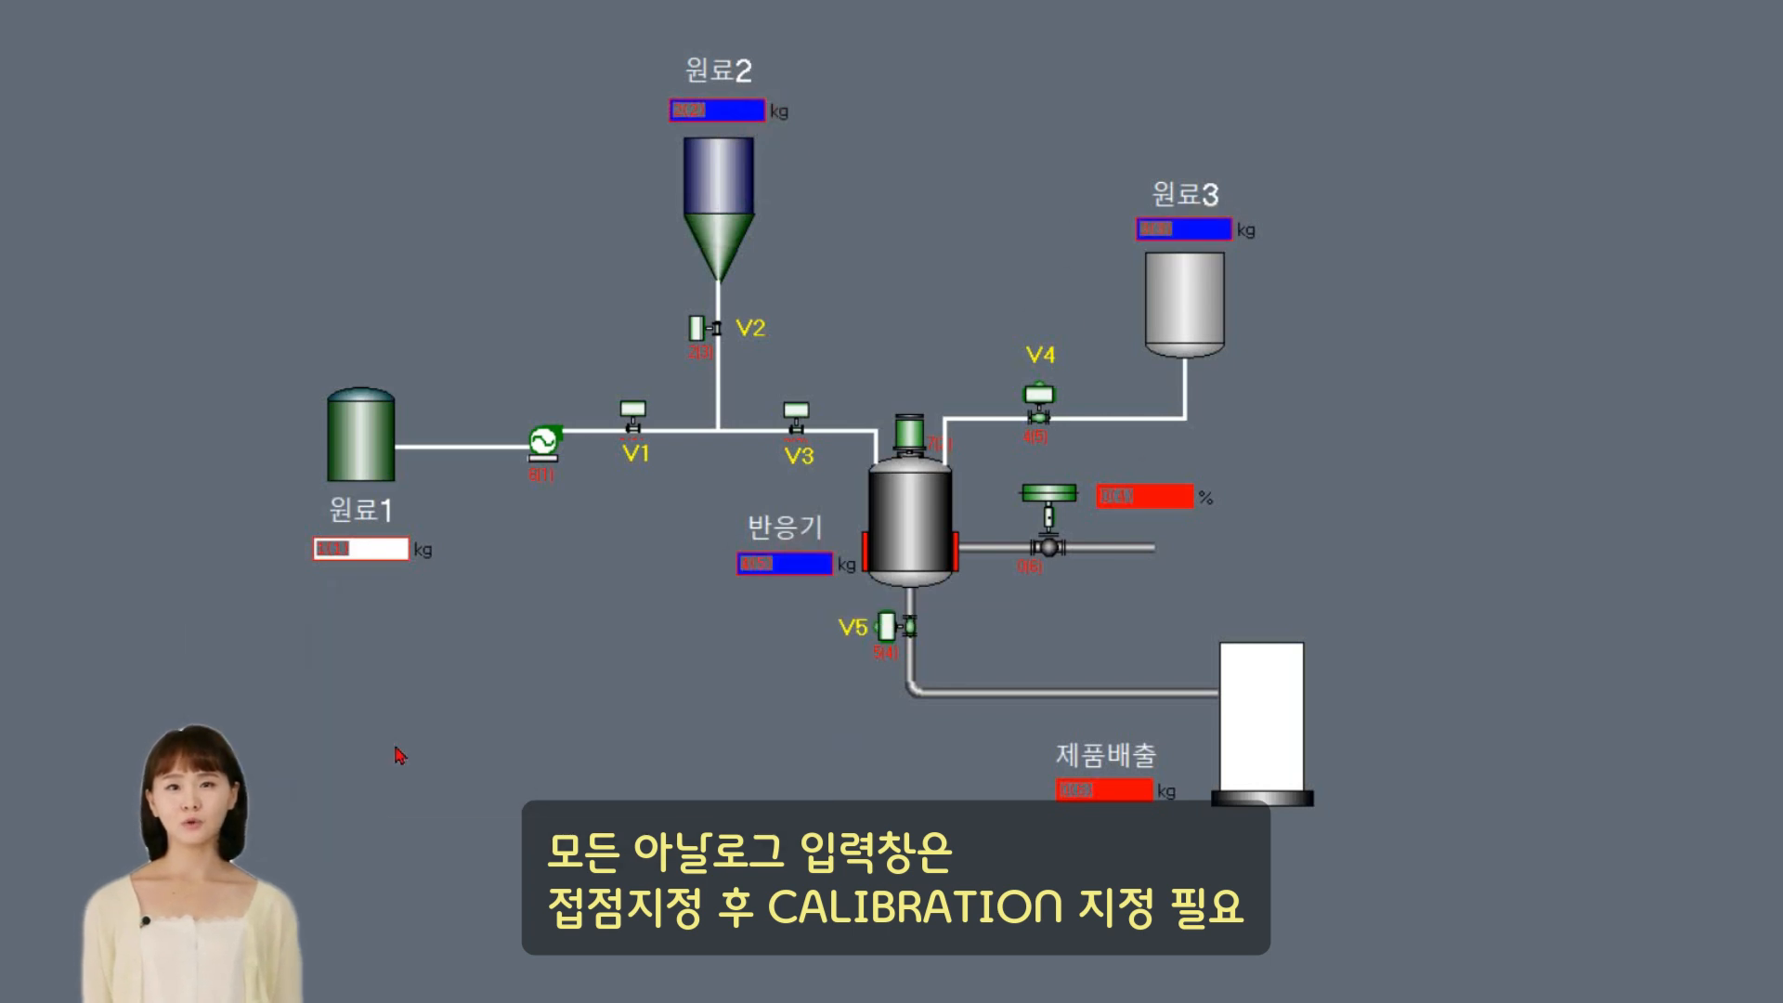
Step: Assign contact number 5 to the 제품배출 weight gauge and 6 to the control valve's % gauge
click(1122, 788)
text(5)
click(403, 750)
key(Return)
click(1168, 505)
text(6)
click(687, 753)
Step: Calibrate the 원료2, 원료3, 반응기, 제품배출 and % gauges, accepting the offered calibration values for each
click(748, 118)
key(Return)
click(1194, 230)
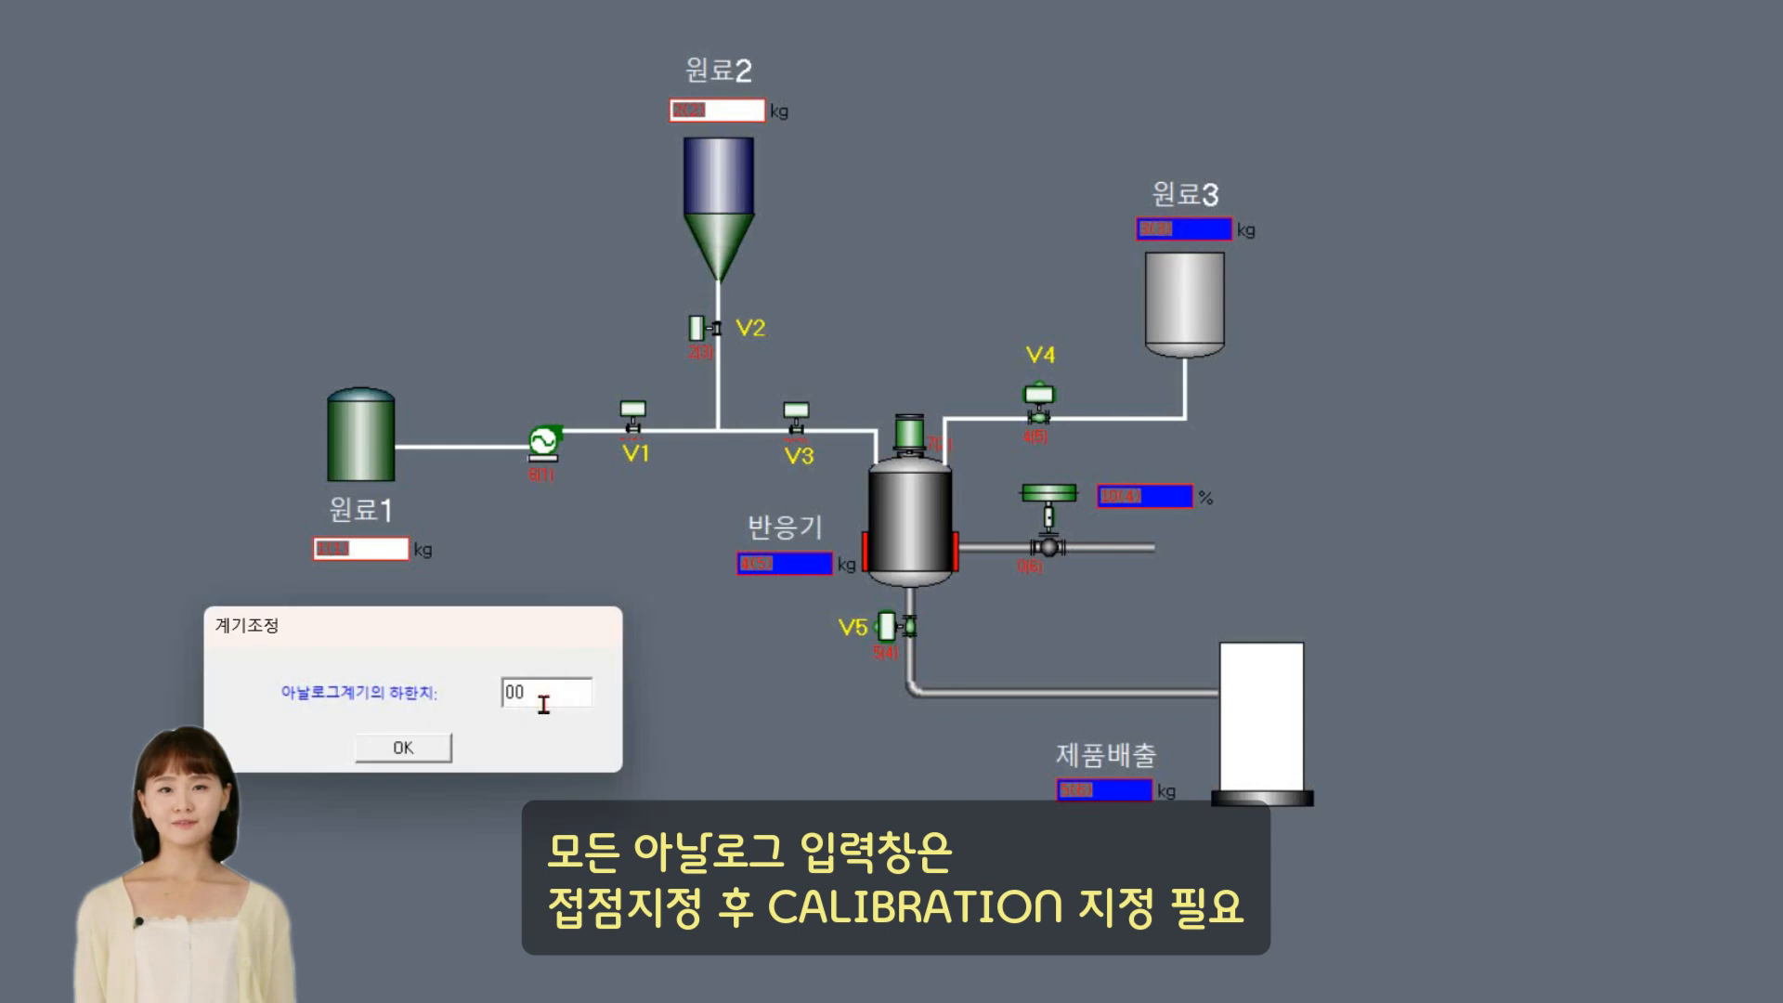
key(Return)
click(803, 555)
key(Return)
click(1105, 790)
key(Return)
click(1167, 506)
key(Return)
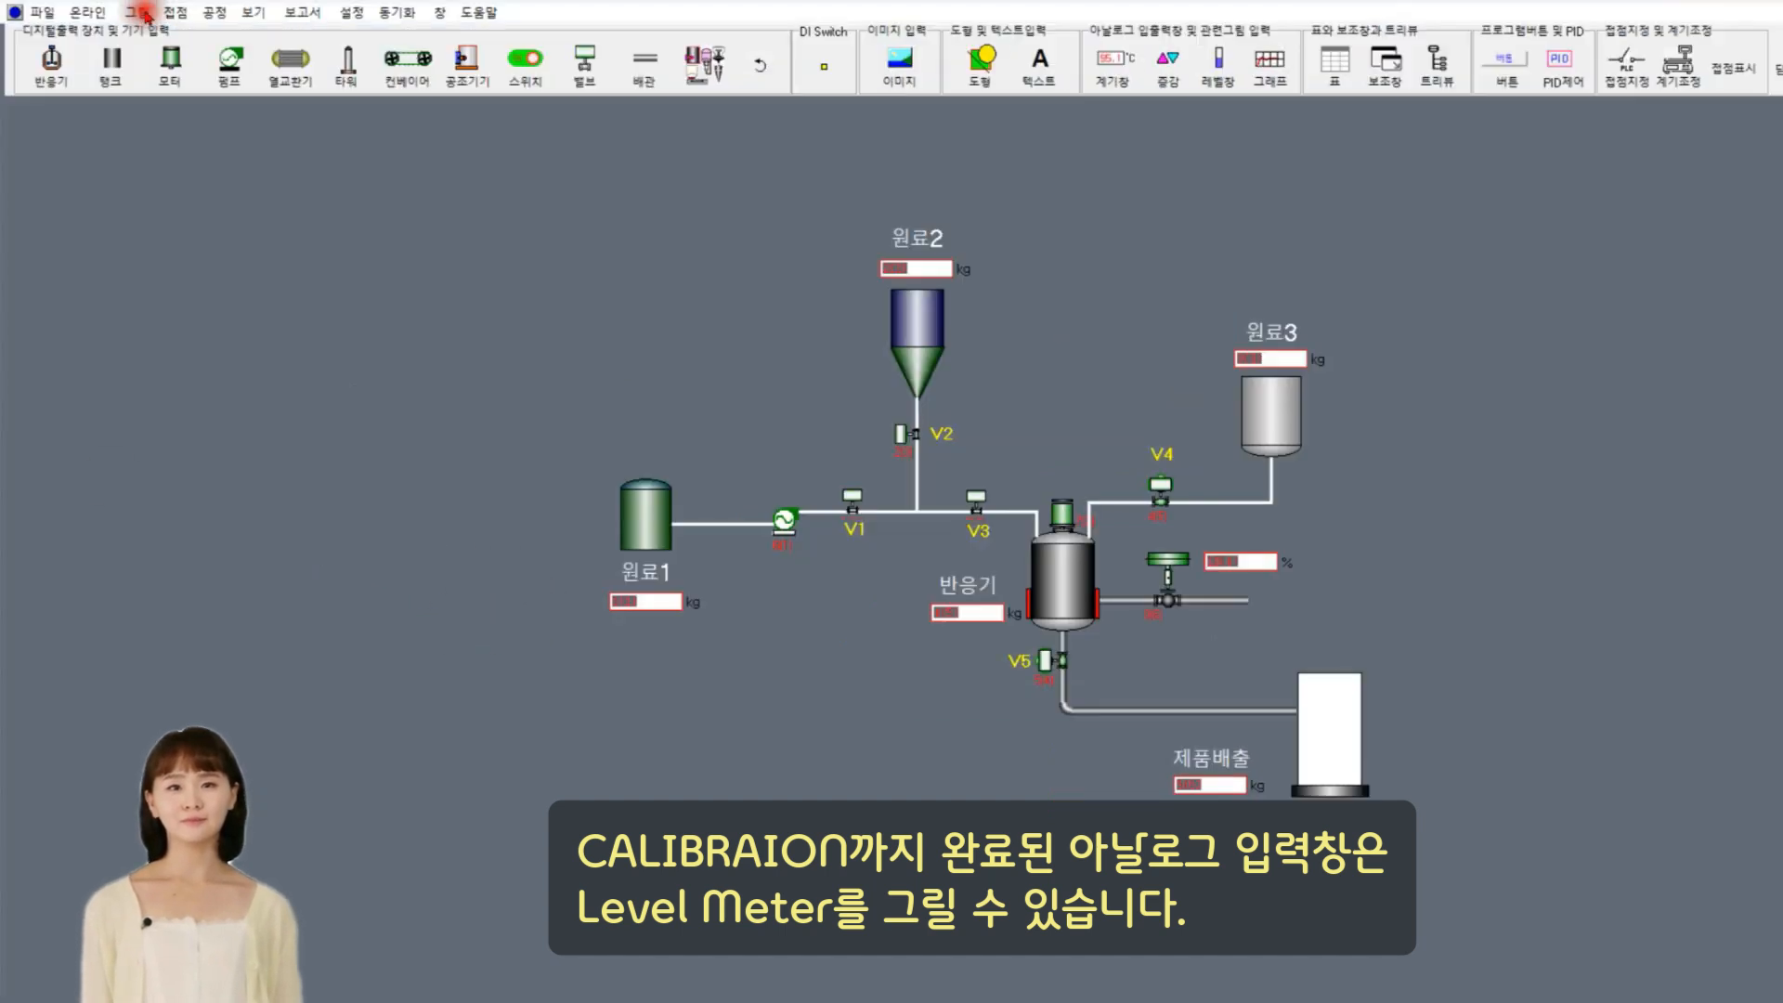
Step: Draw a vertical level meter beside the 원료1 tank and link it to the 원료1 weight gauge
click(1220, 61)
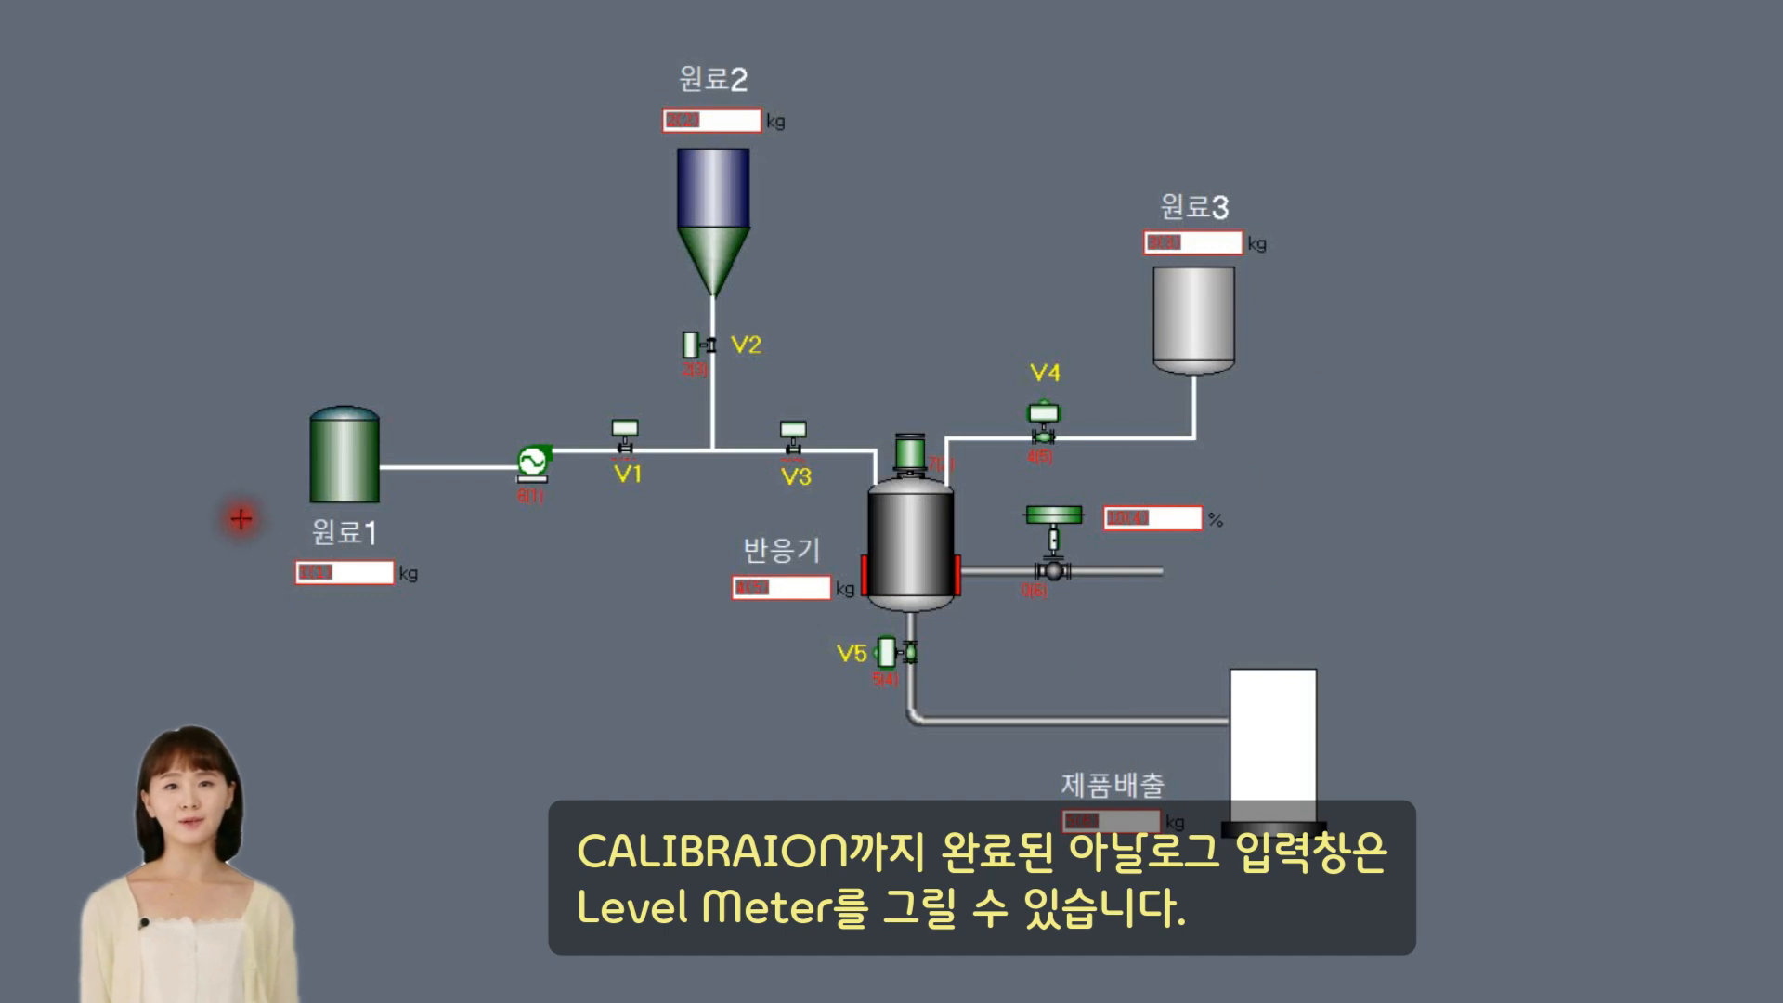
drag(208, 520, 194, 452)
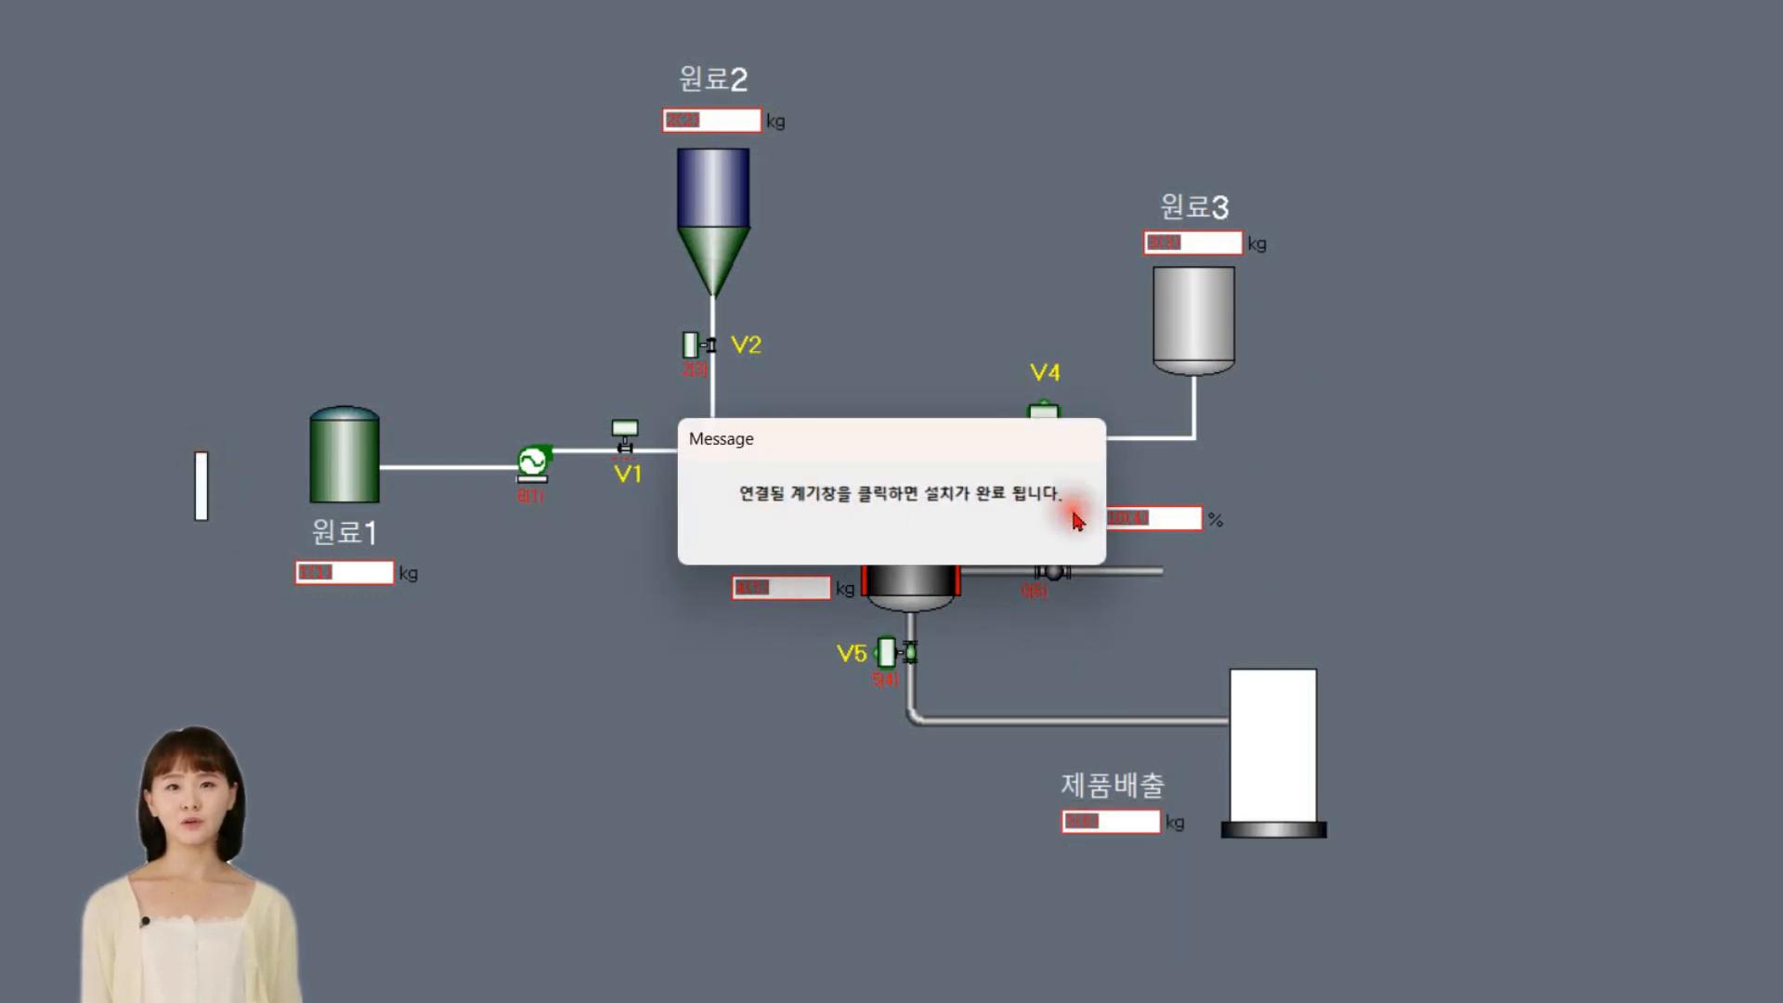
click(348, 571)
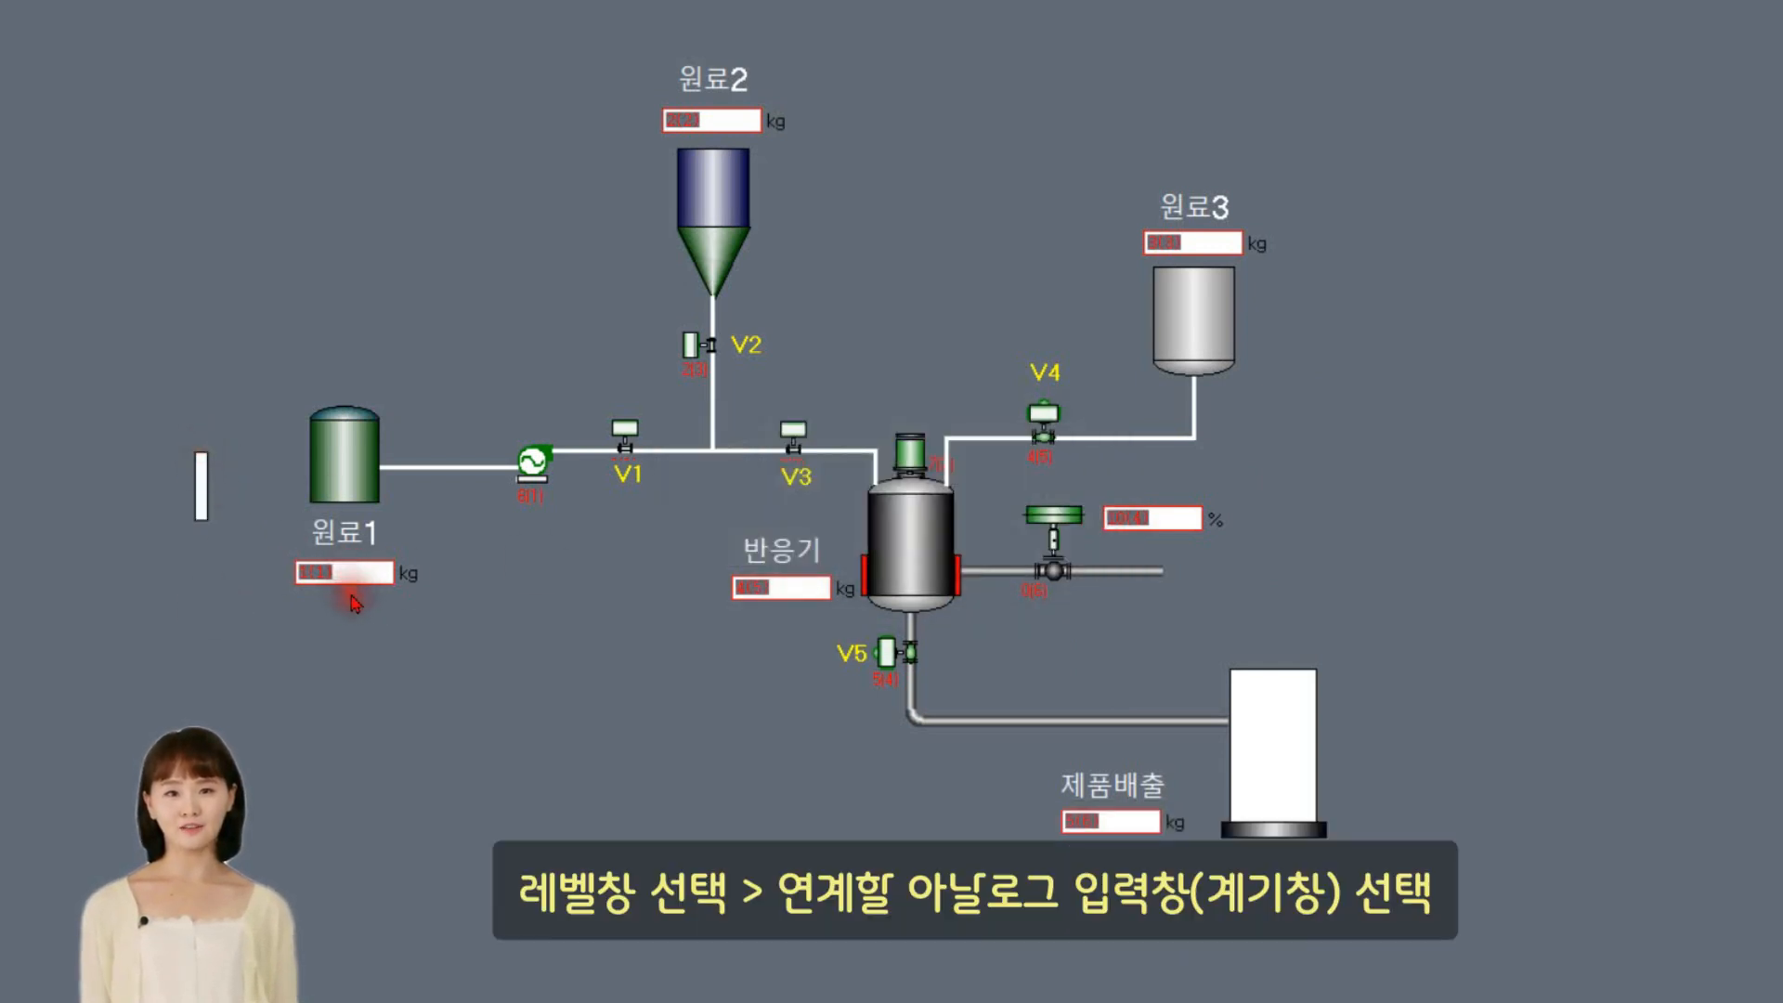
Step: Move the level meter onto the 원료1 tank and resize it to fit the tank body
drag(233, 507, 365, 483)
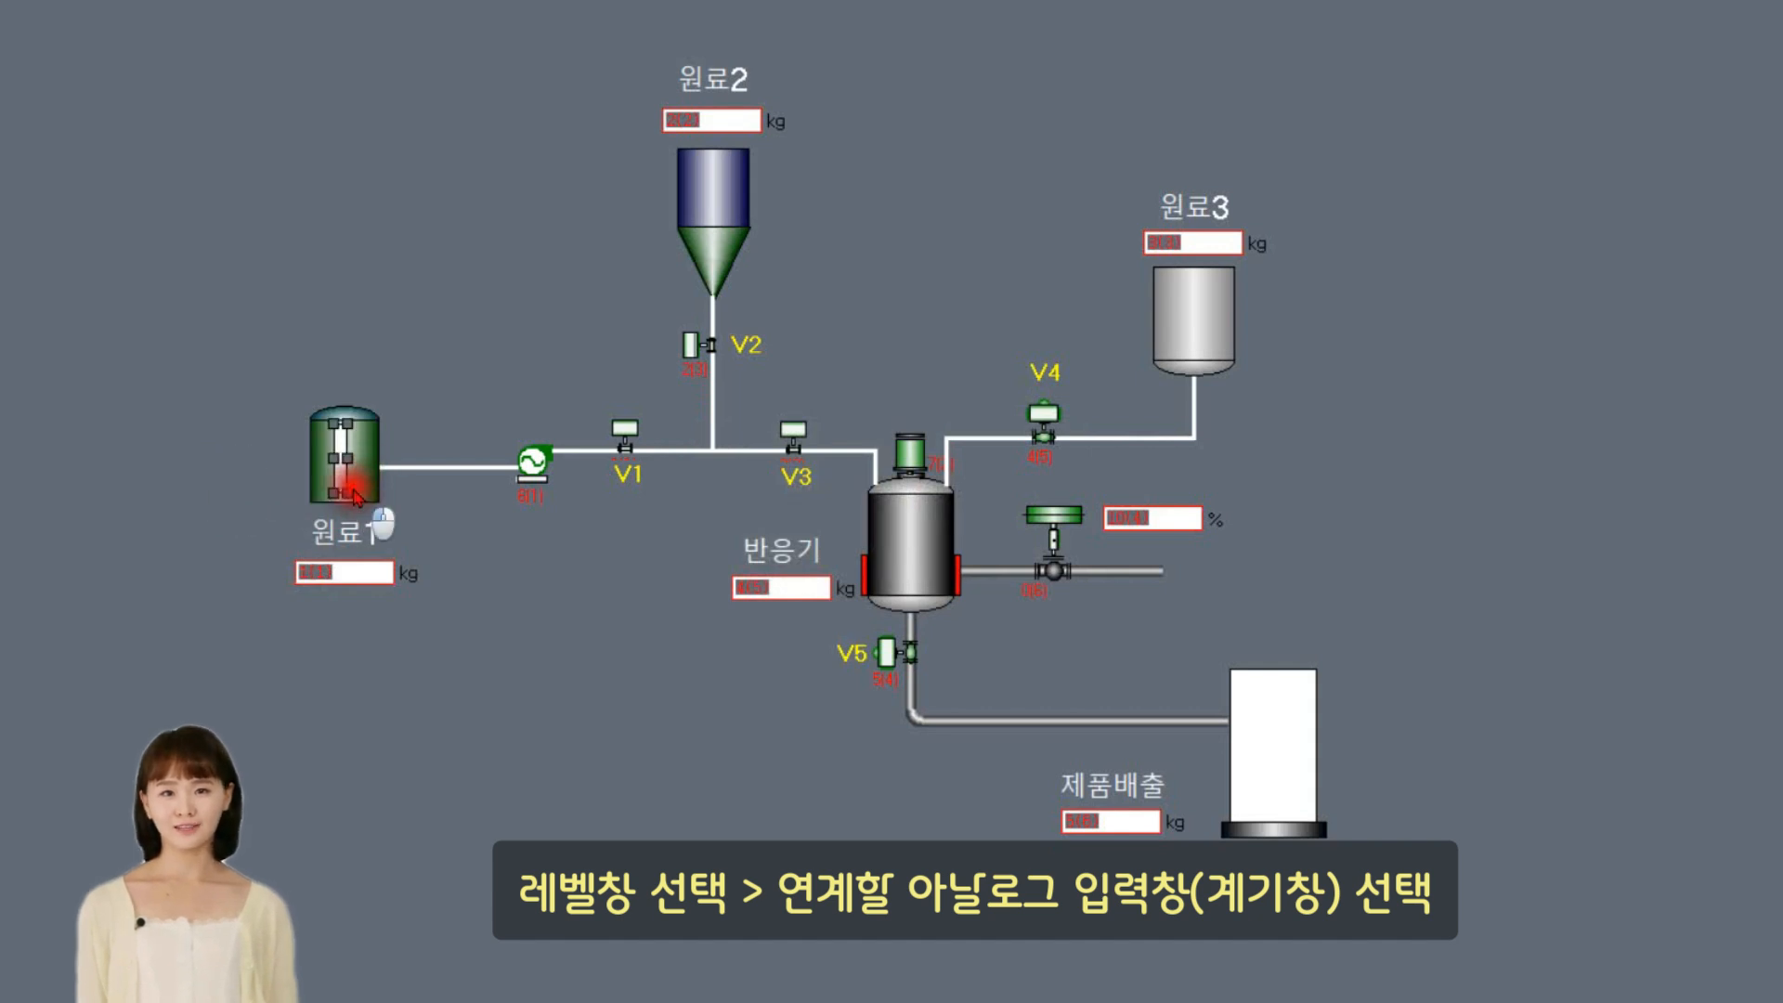
click(392, 558)
click(359, 479)
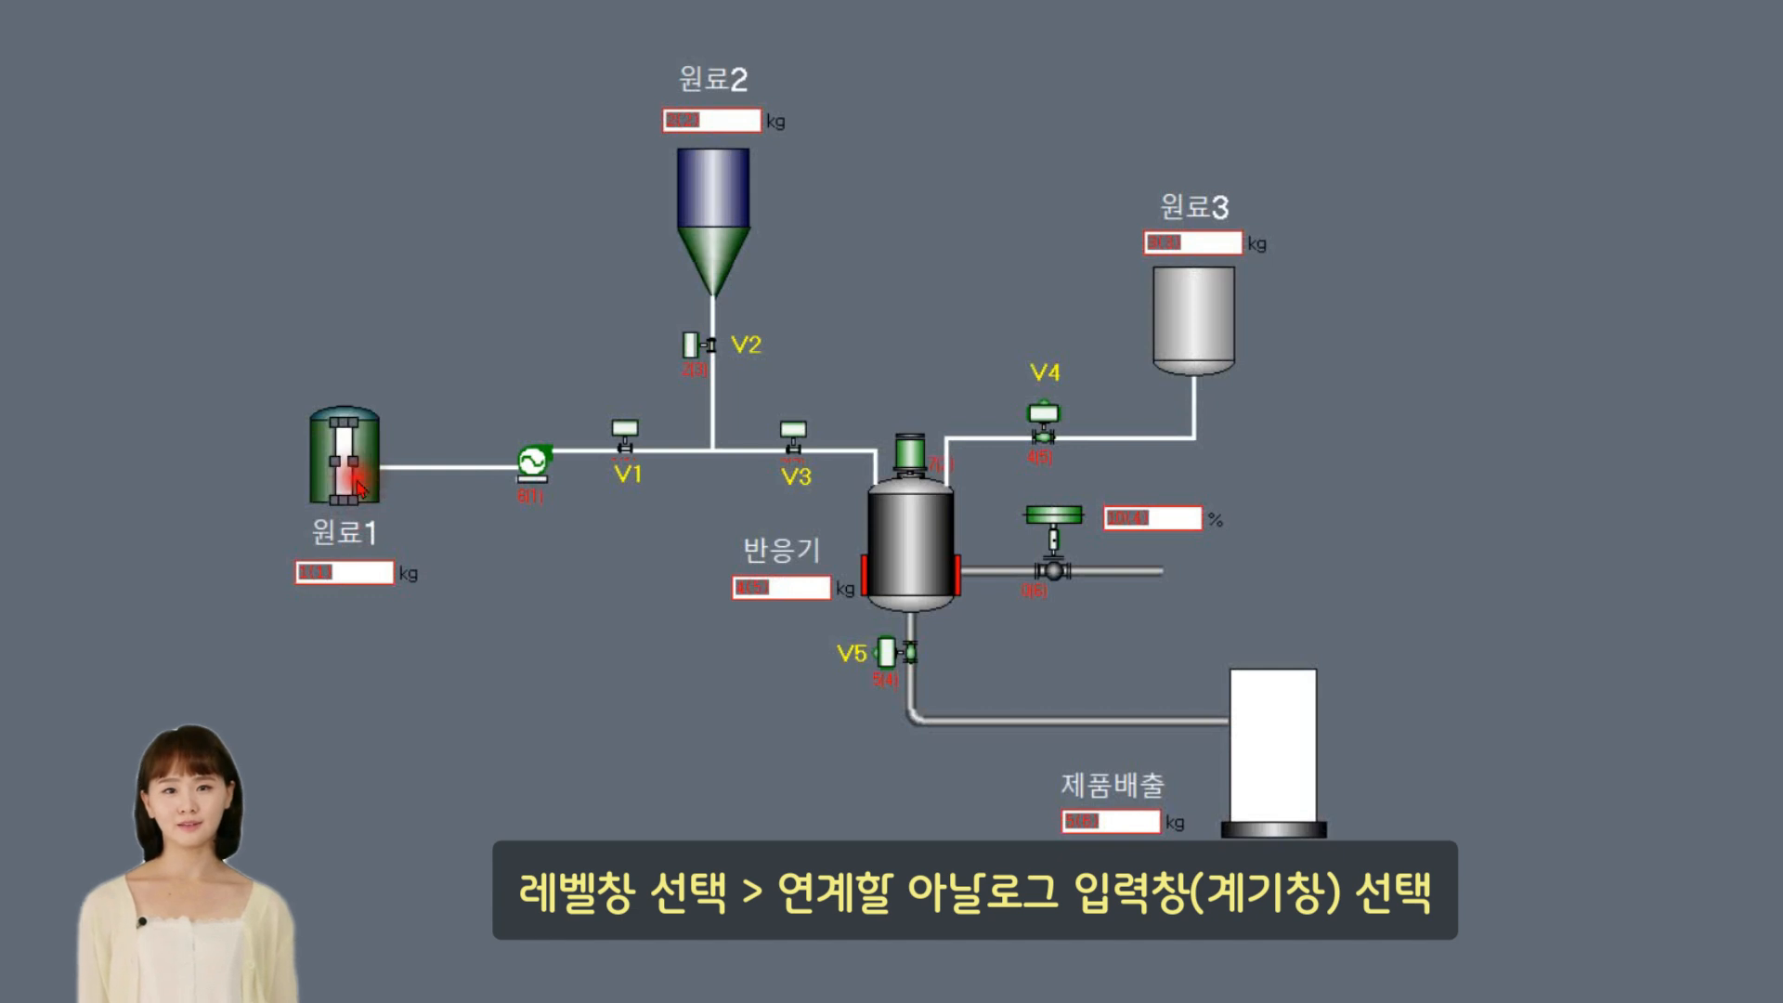
click(427, 541)
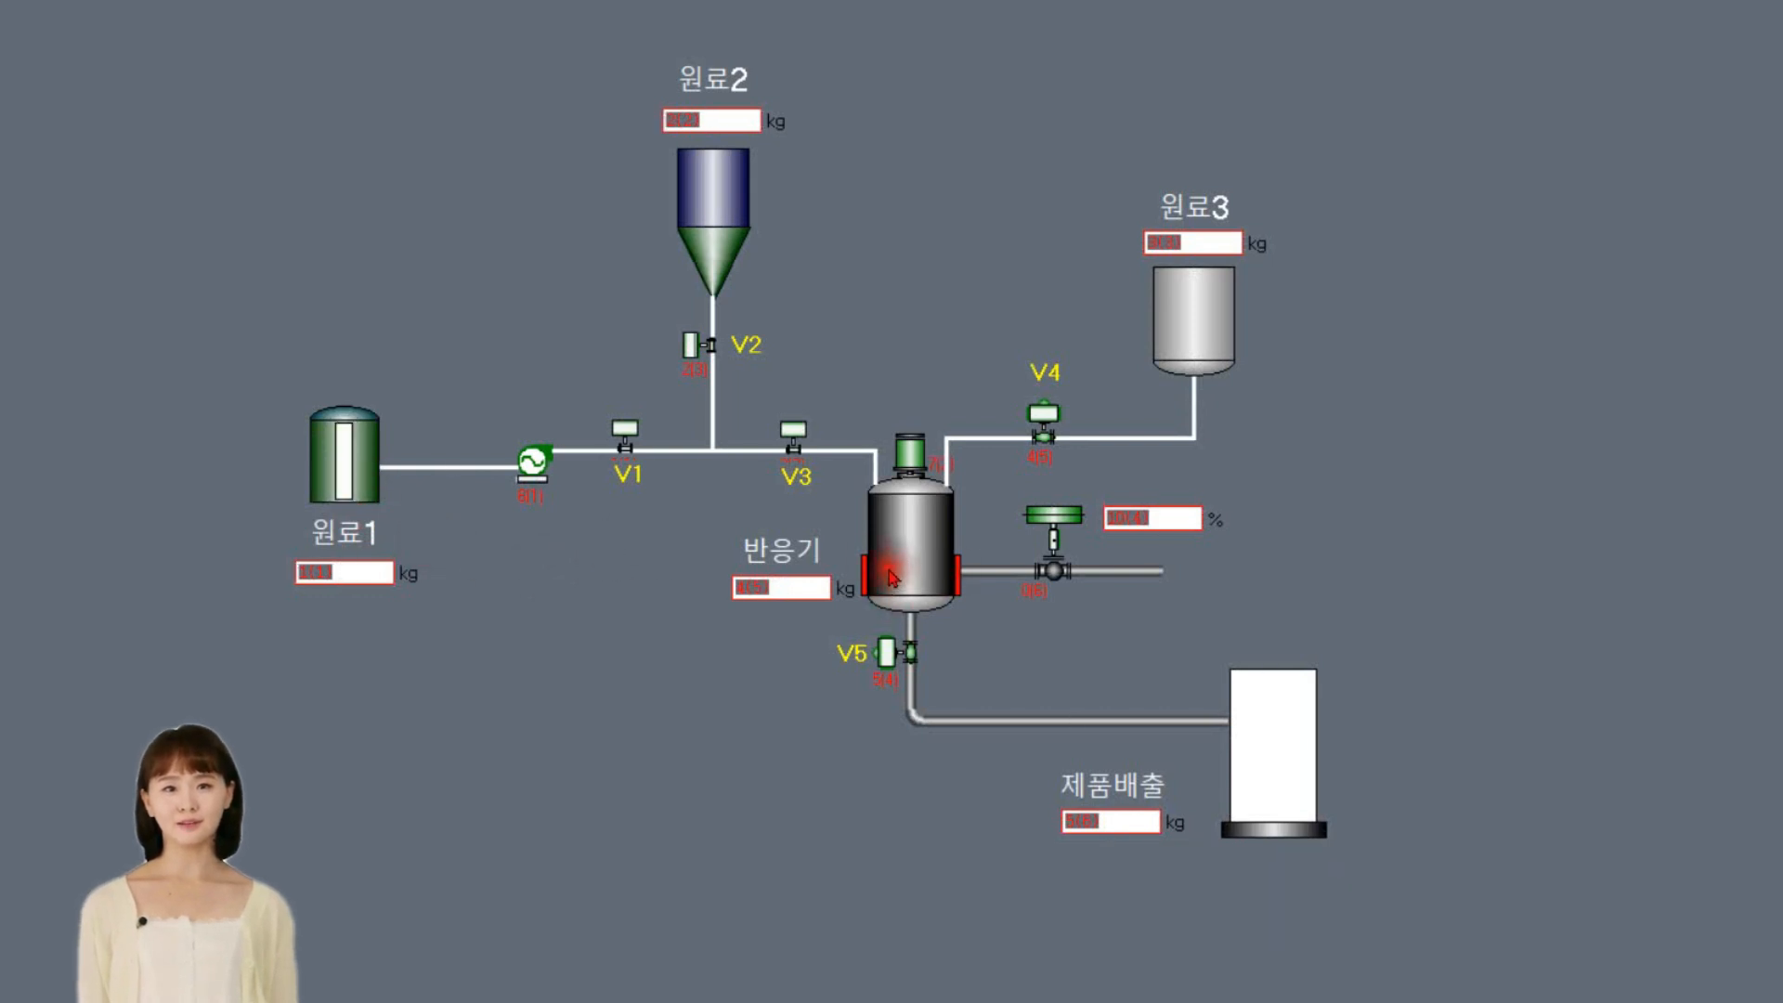
click(677, 446)
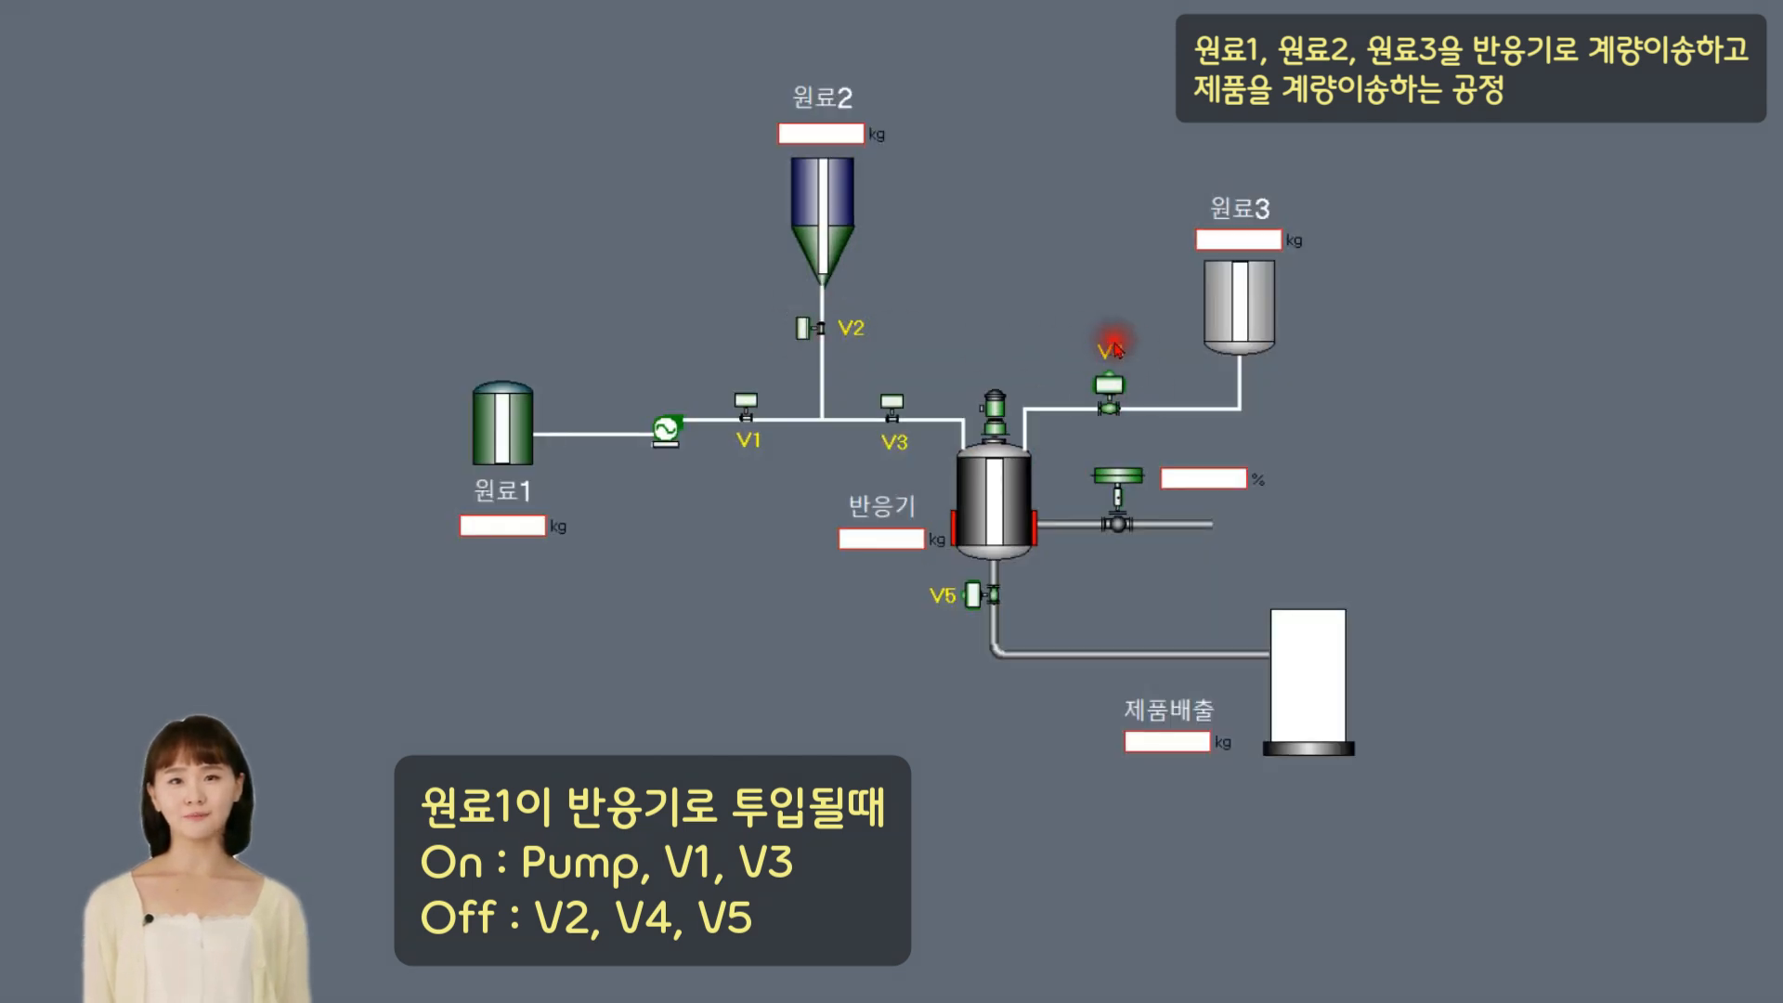
Step: Open the process line setup for line 1 and register the pump, V1 and V3 as its SWITCH ON devices
click(717, 661)
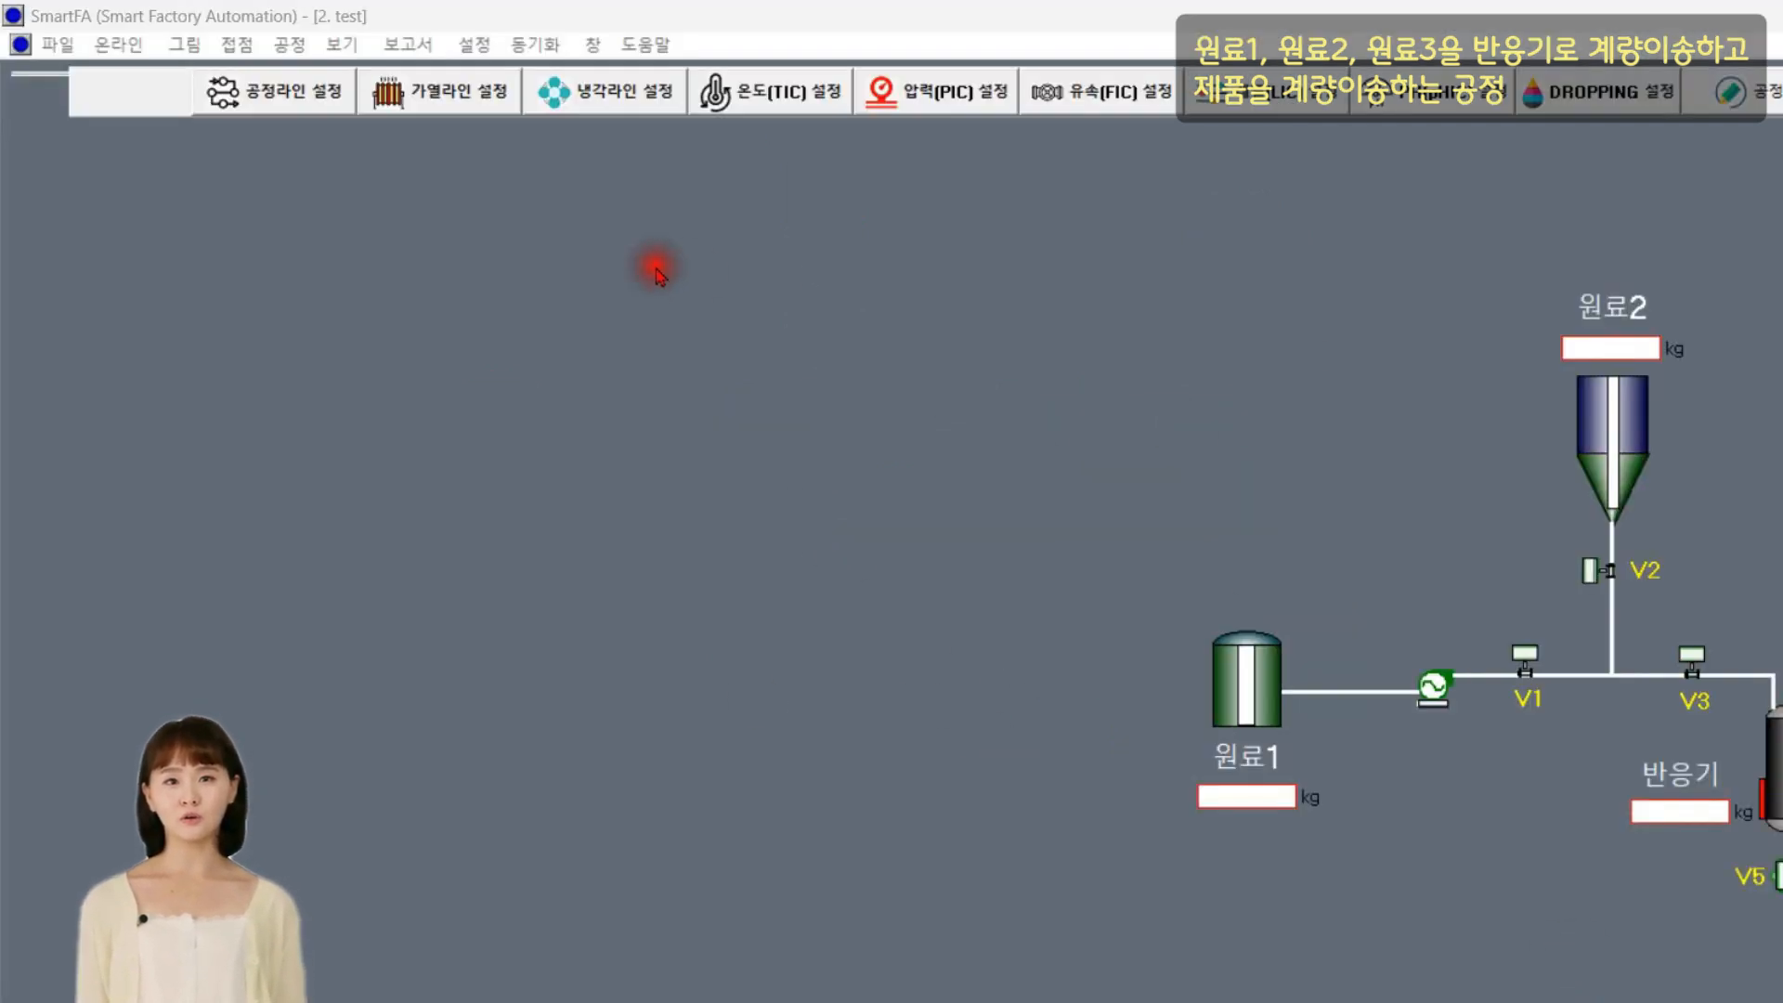
click(263, 104)
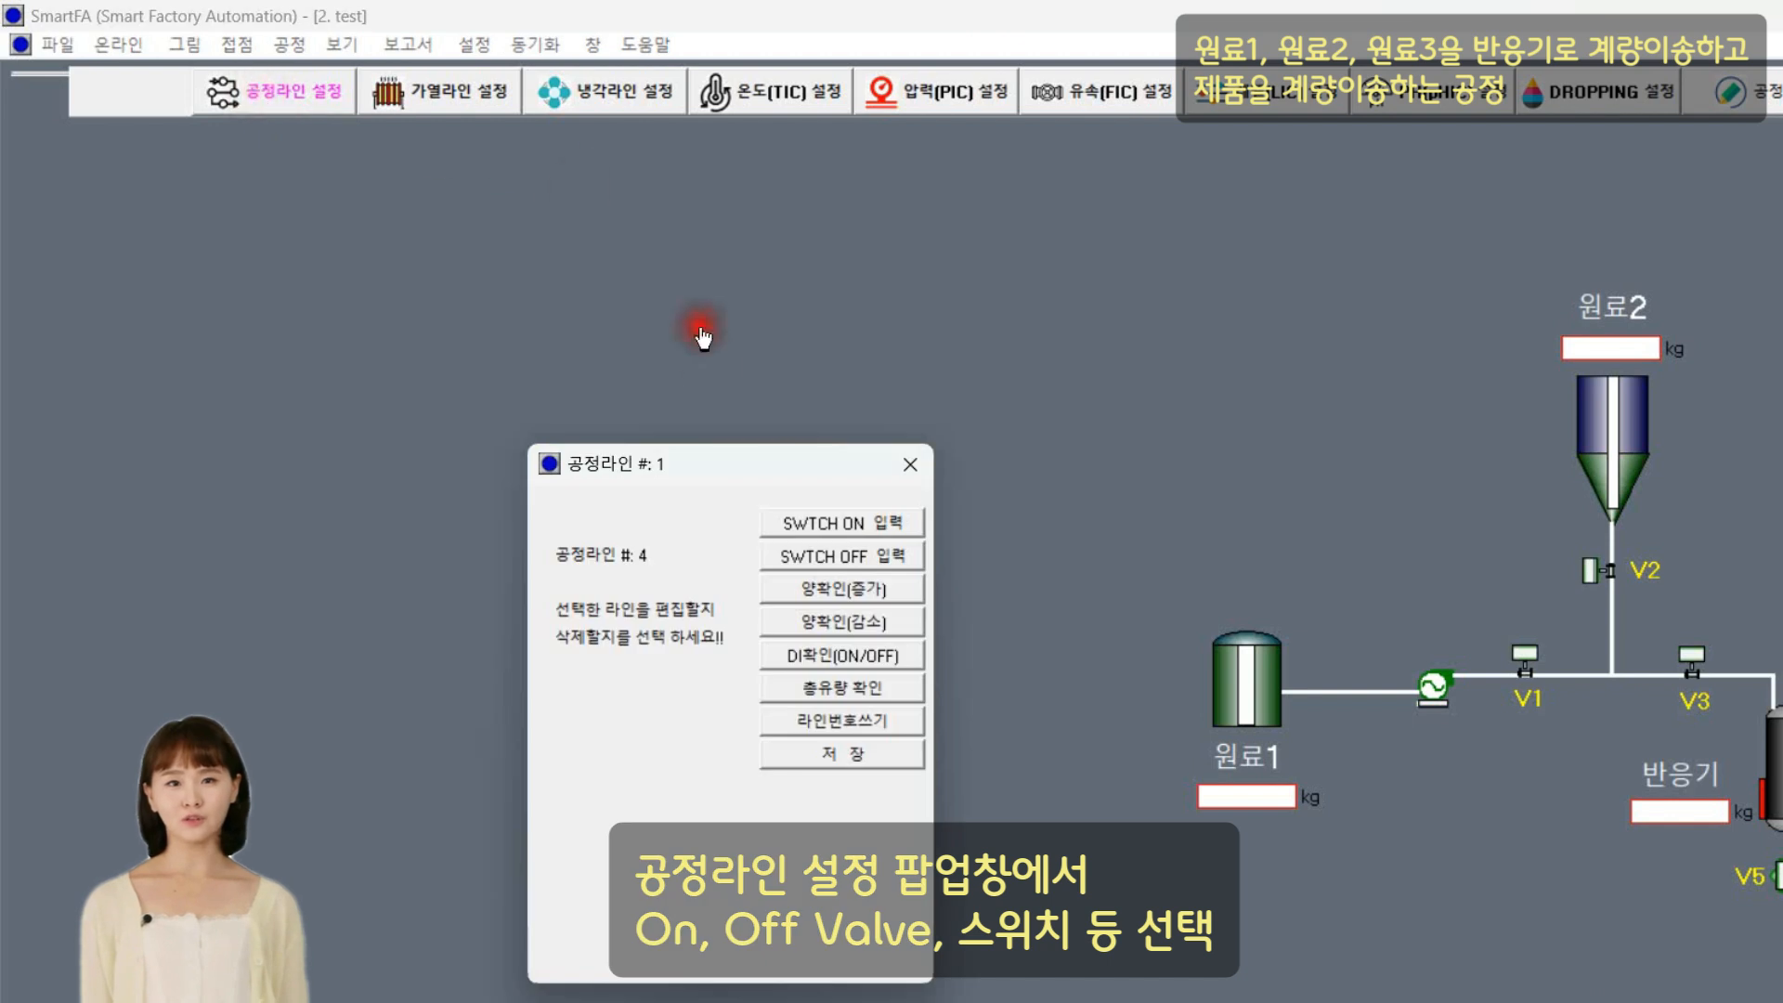
drag(784, 466, 888, 443)
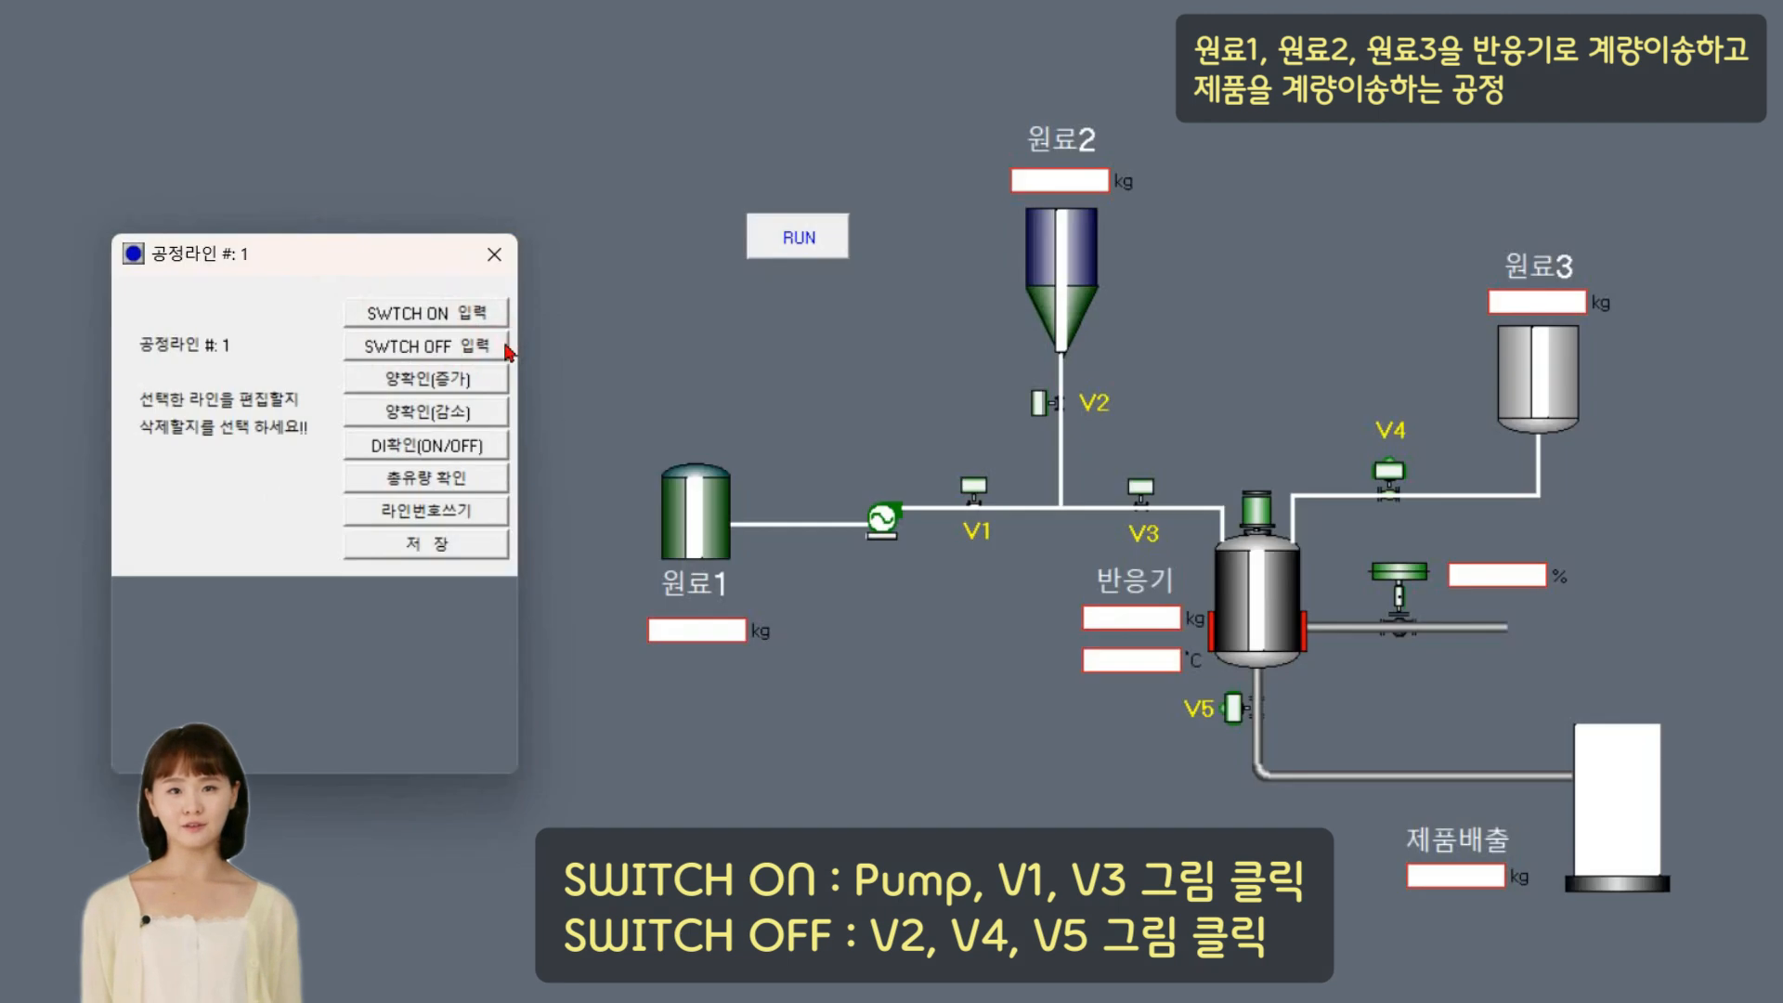
click(451, 311)
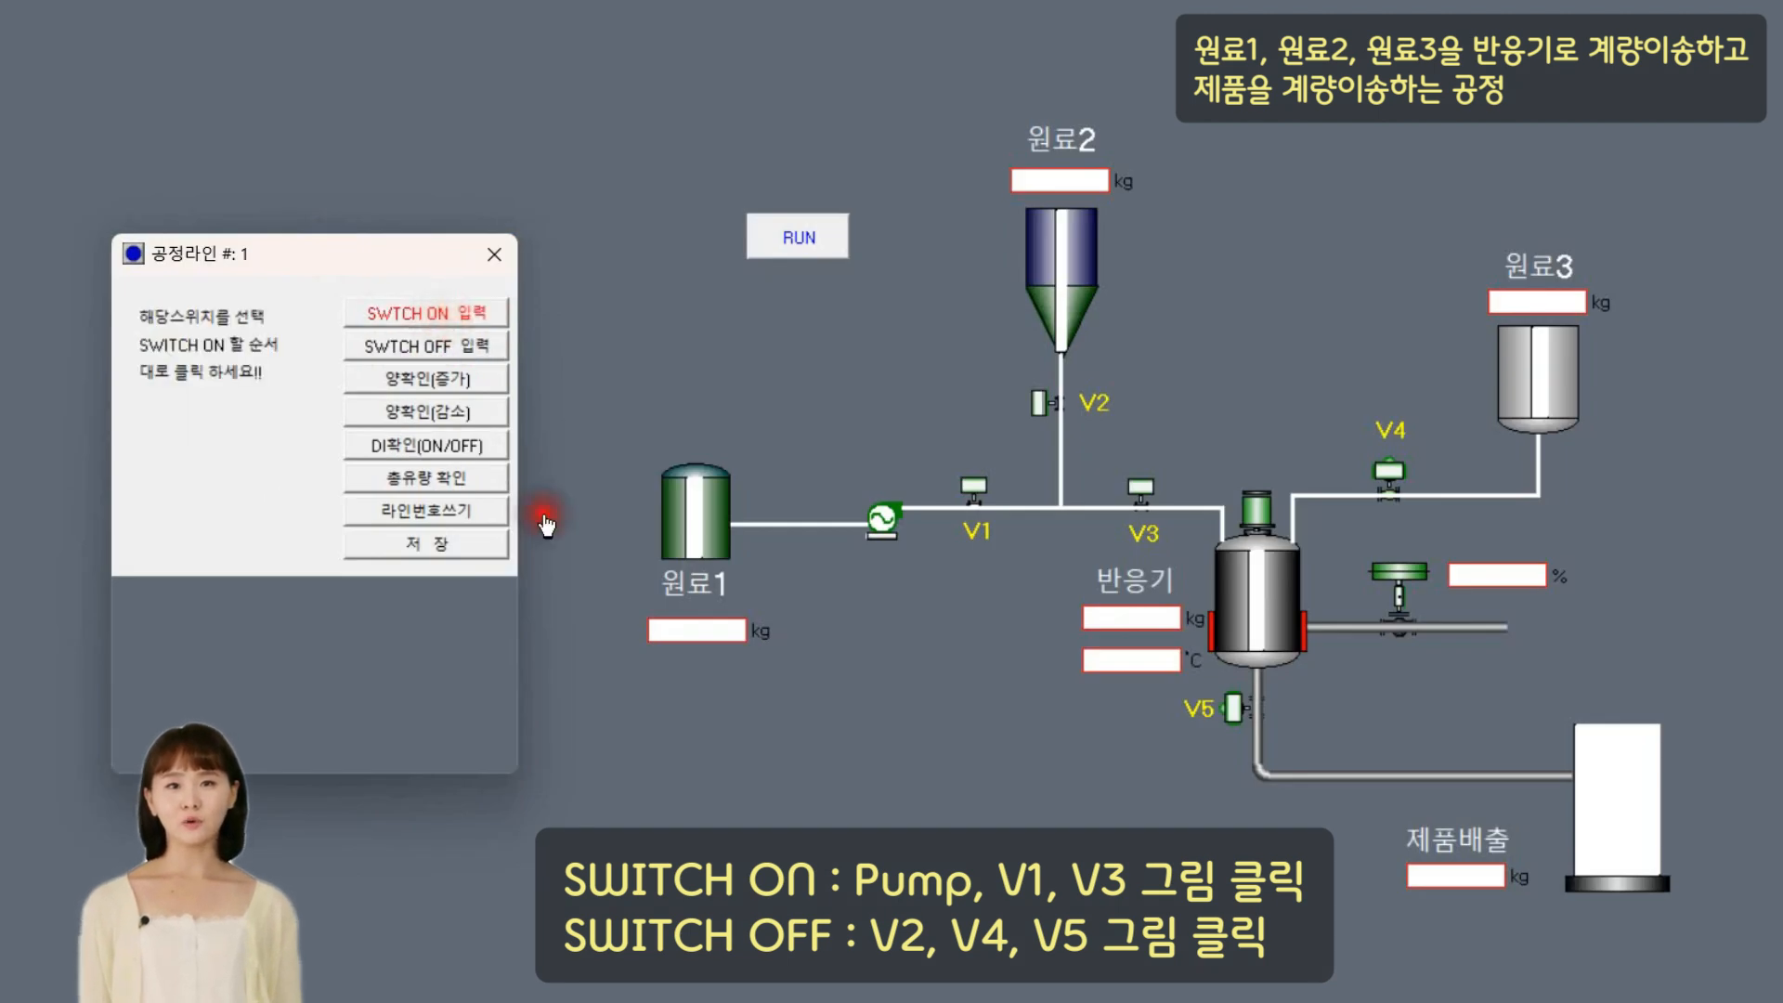
click(892, 541)
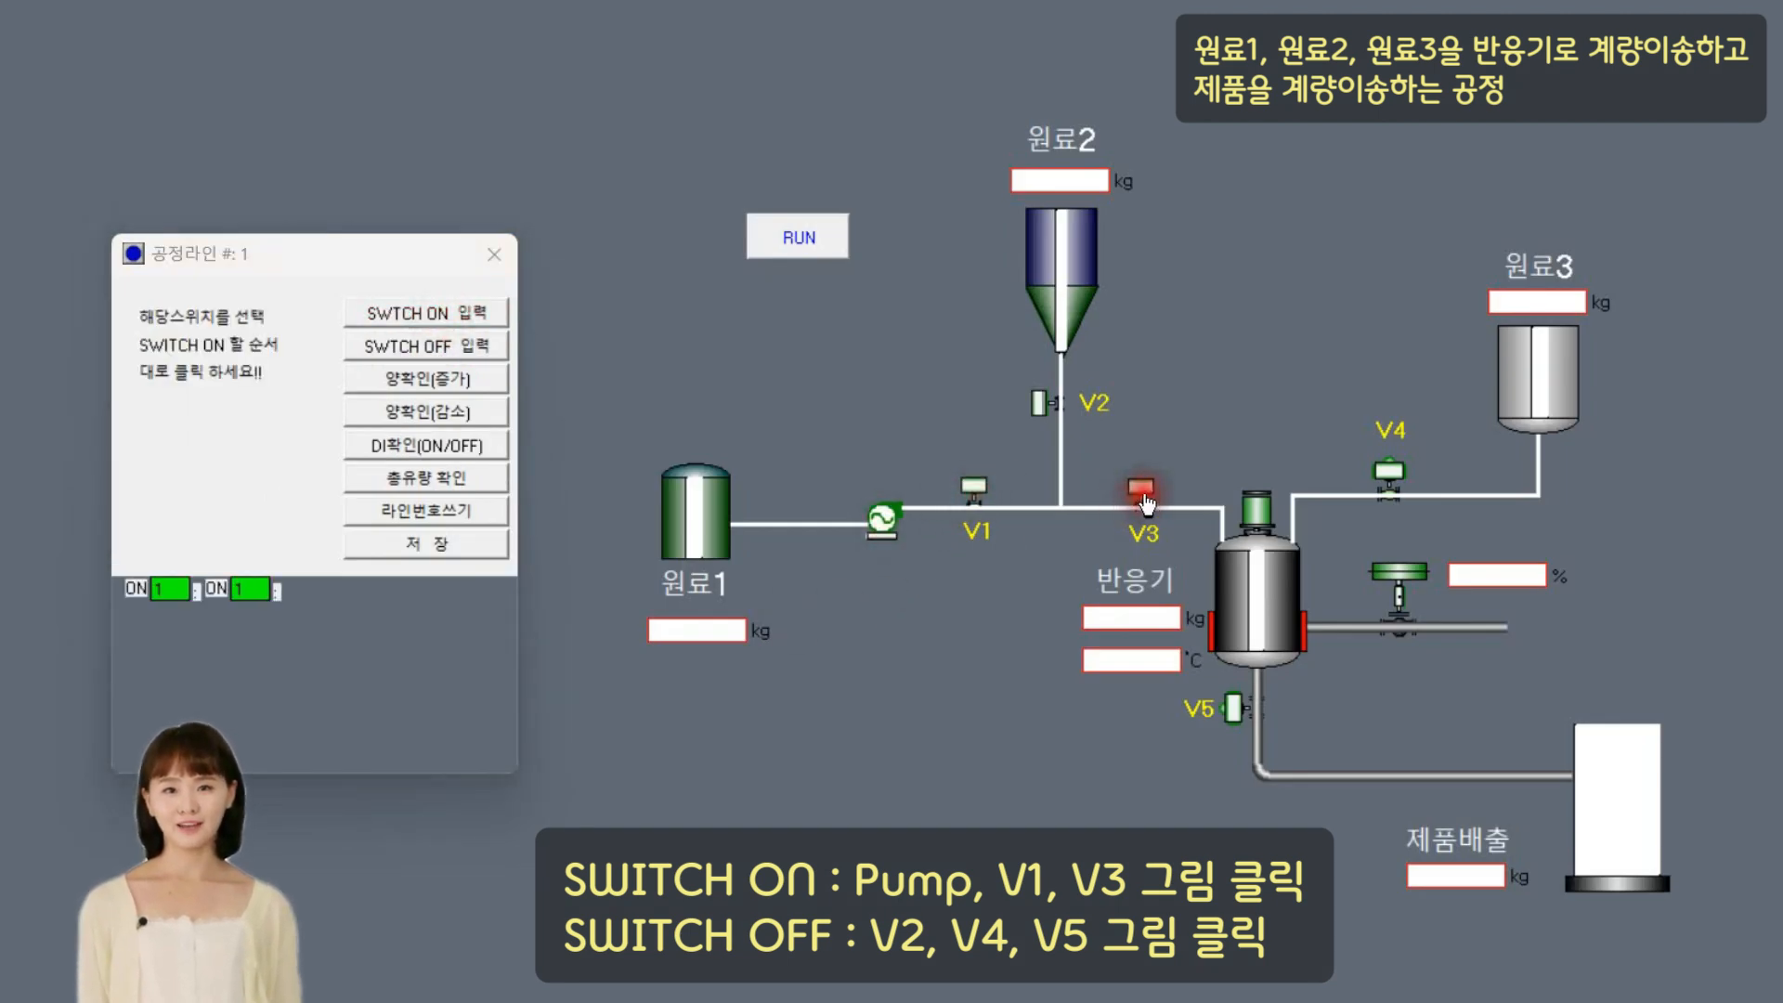
Step: Register V2, V4 and V5 as line 1's SWITCH OFF devices and the 반응기 weight gauge as its increasing amount check
click(459, 346)
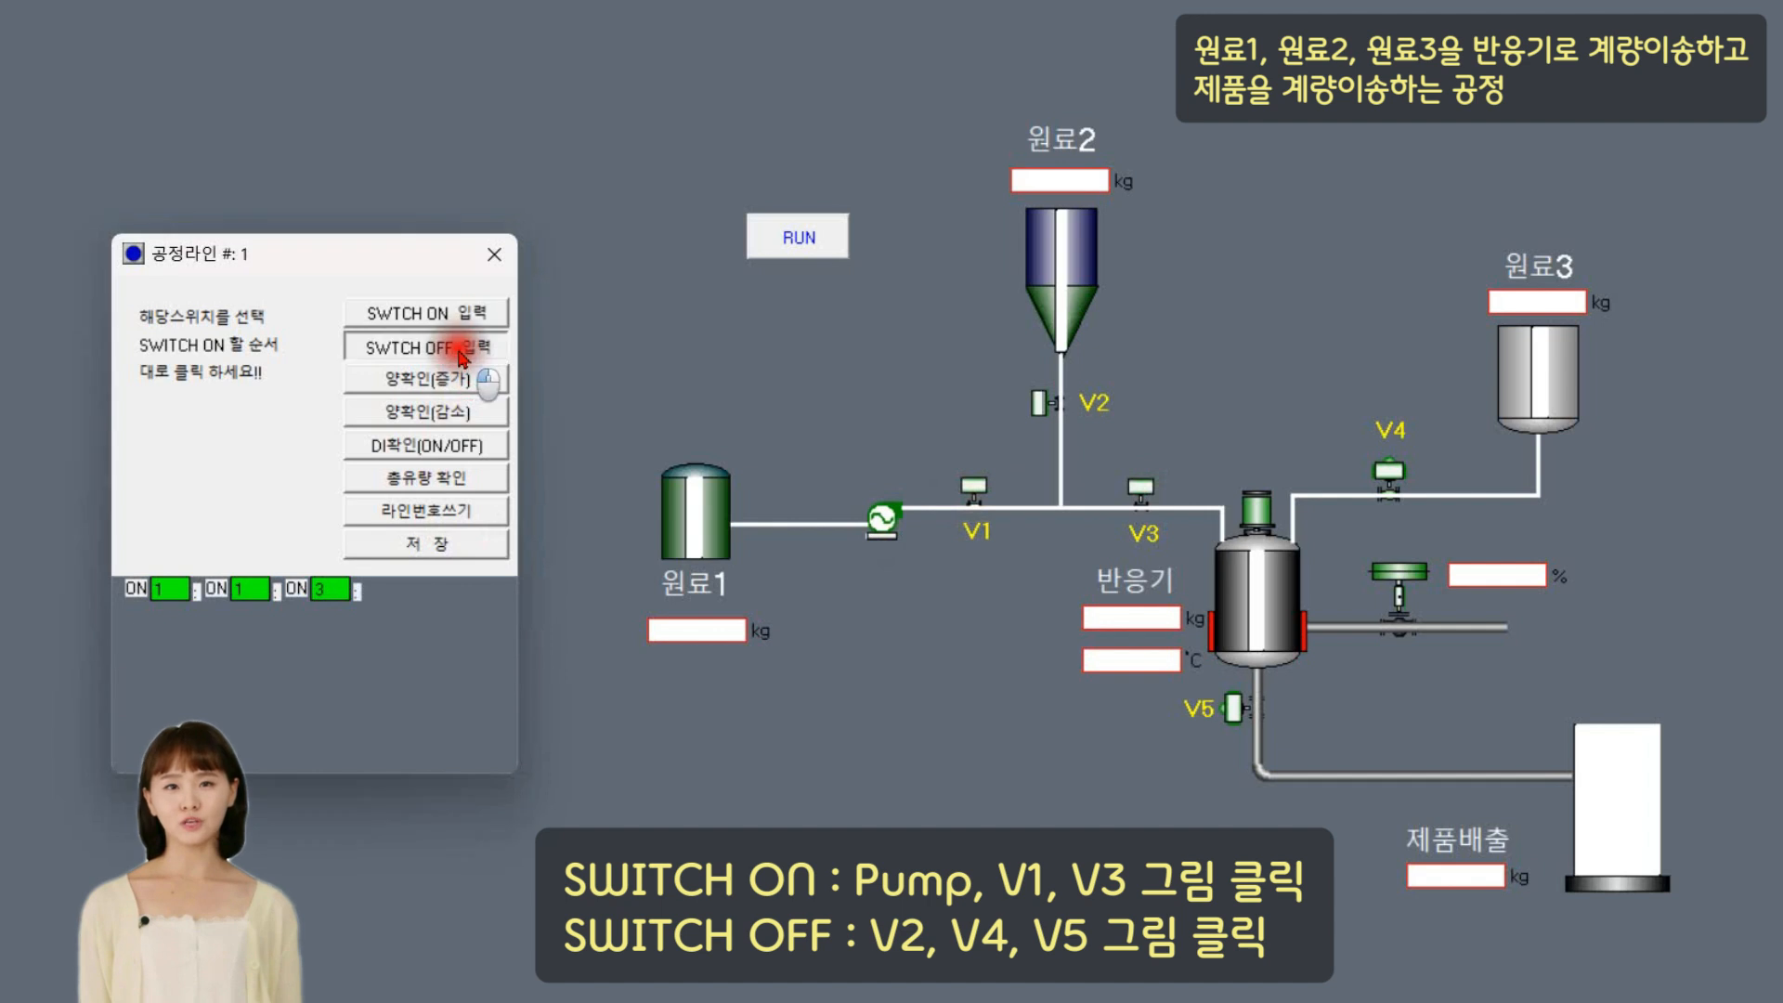
click(1040, 401)
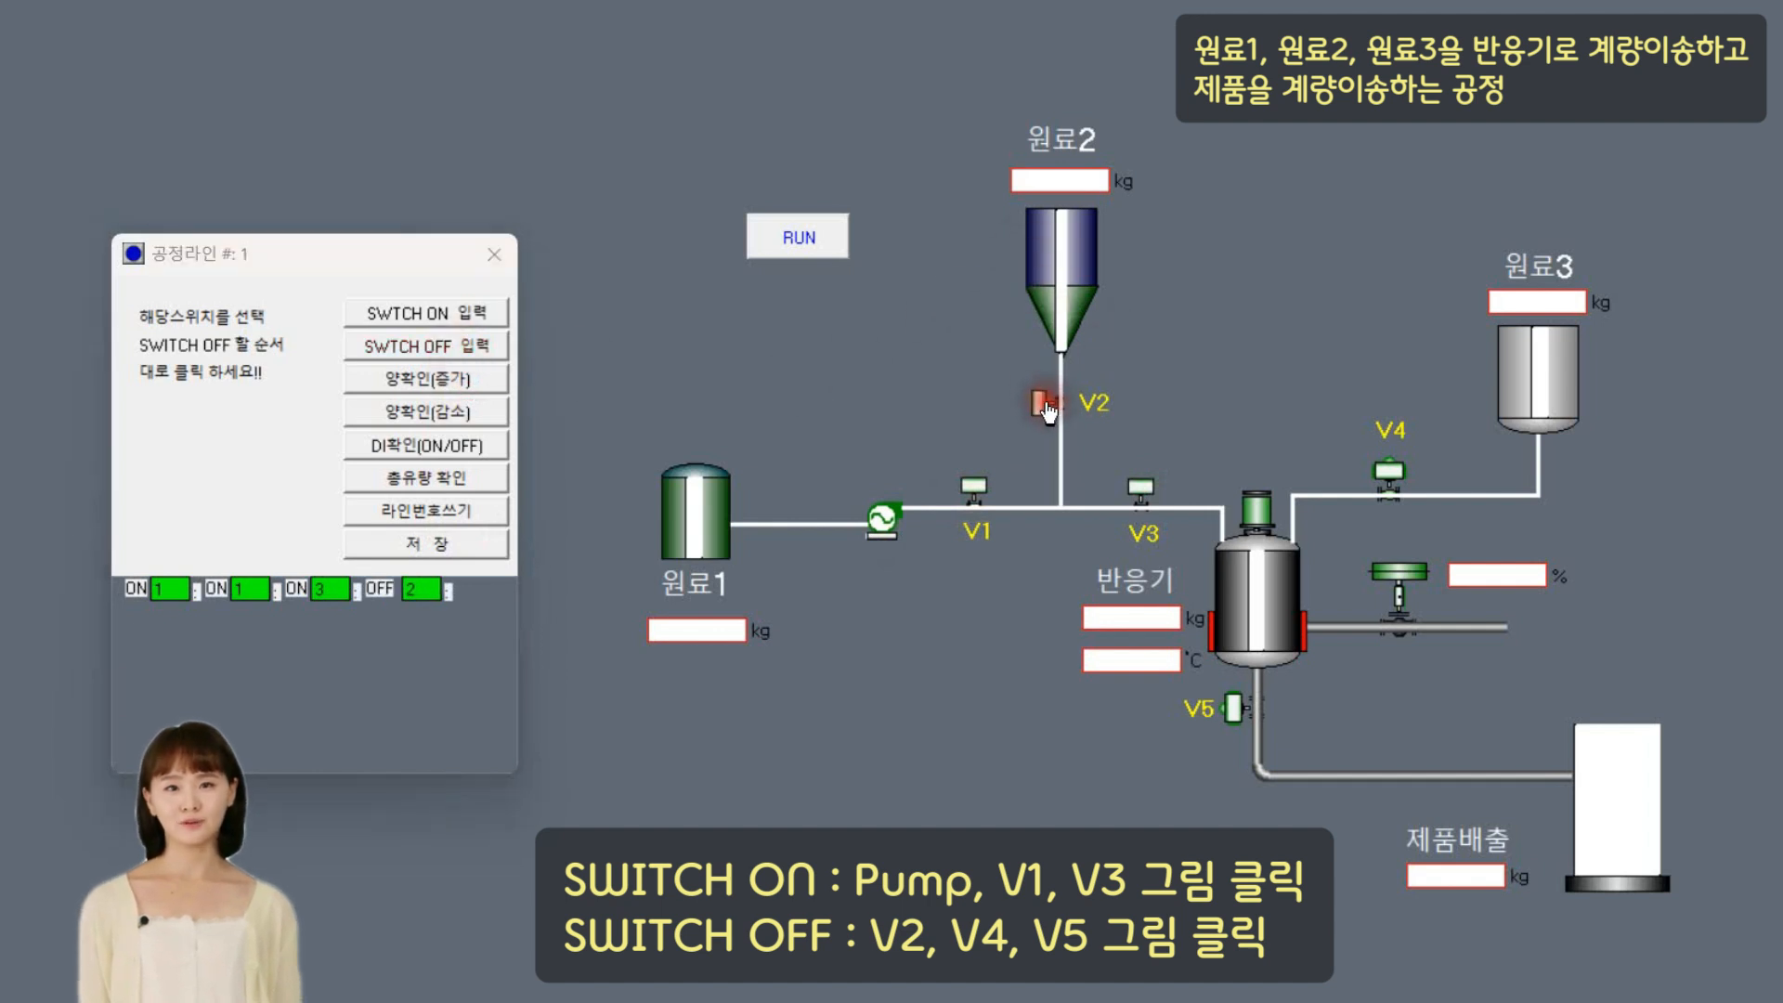
click(1393, 478)
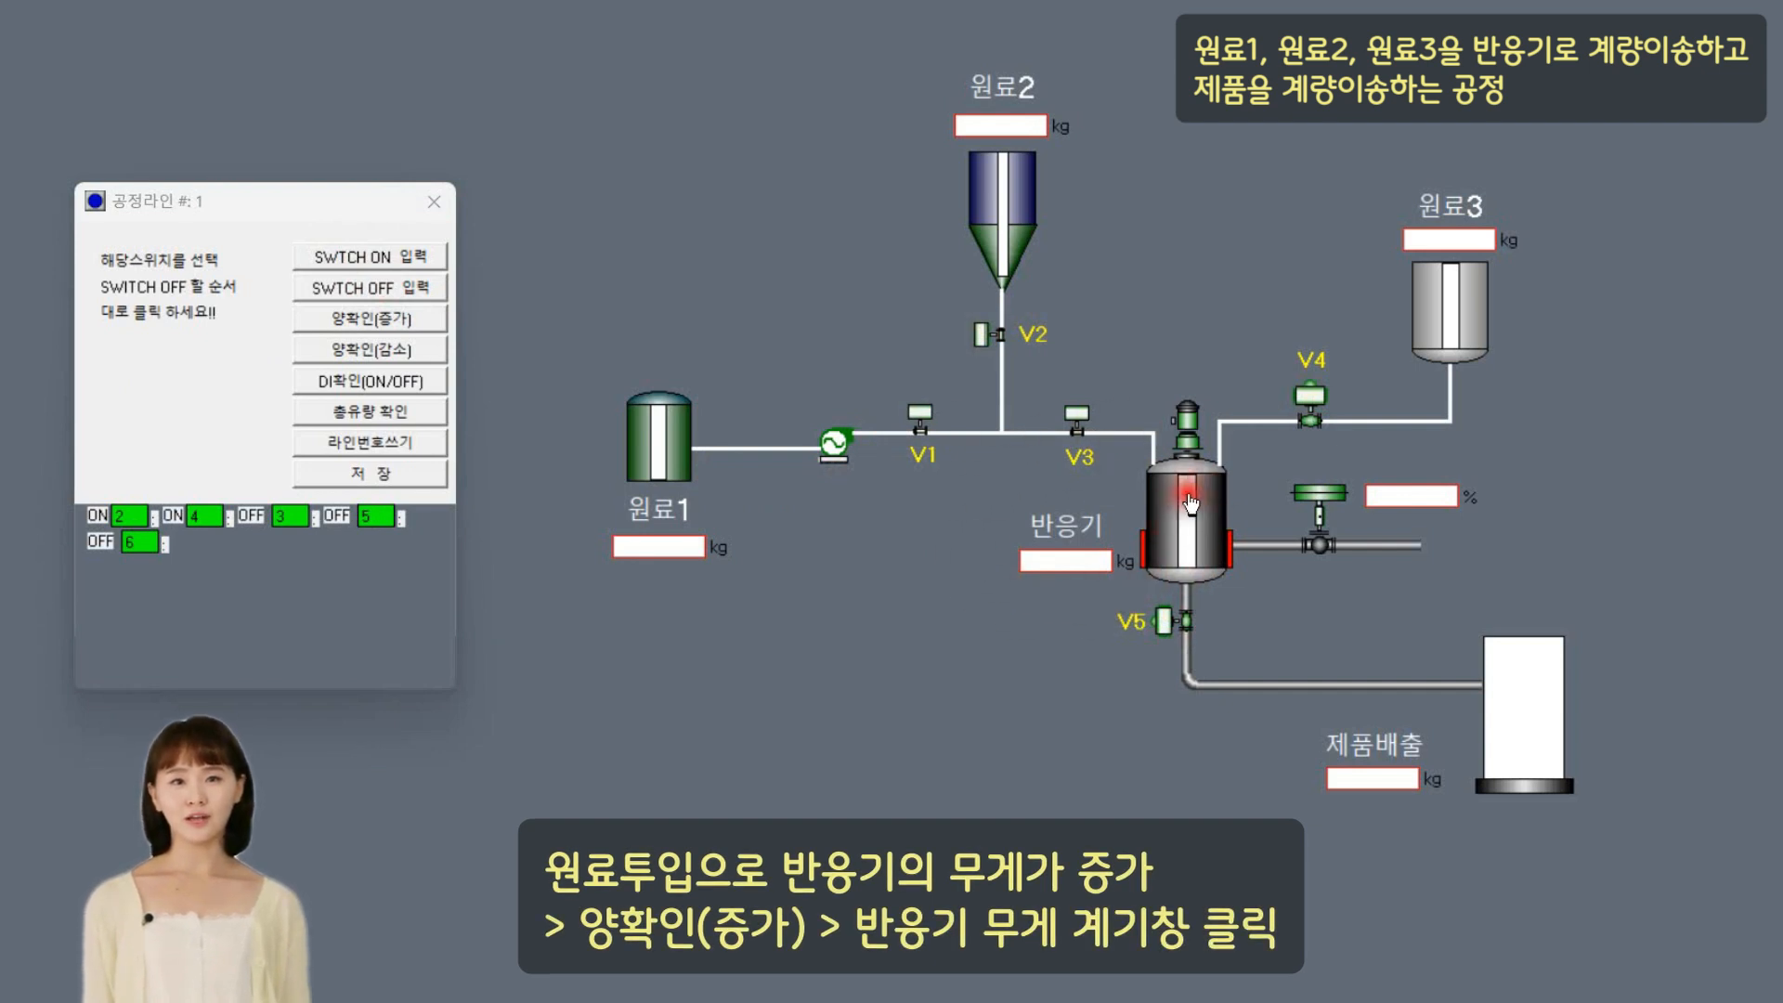
click(436, 318)
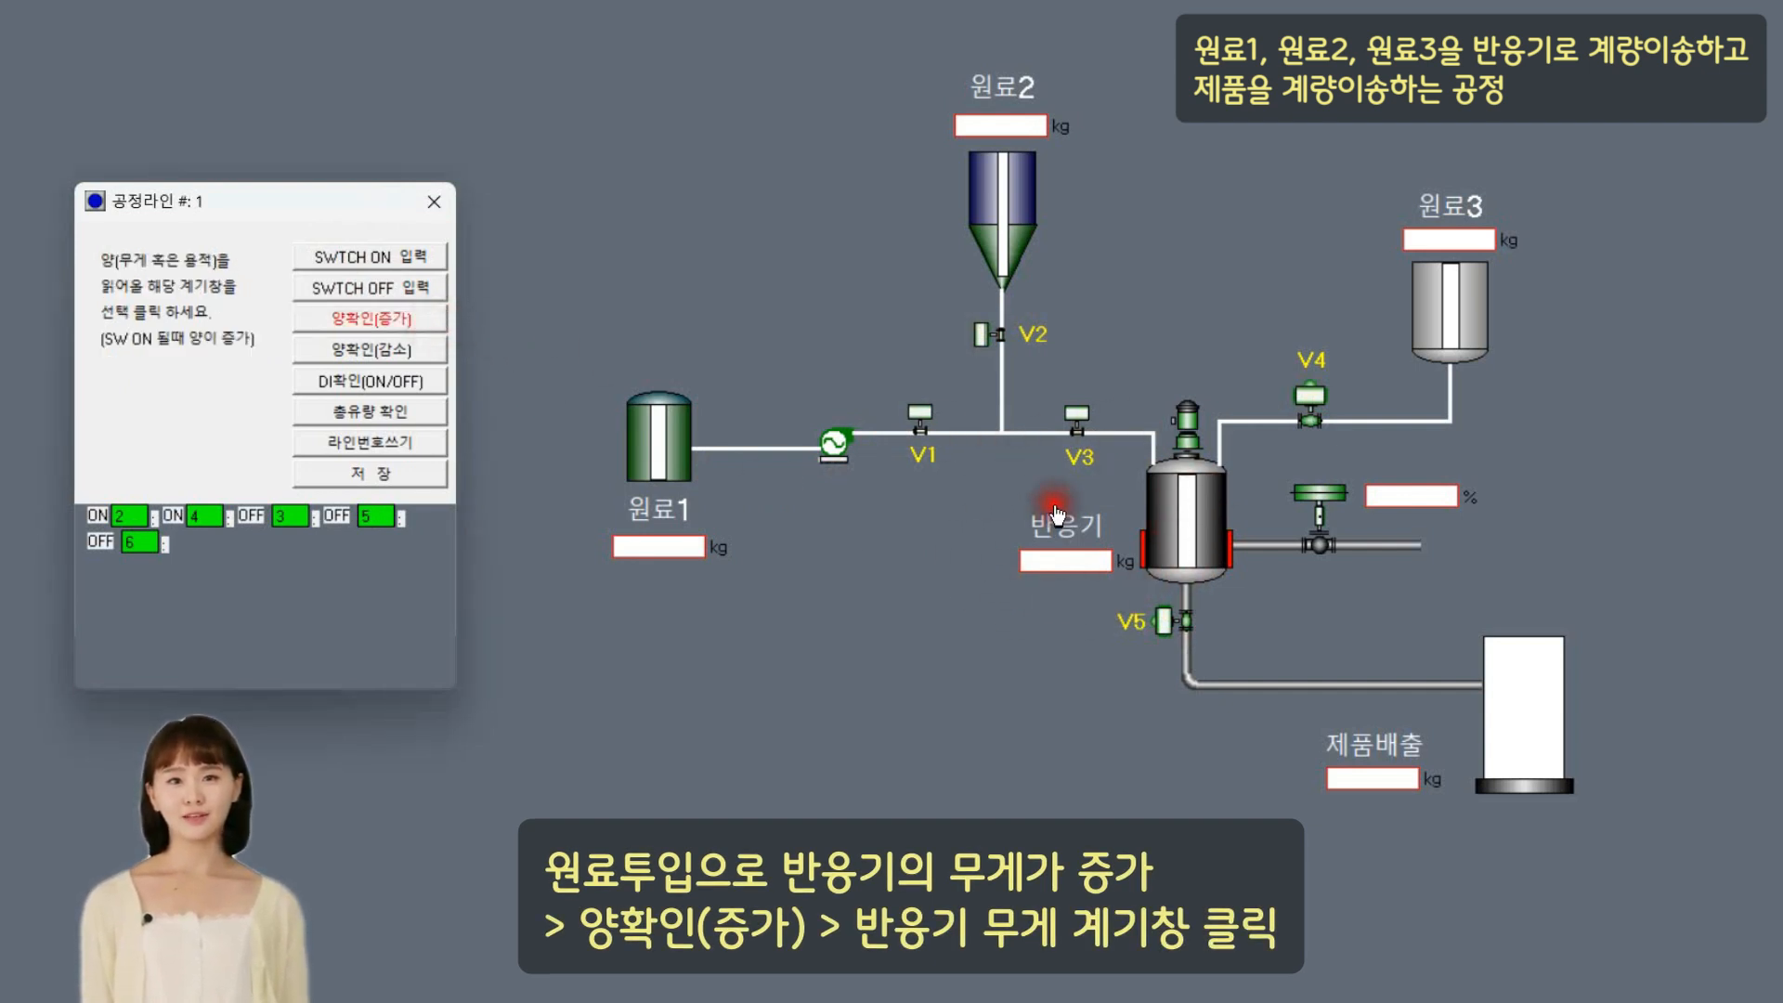
click(1075, 559)
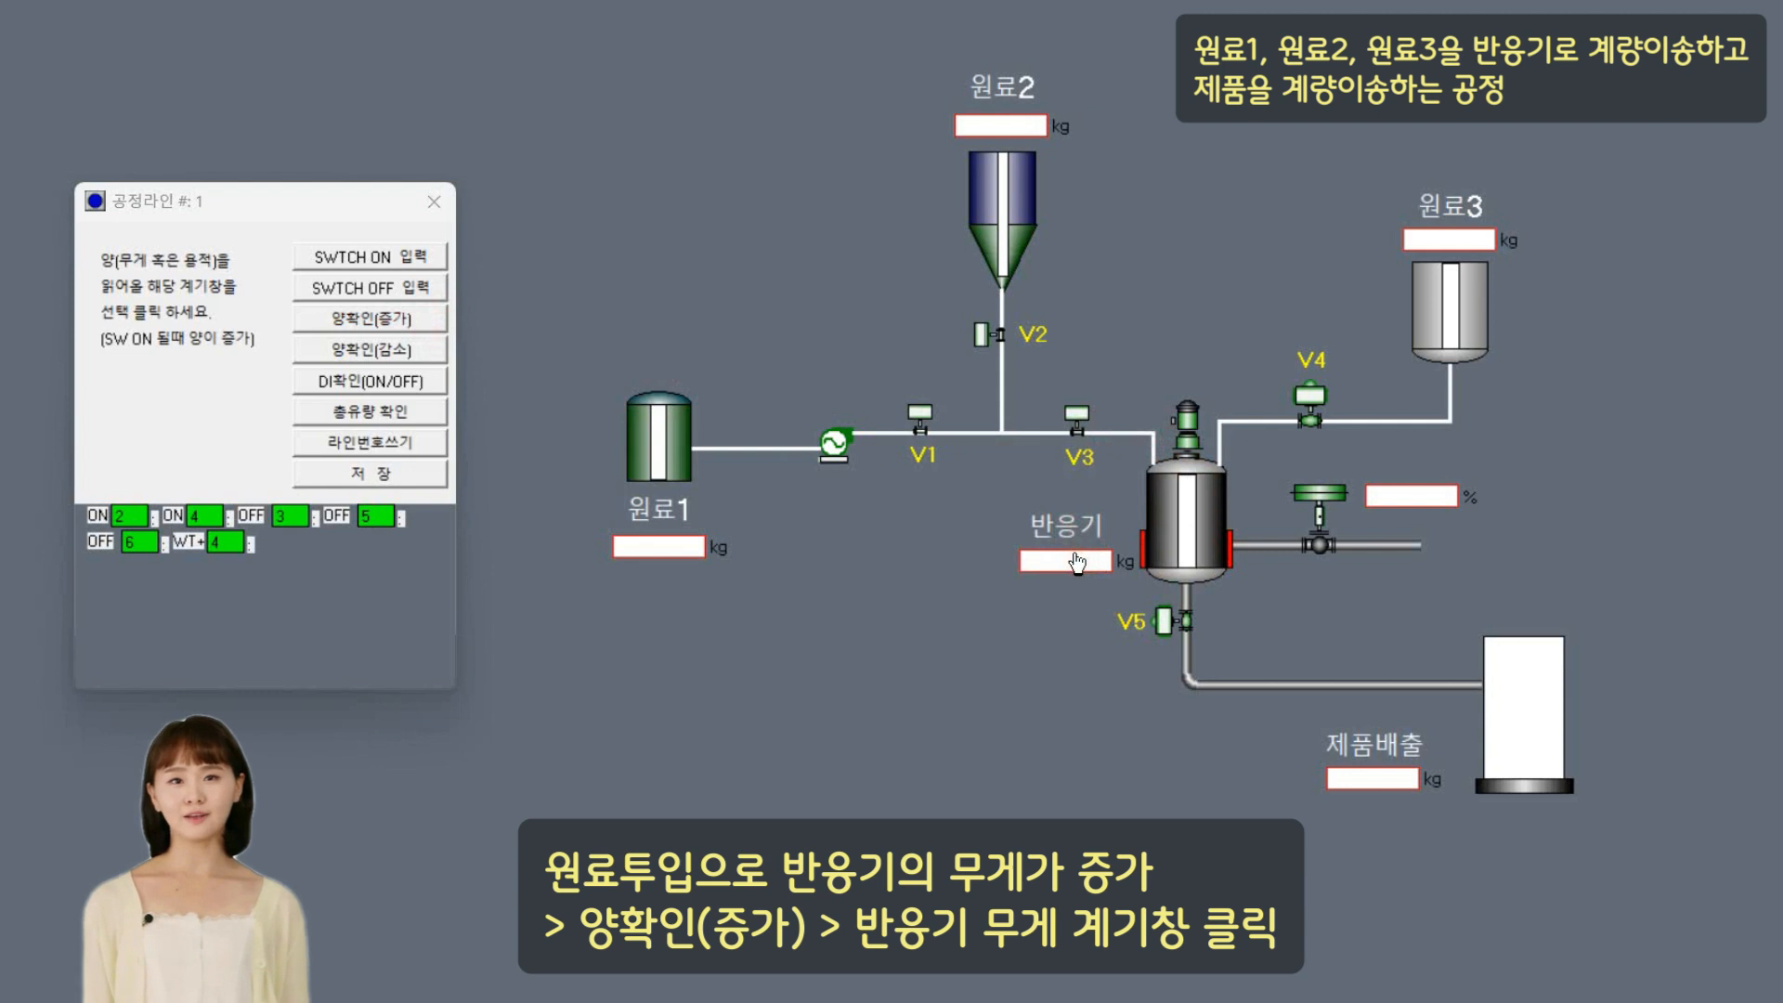
Step: Place the line number of process line 1 beside the 원료1 label and save the line
click(395, 444)
click(713, 511)
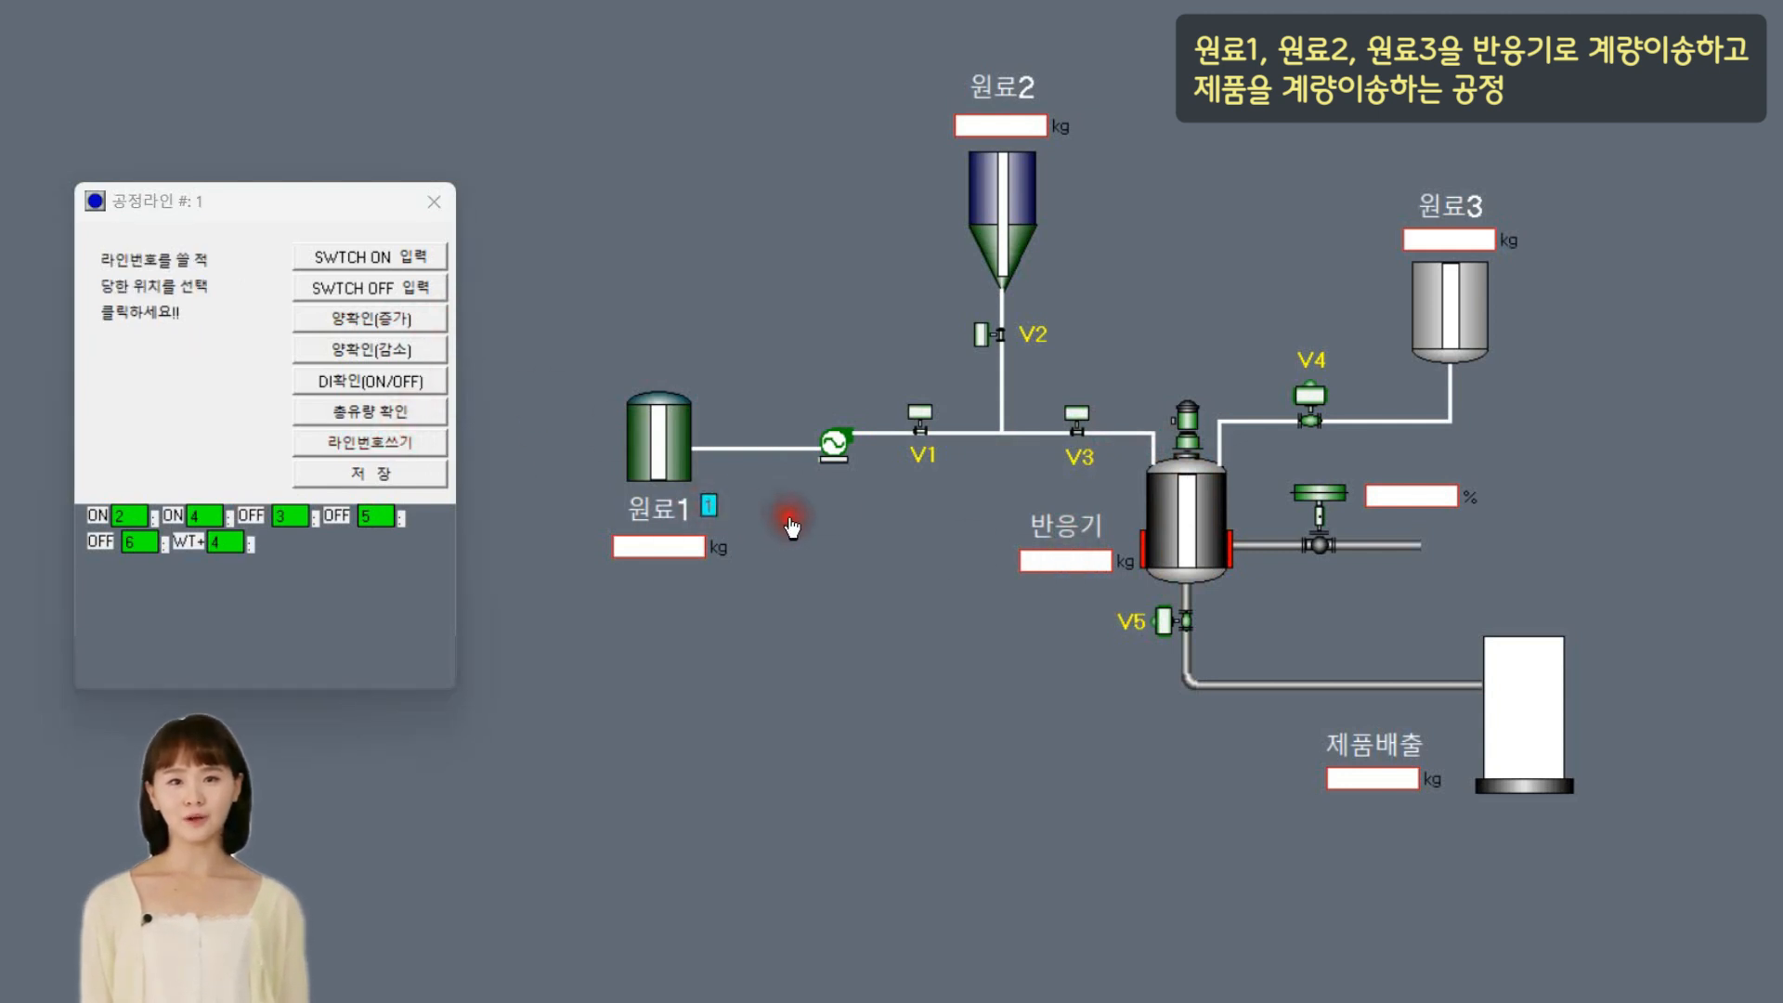
click(382, 474)
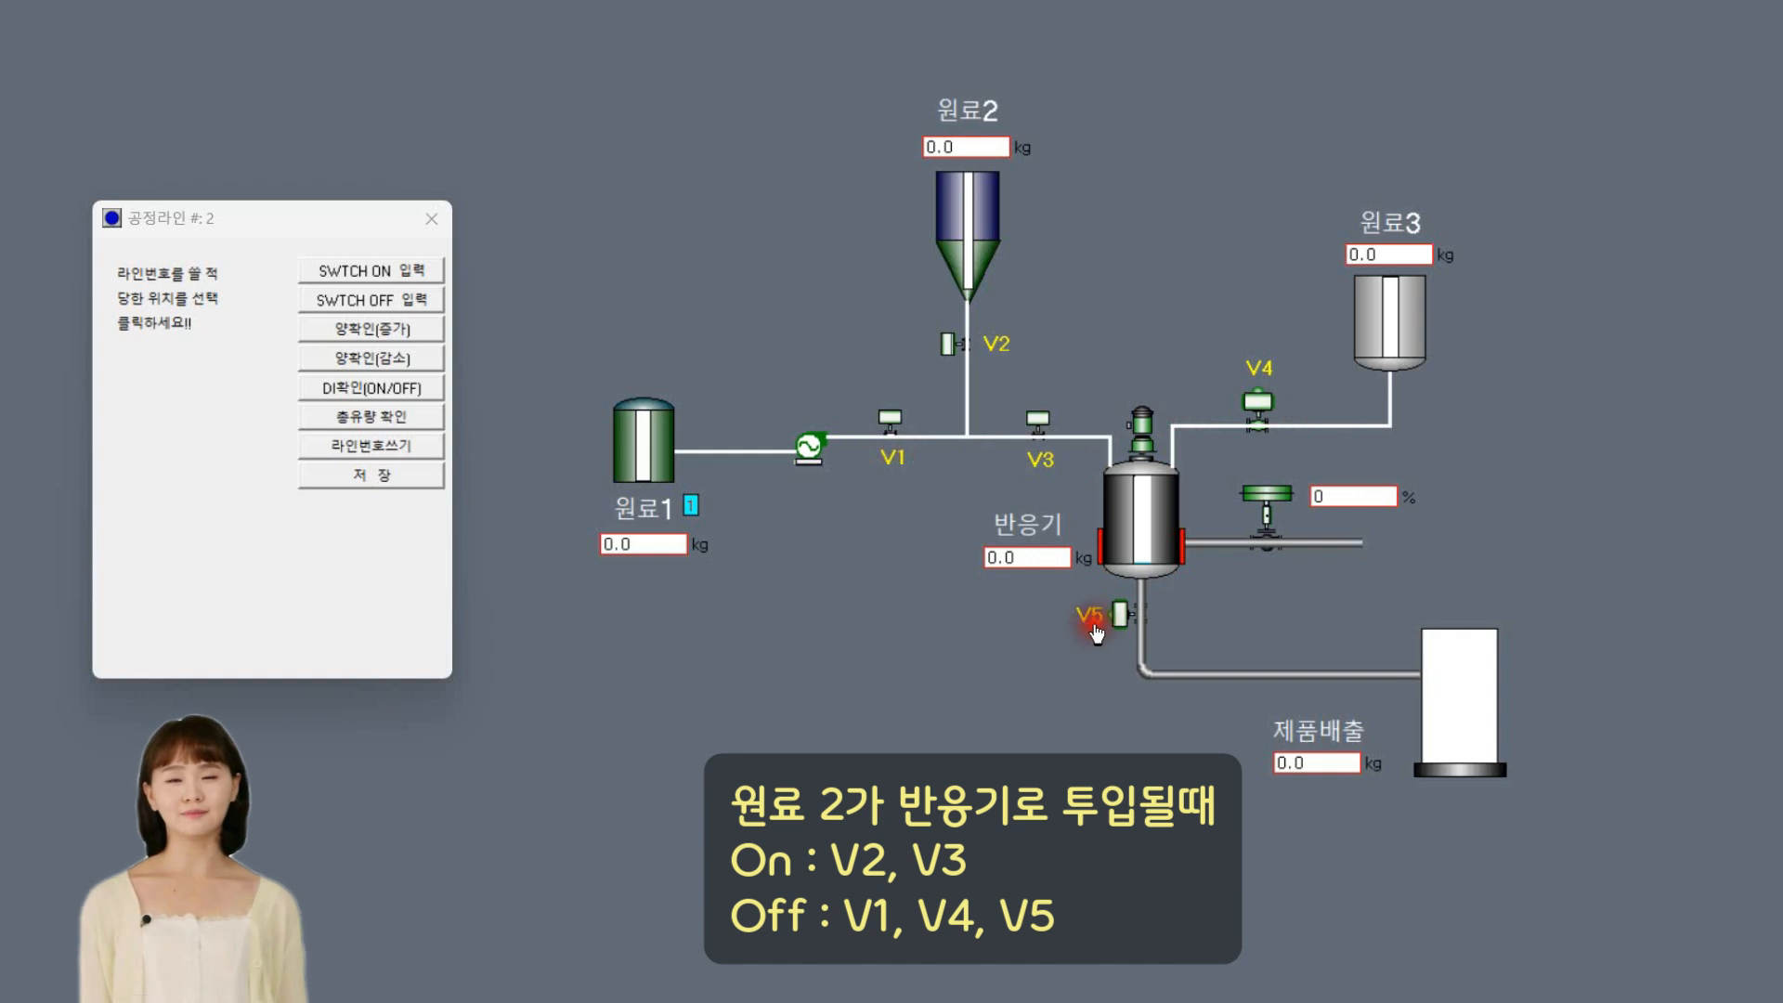
Step: For process line 2, register V2 and V3 as SWITCH ON devices and V1, V4 and V5 as SWITCH OFF devices
click(377, 270)
click(947, 351)
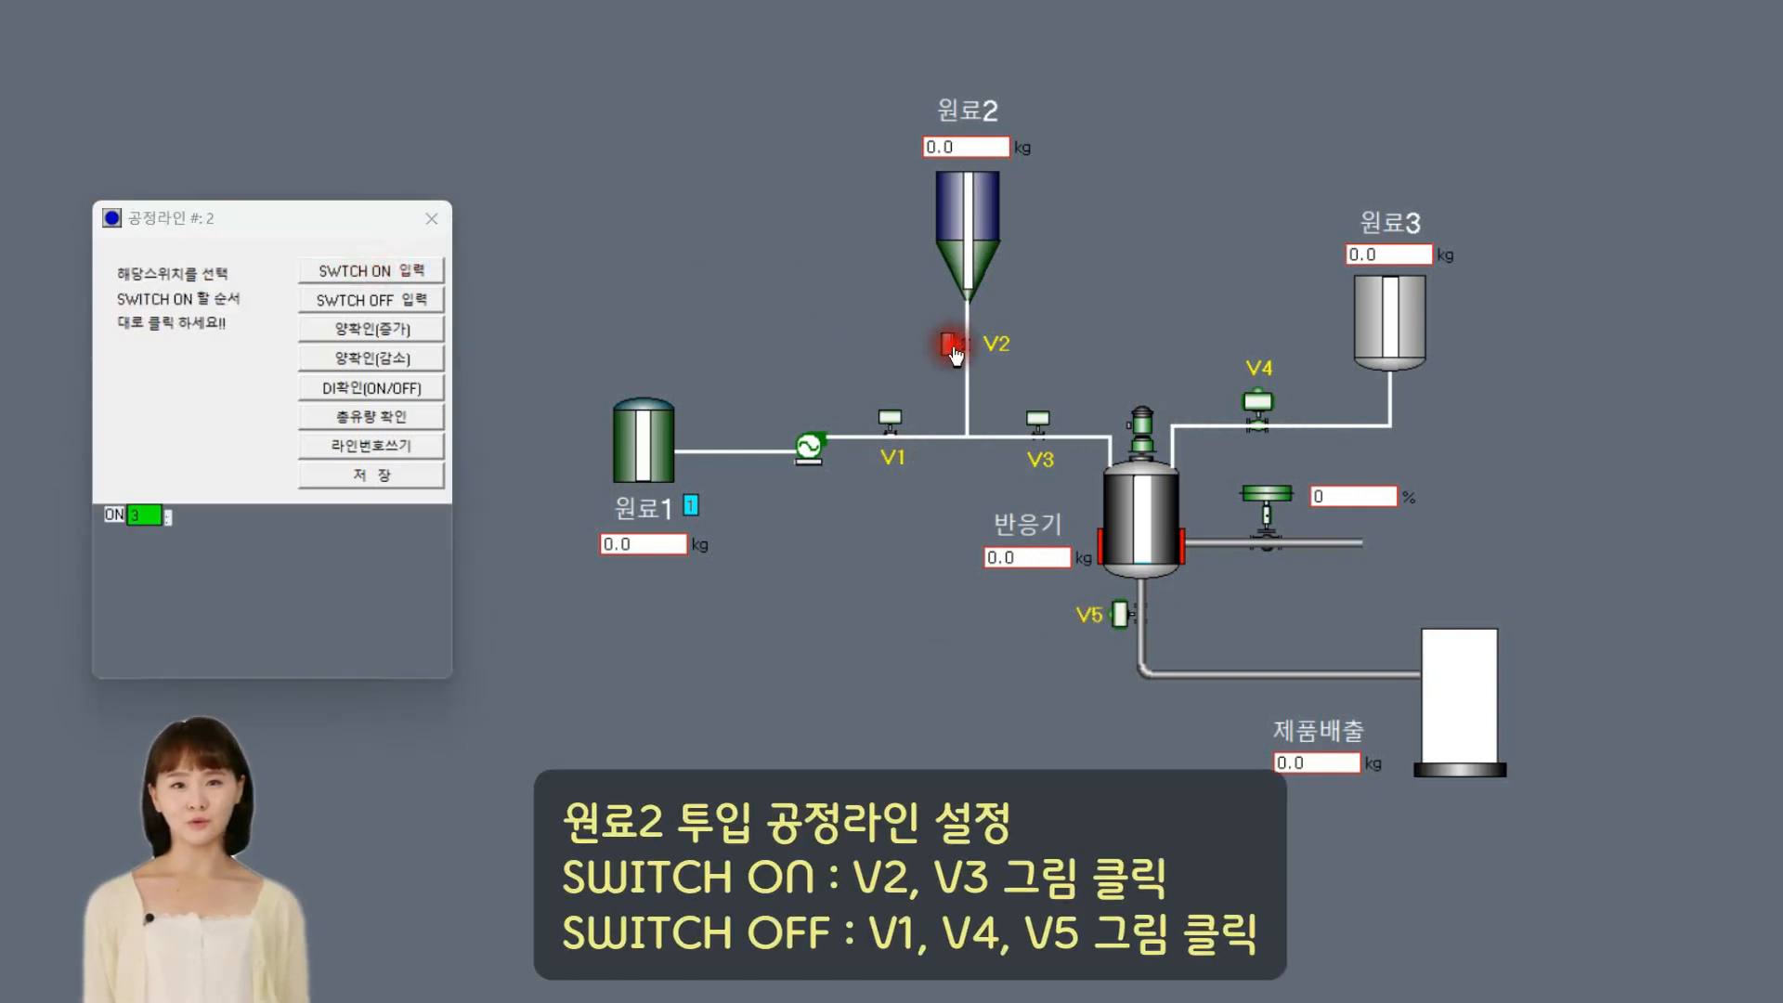
click(372, 299)
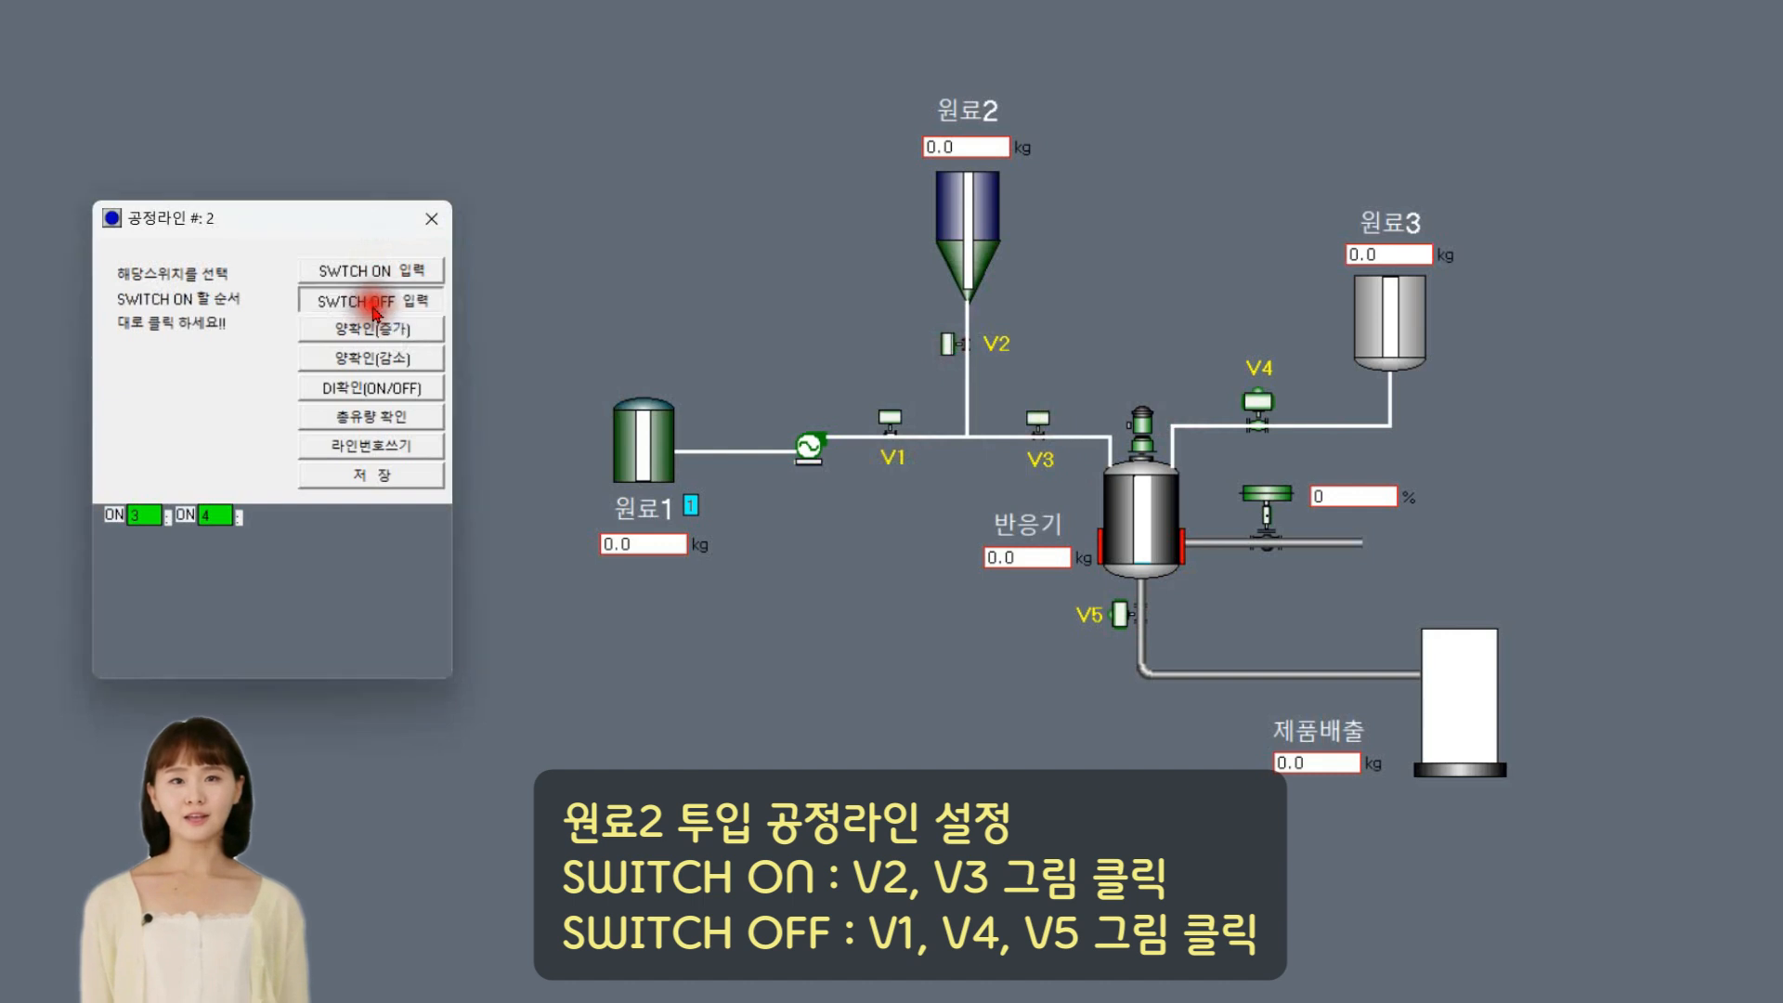
click(908, 423)
click(1265, 405)
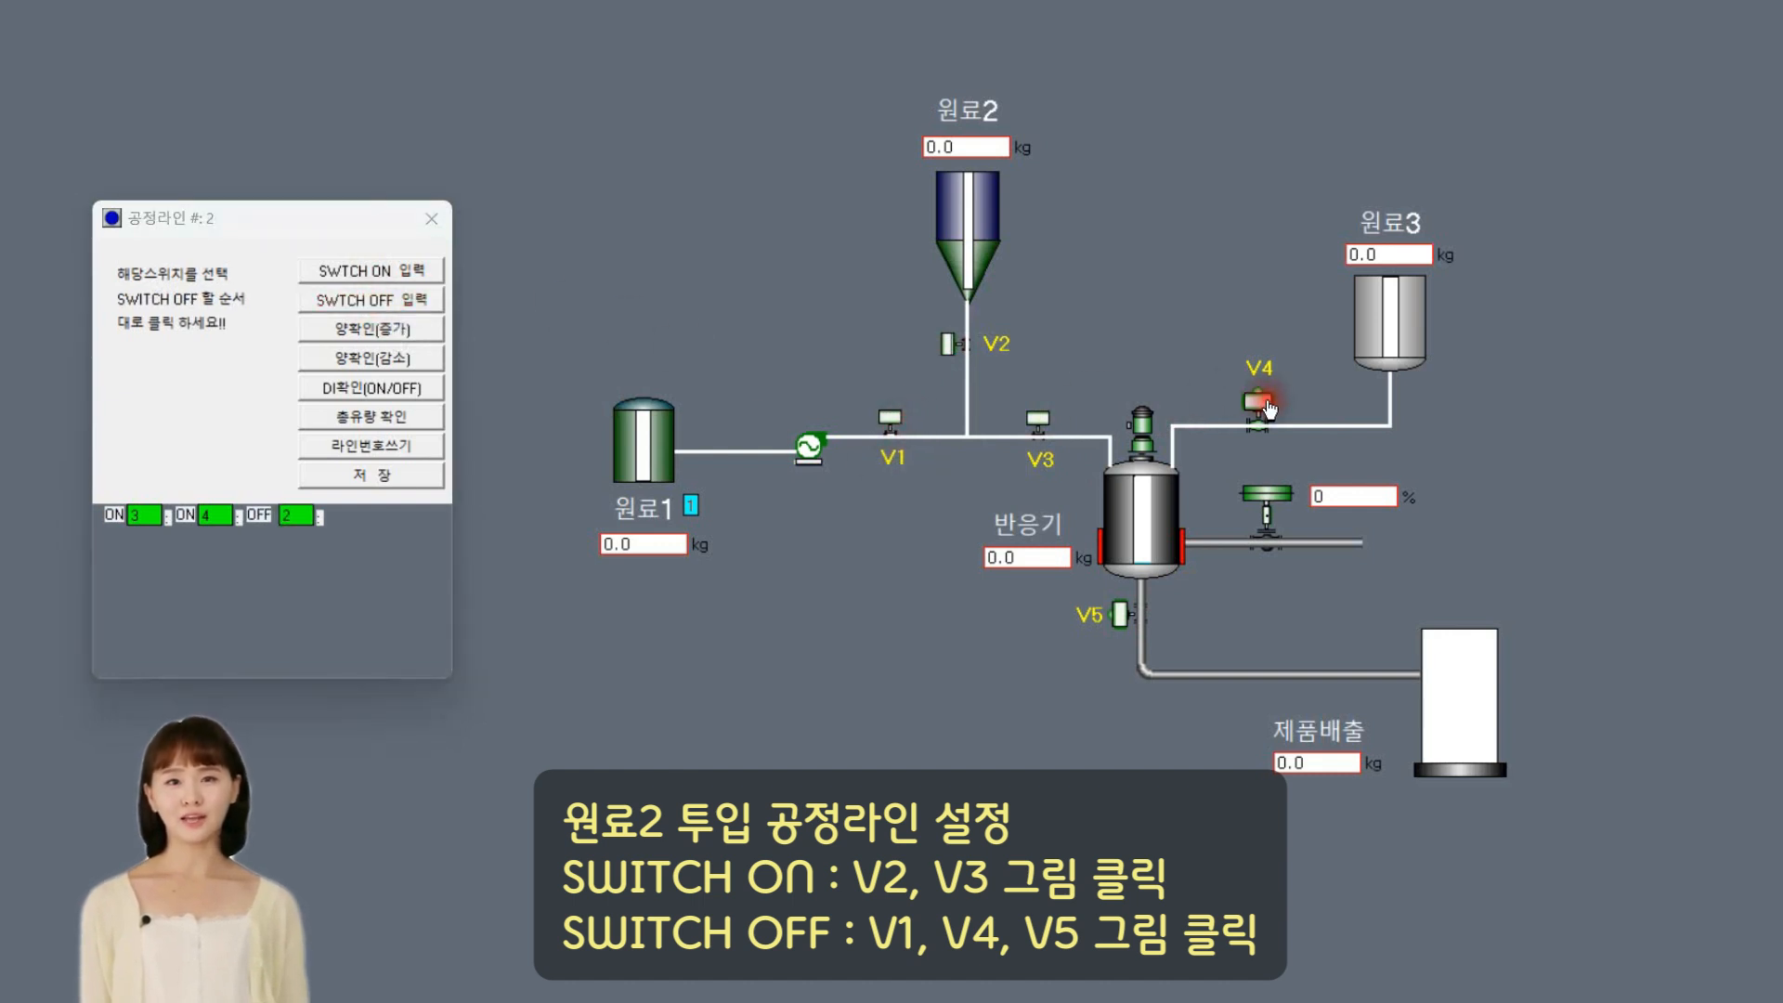
click(1120, 617)
Step: Use the 반응기 weight gauge as line 2's increasing amount check and save the line with its number placed beside 원료2
click(376, 330)
click(989, 567)
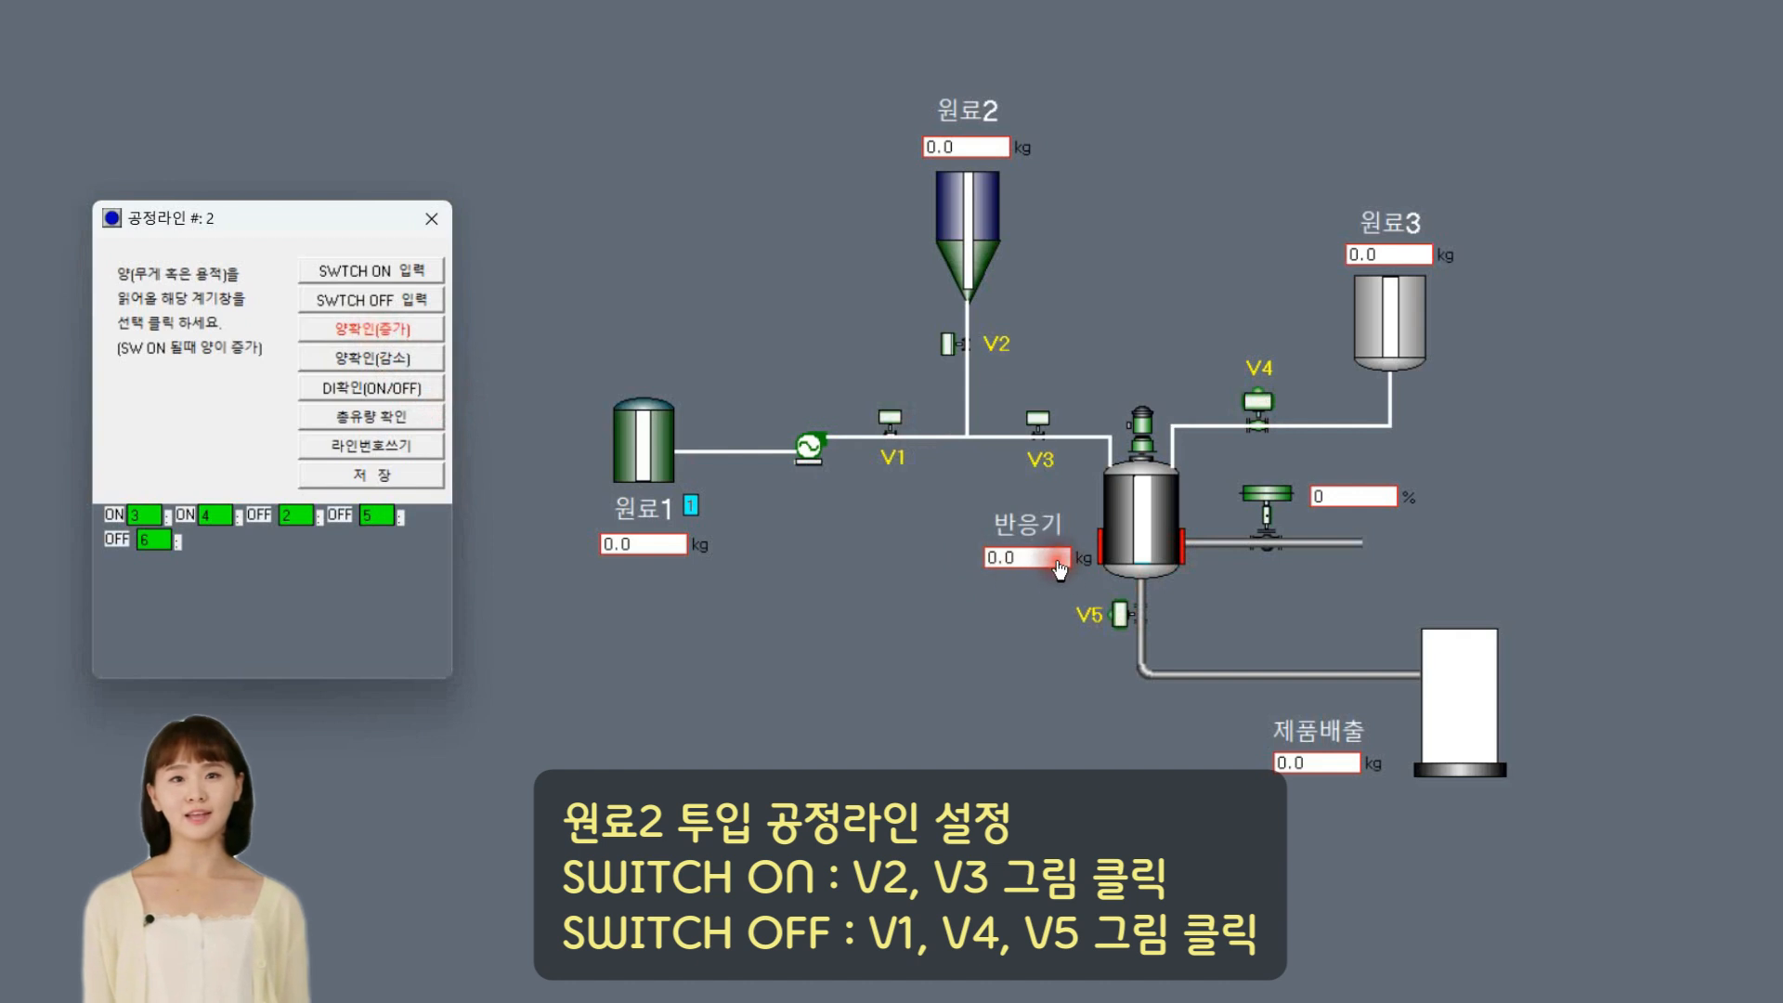
click(381, 448)
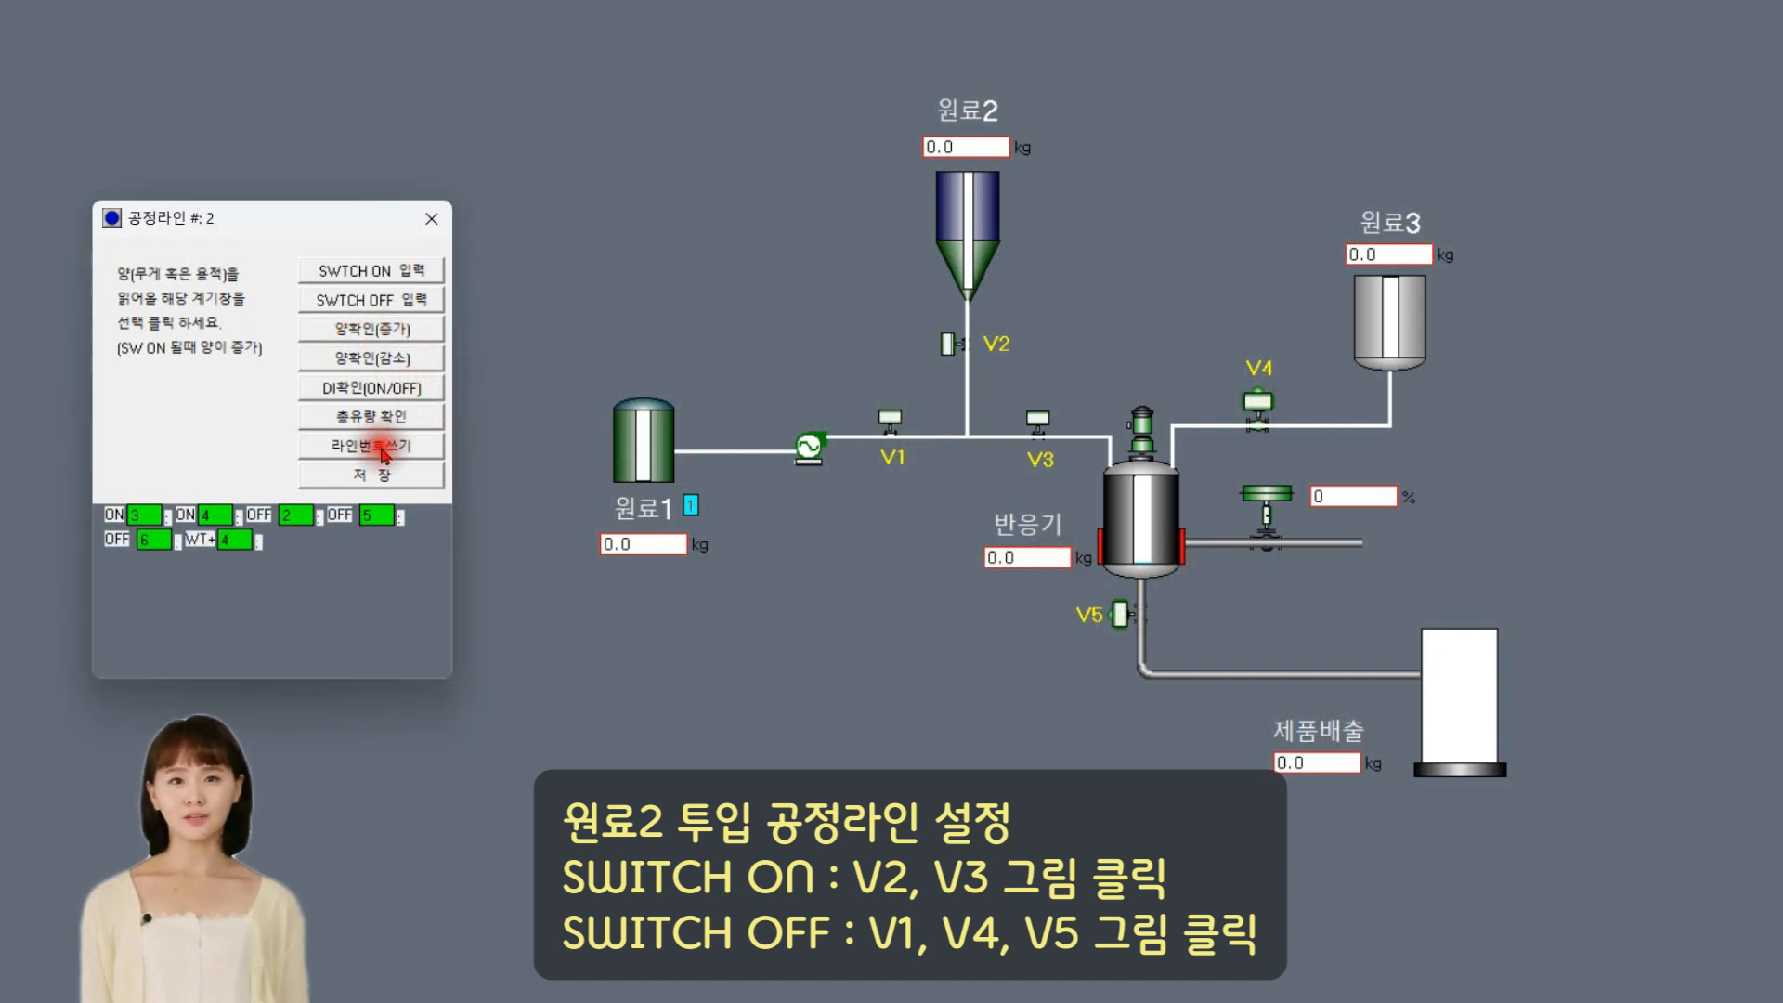
click(1015, 109)
click(442, 472)
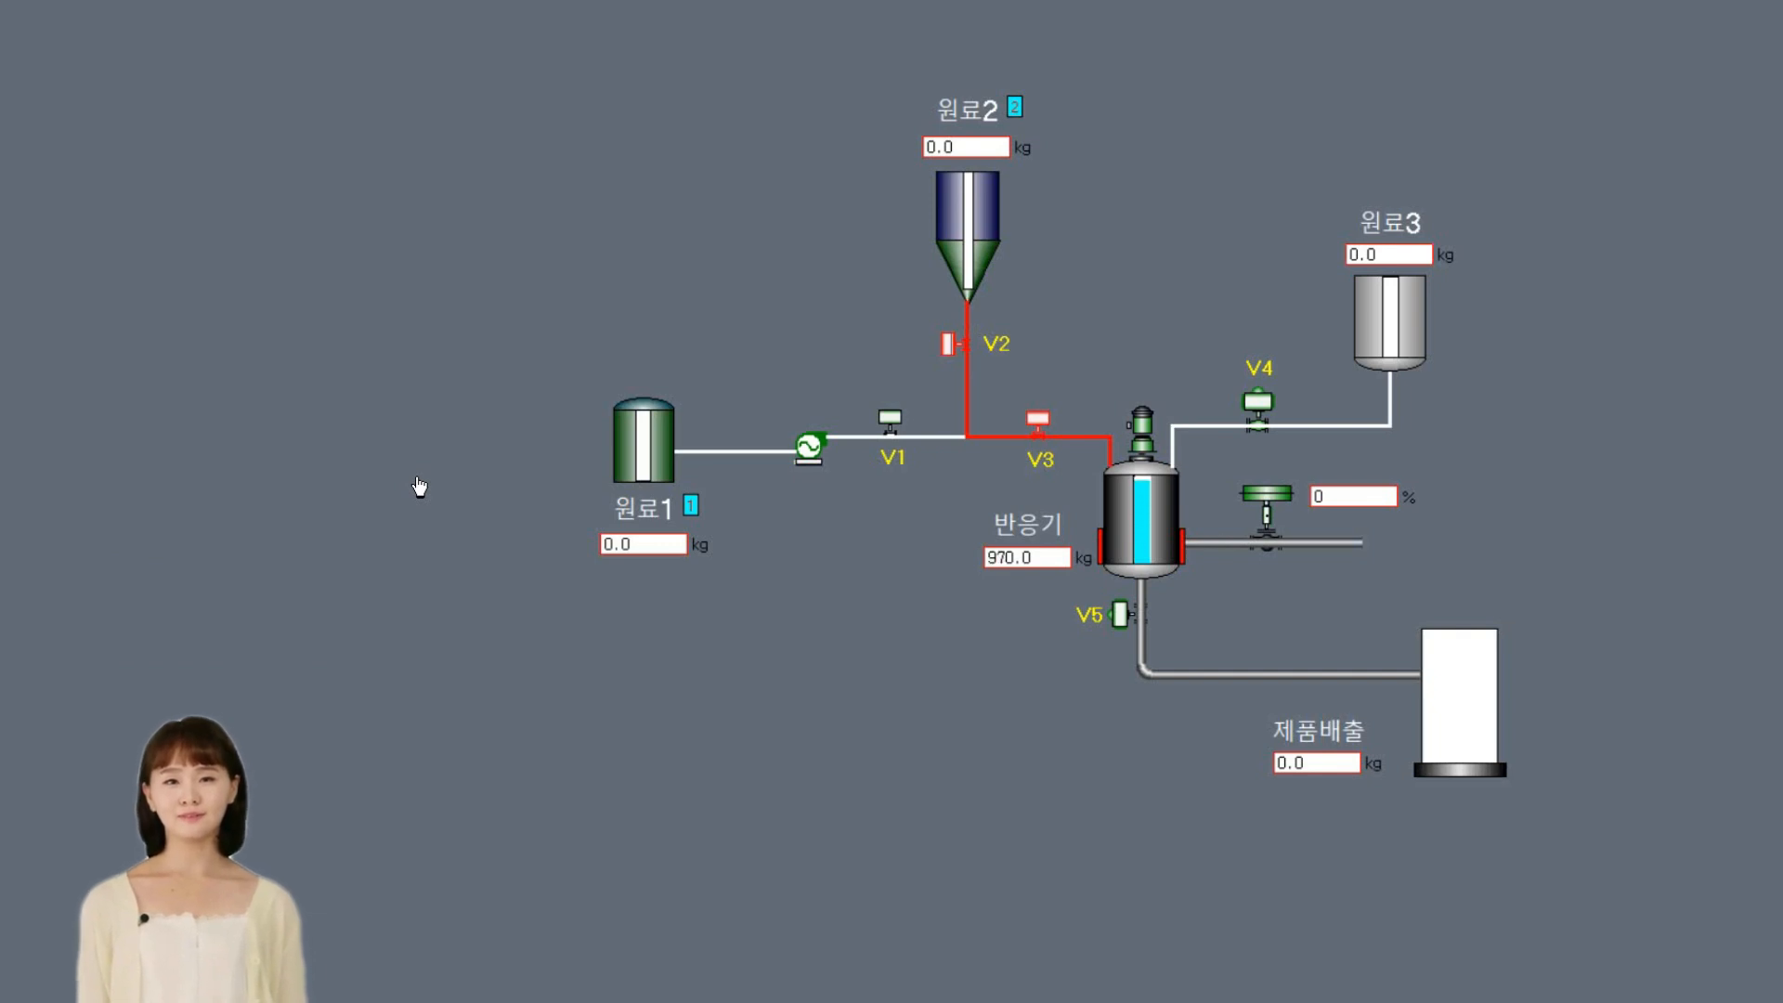
click(420, 487)
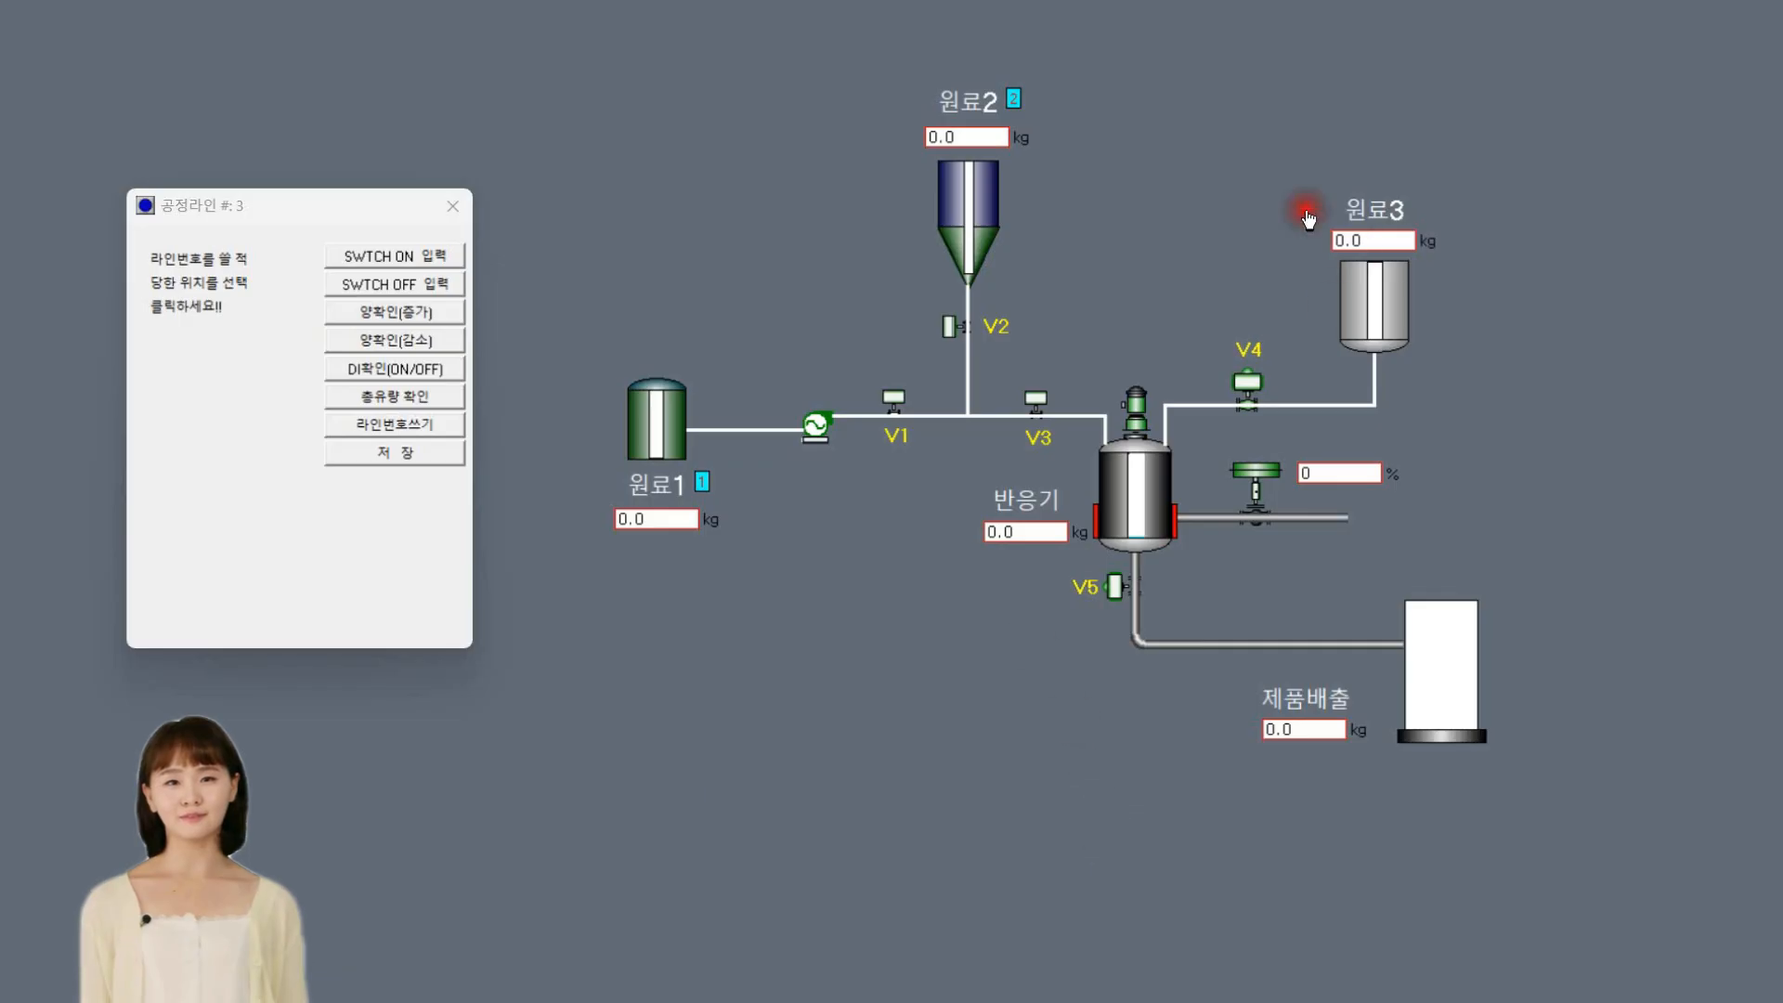
Step: For process line 3, register V4 as the SWITCH ON device and V2, V1, V3 and V5 as SWITCH OFF devices
click(392, 255)
click(1235, 392)
click(395, 283)
click(950, 325)
click(893, 397)
click(1036, 398)
click(1115, 586)
Step: Use the 반응기 weight gauge as line 3's increasing amount check and save the line with its number placed beside 원료3
click(395, 312)
click(1036, 532)
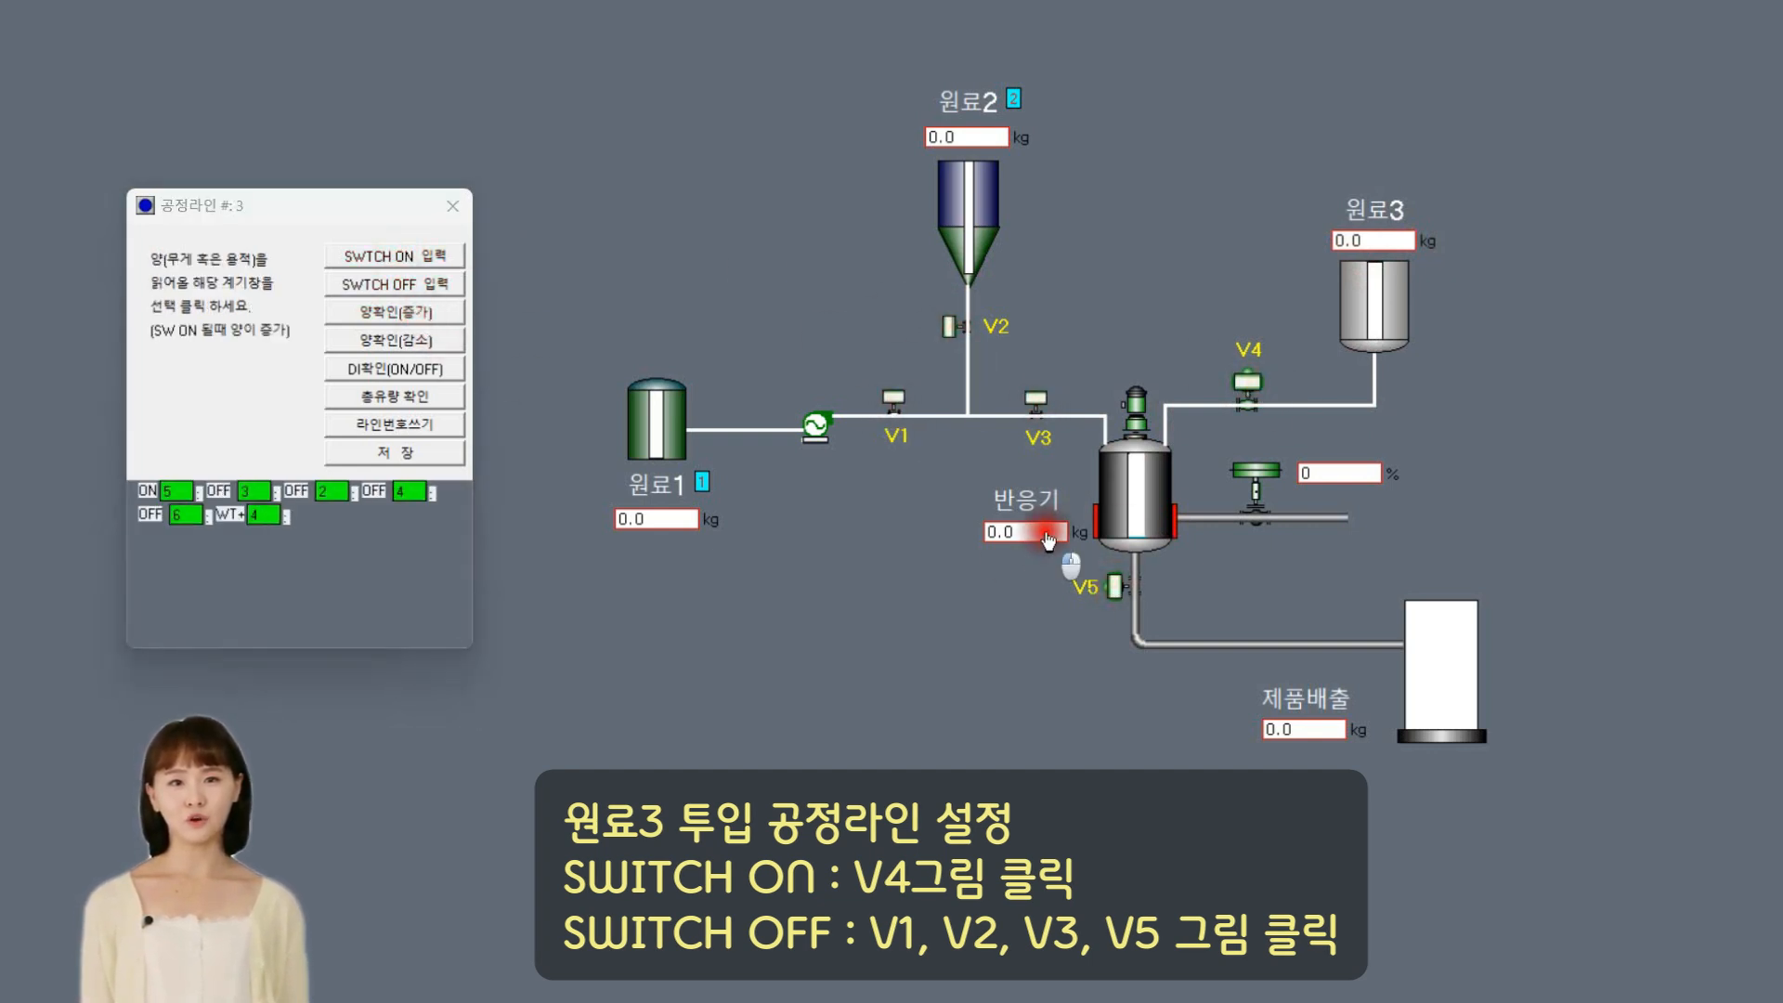
click(419, 426)
click(1415, 204)
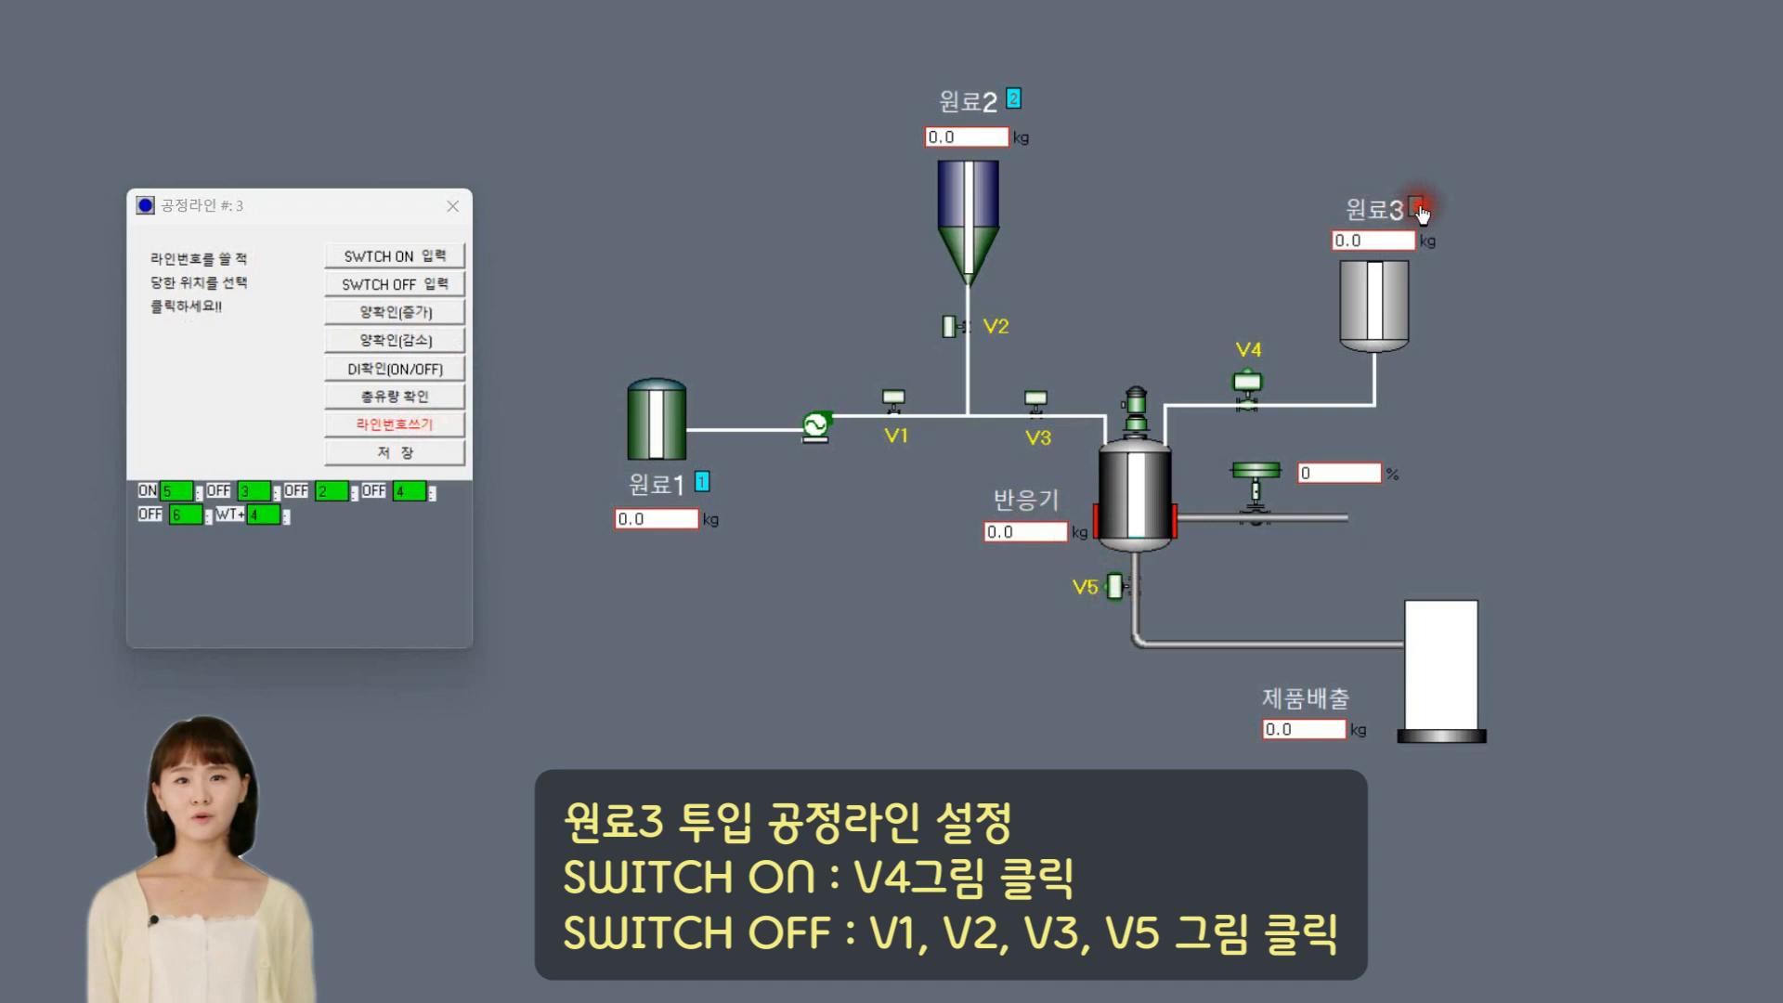
click(413, 451)
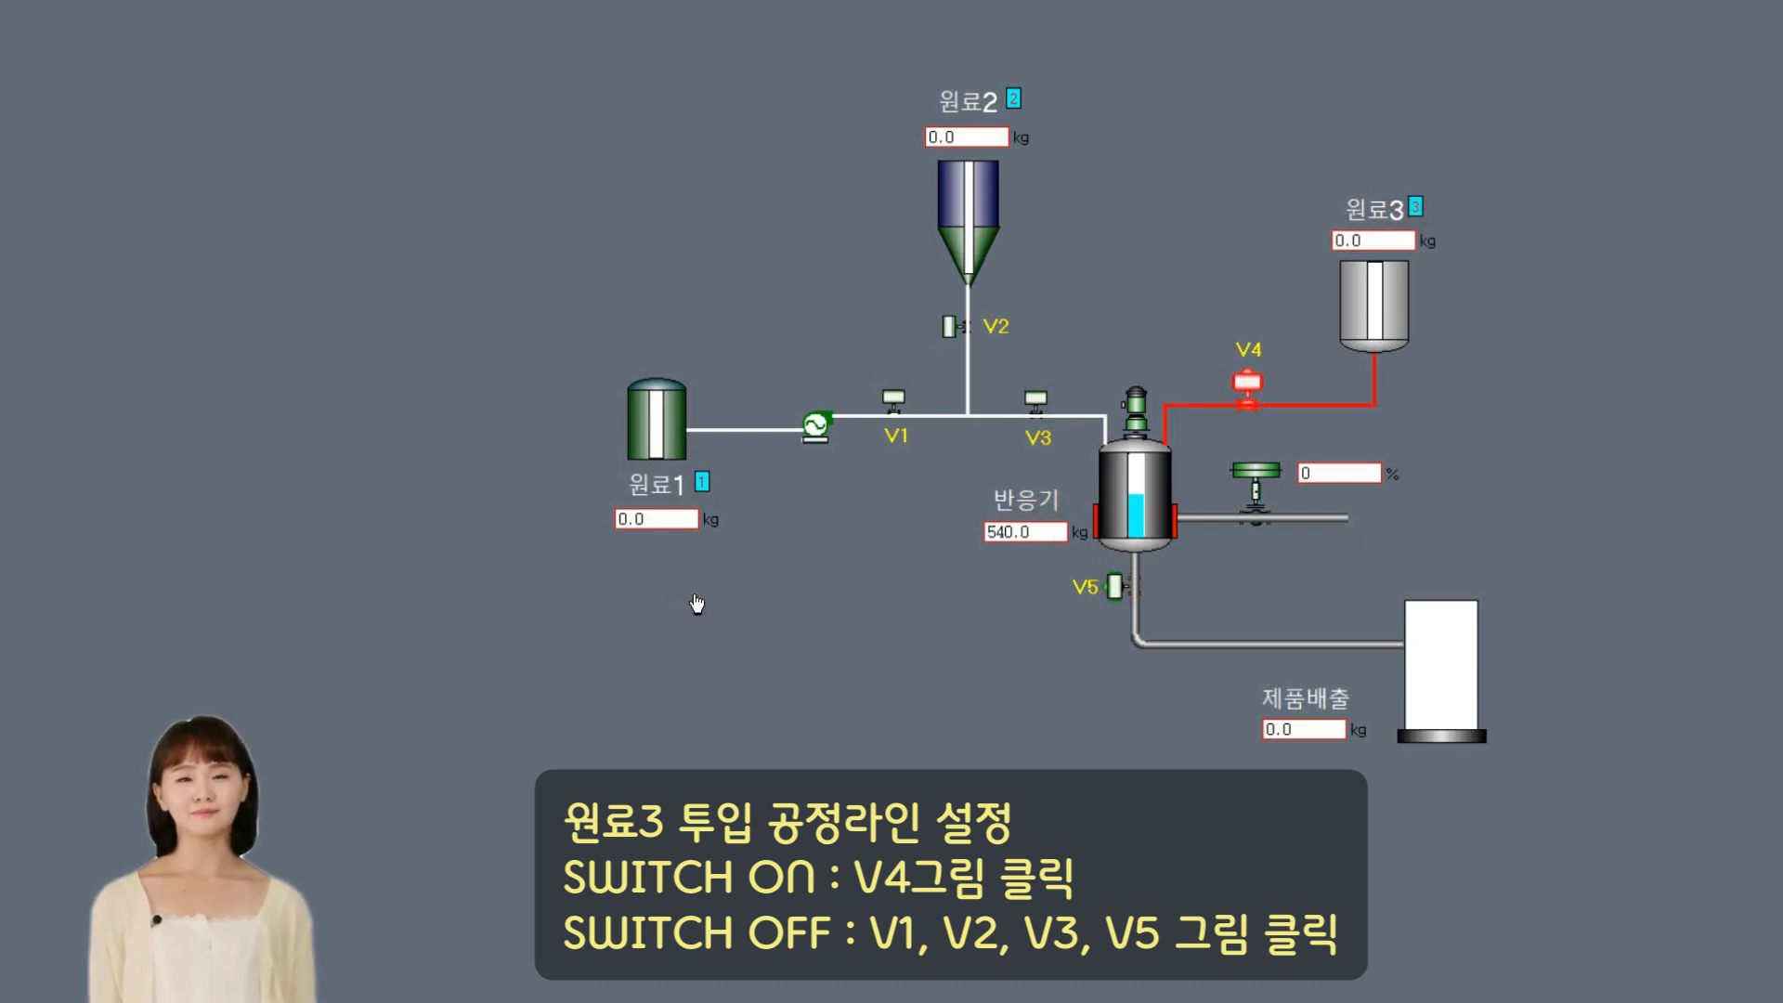
click(731, 608)
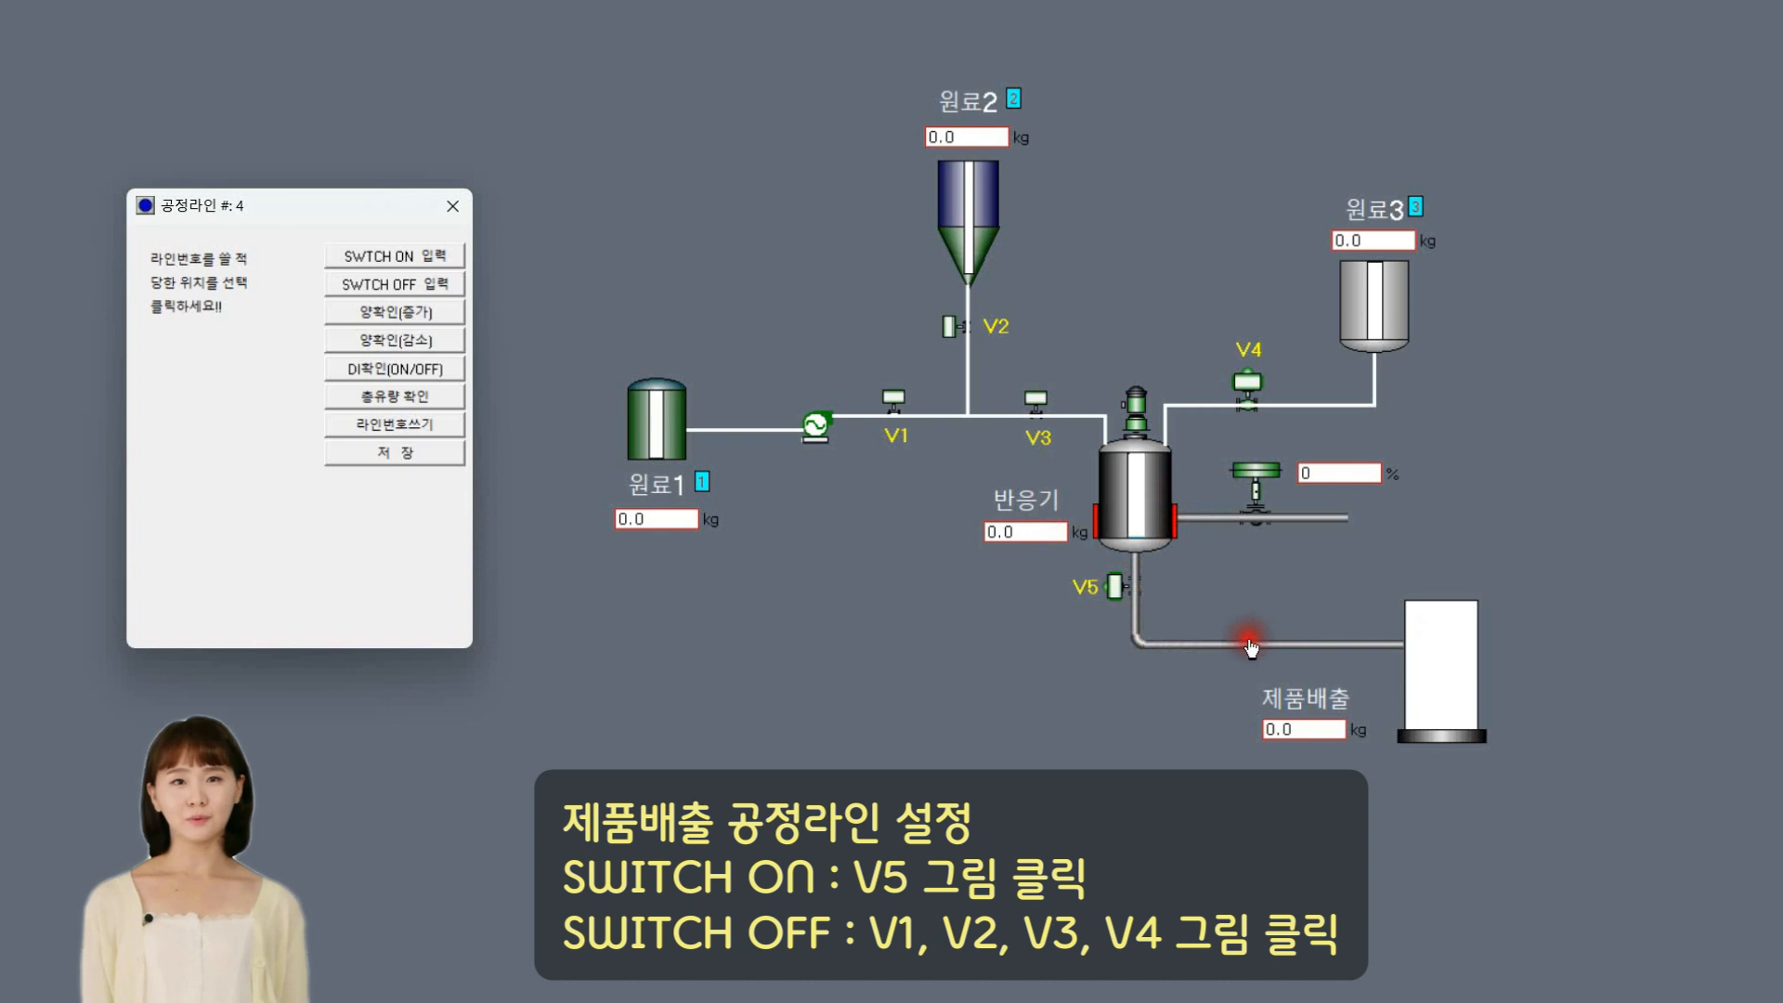
Step: For process line 4, register V5 as the SWITCH ON device and V1, V2, V3 and V4 as SWITCH OFF devices
click(429, 254)
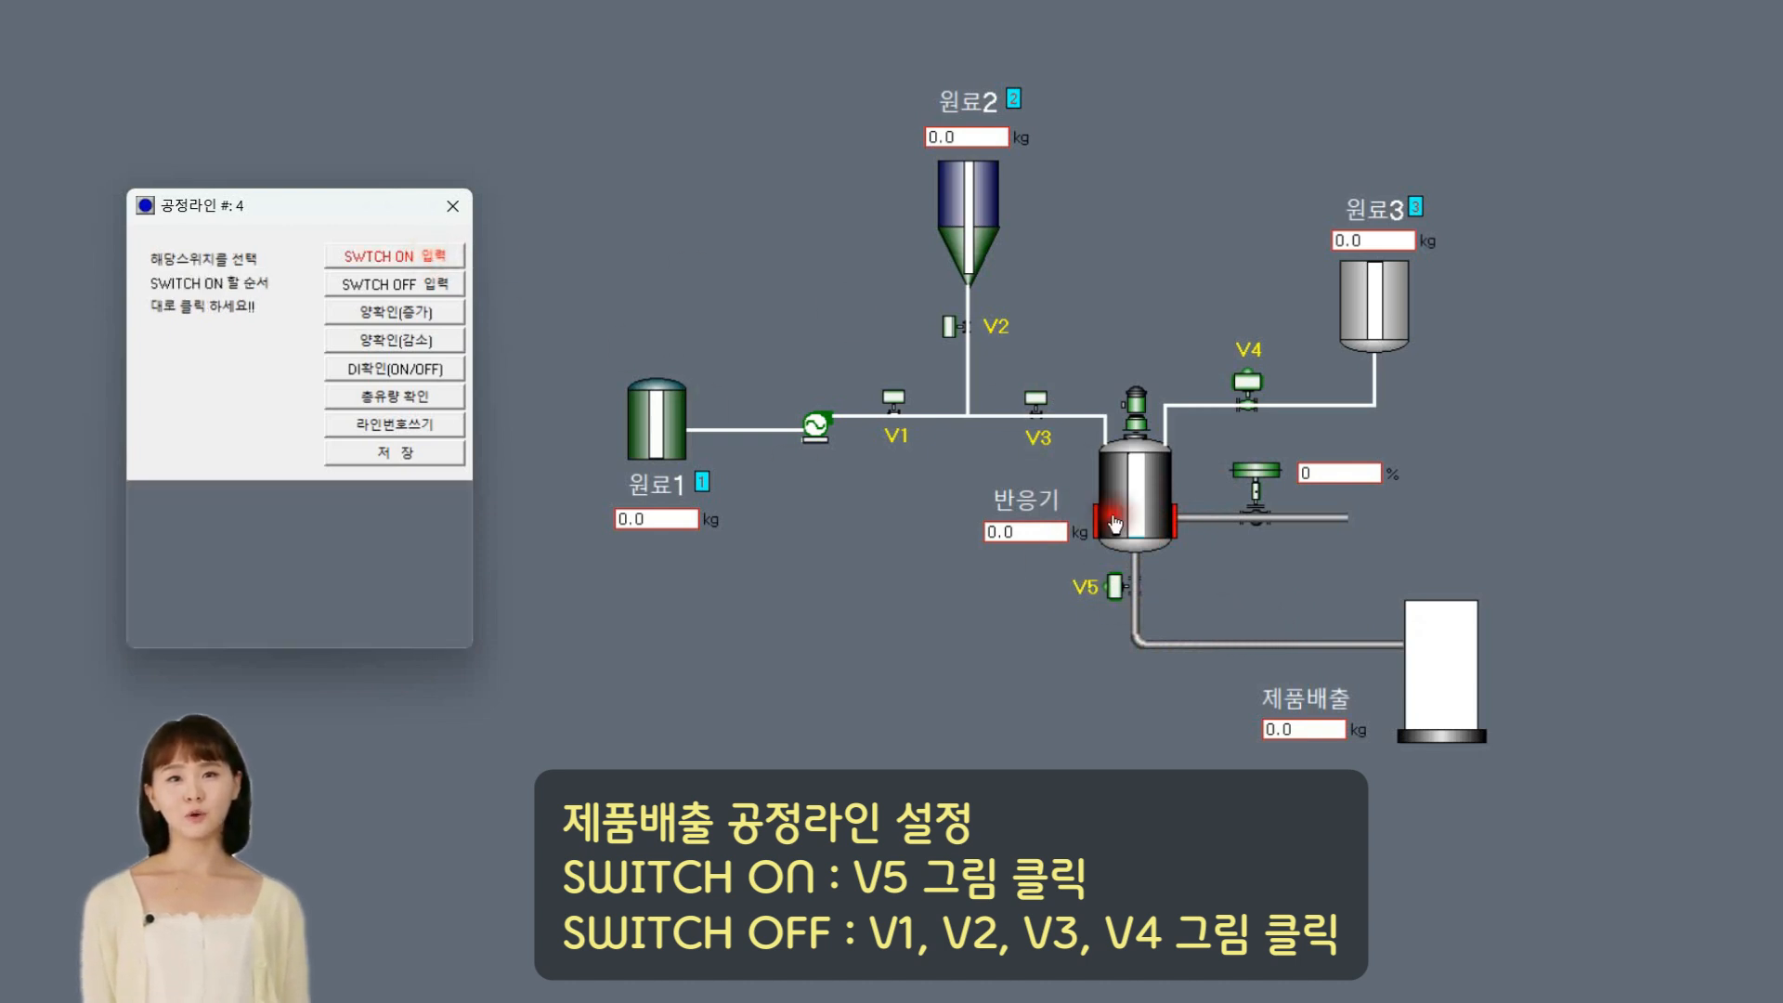
click(1117, 585)
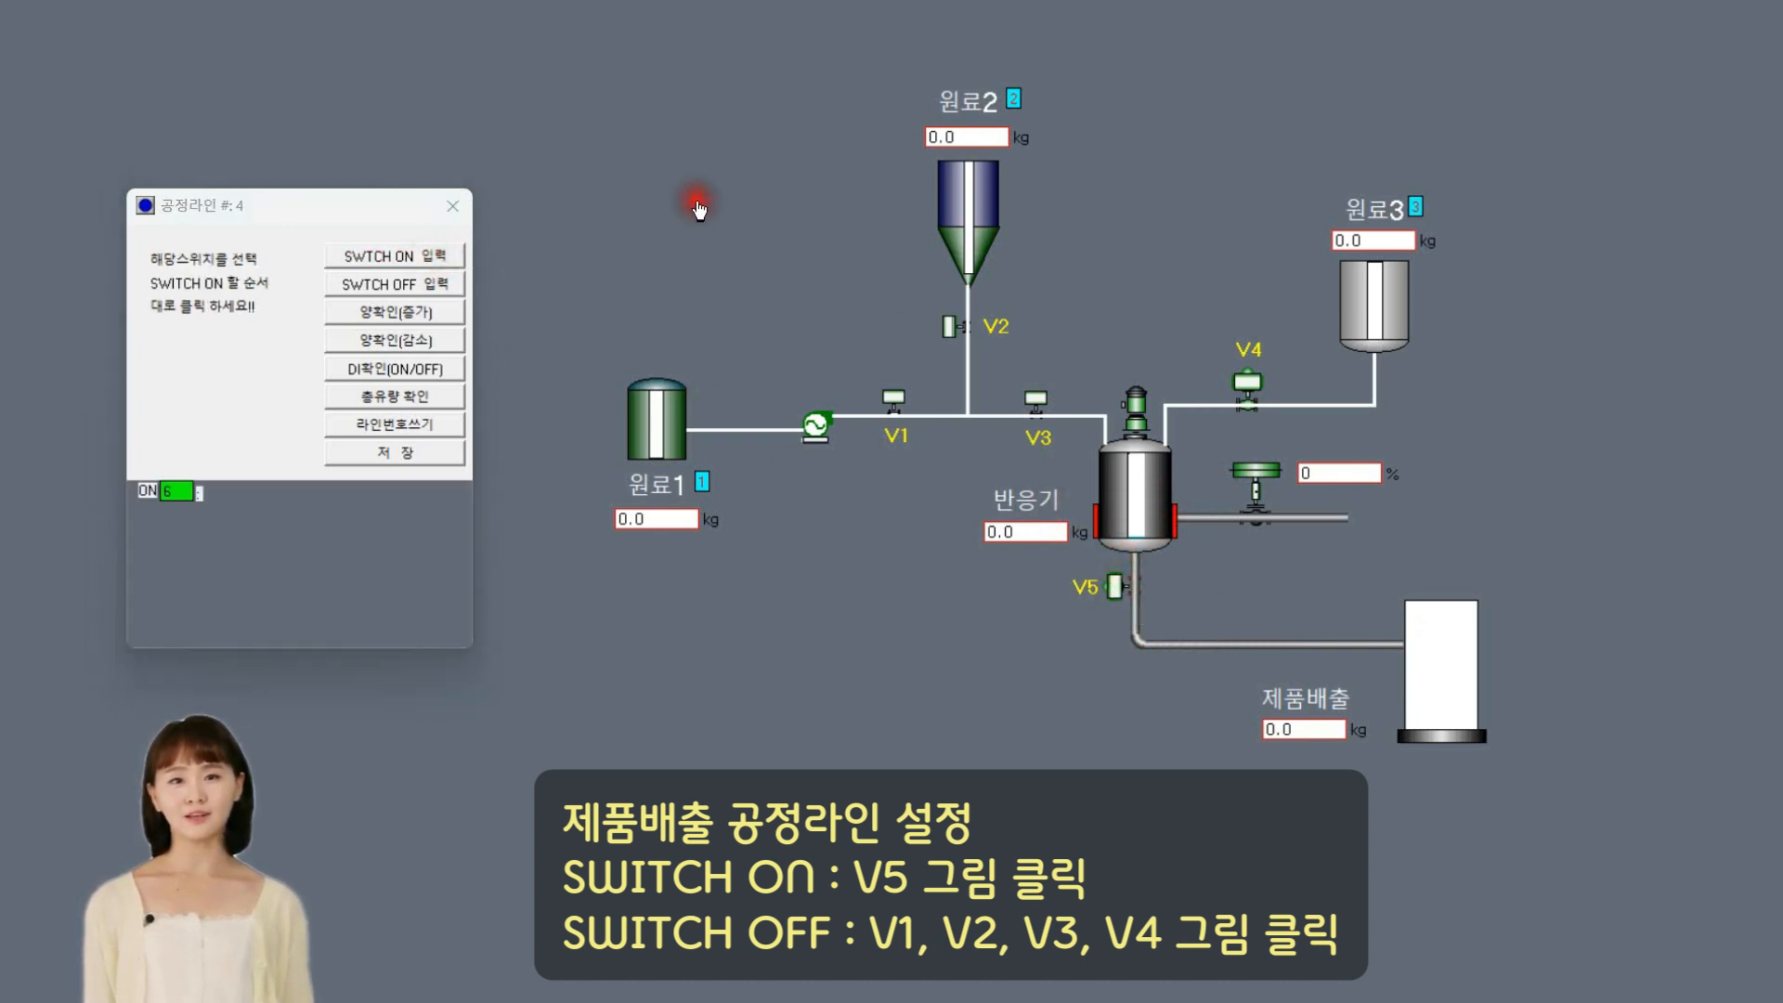
click(397, 284)
click(894, 399)
click(949, 325)
click(1051, 408)
click(1256, 381)
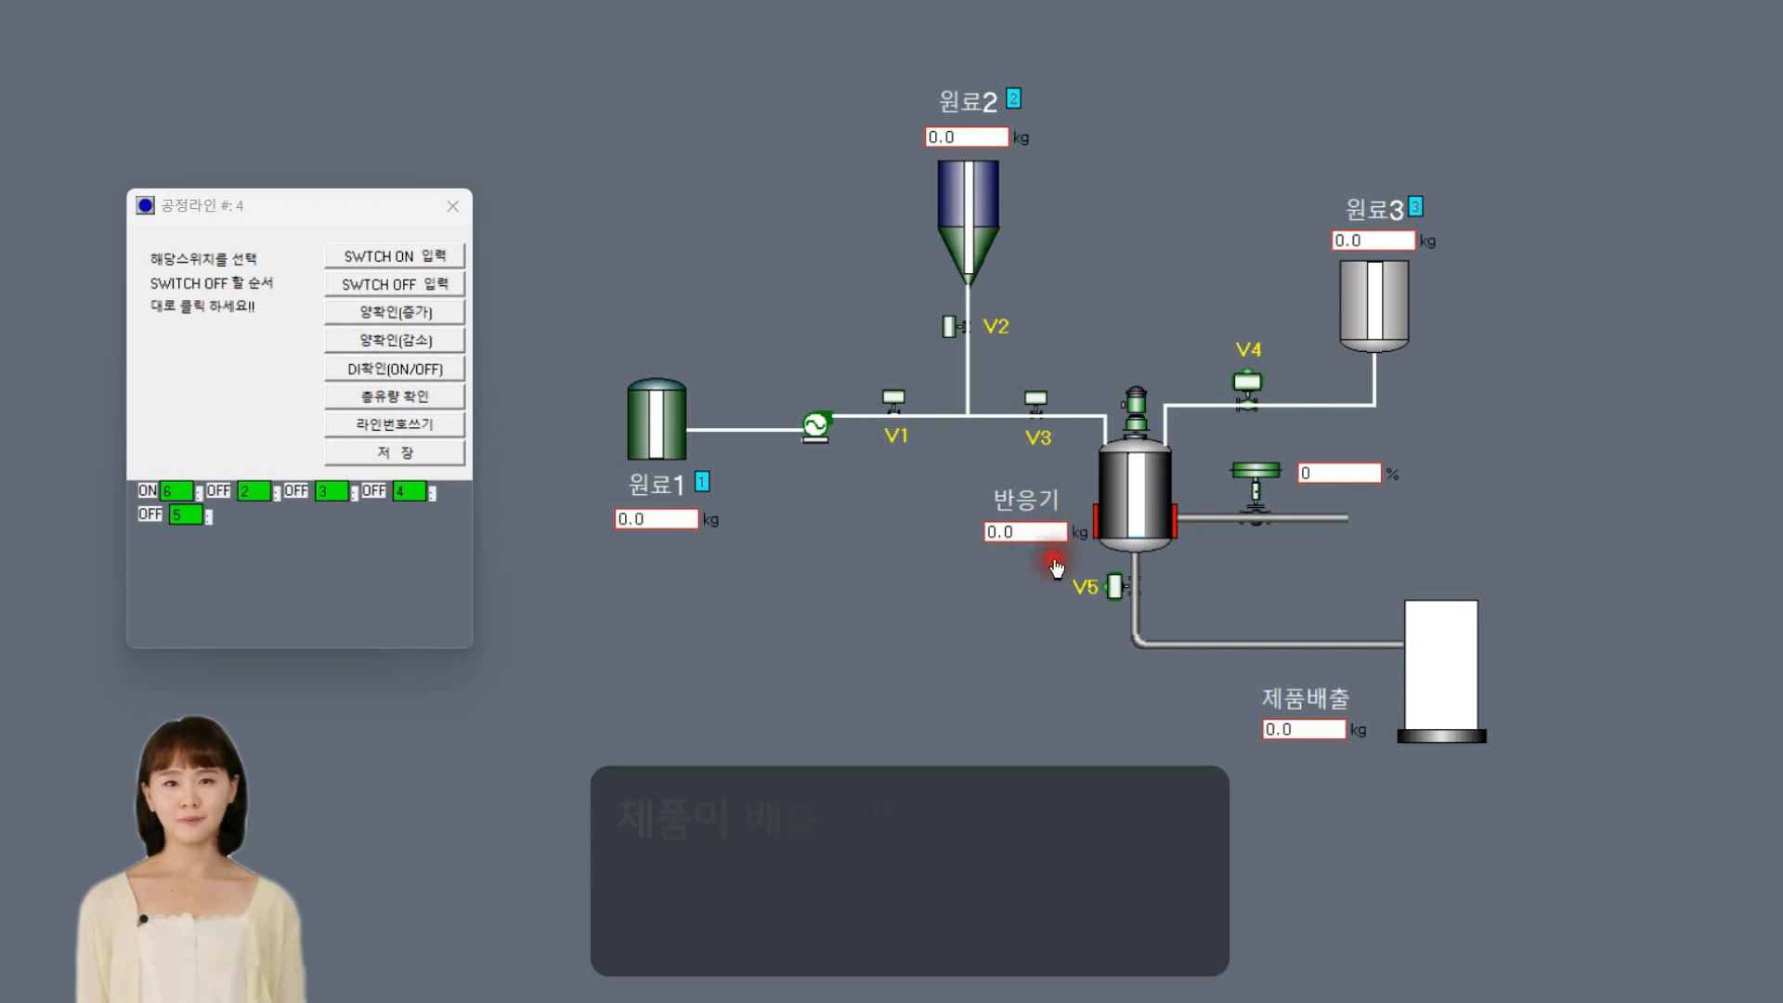
Step: Use the 반응기 weight gauge as line 4's decreasing amount check and save the line with its number placed beside 제품배출
click(427, 341)
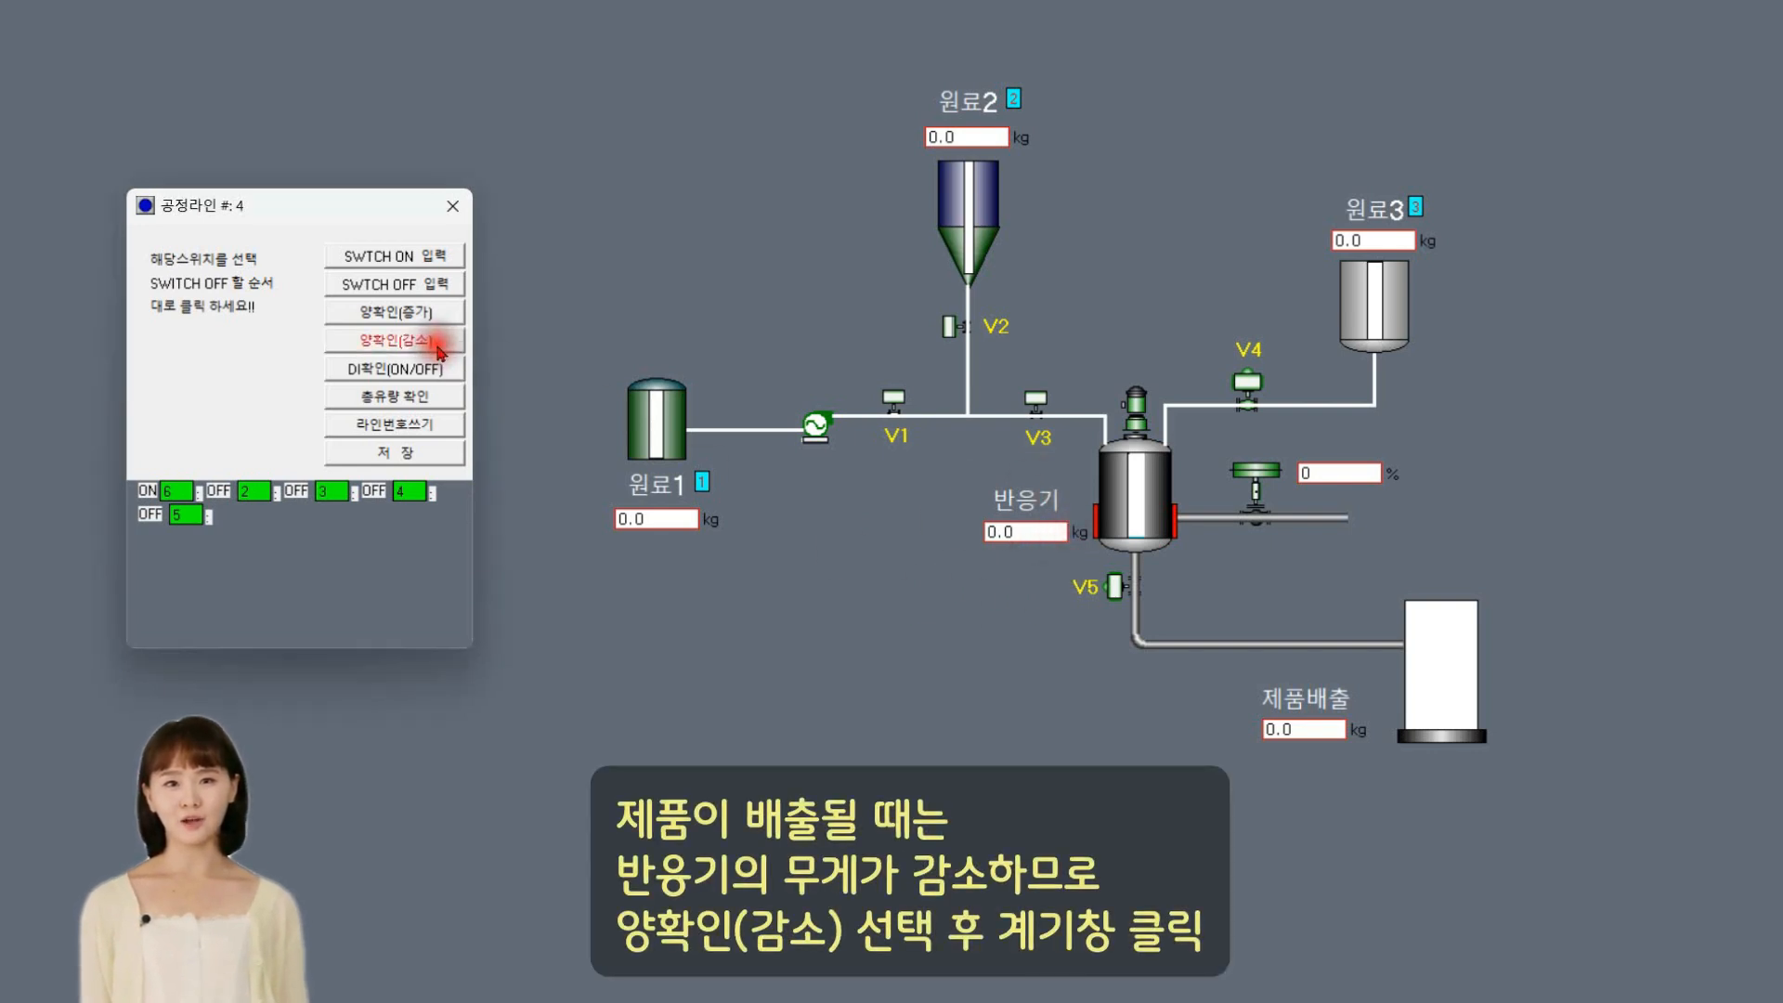
click(1032, 537)
click(394, 424)
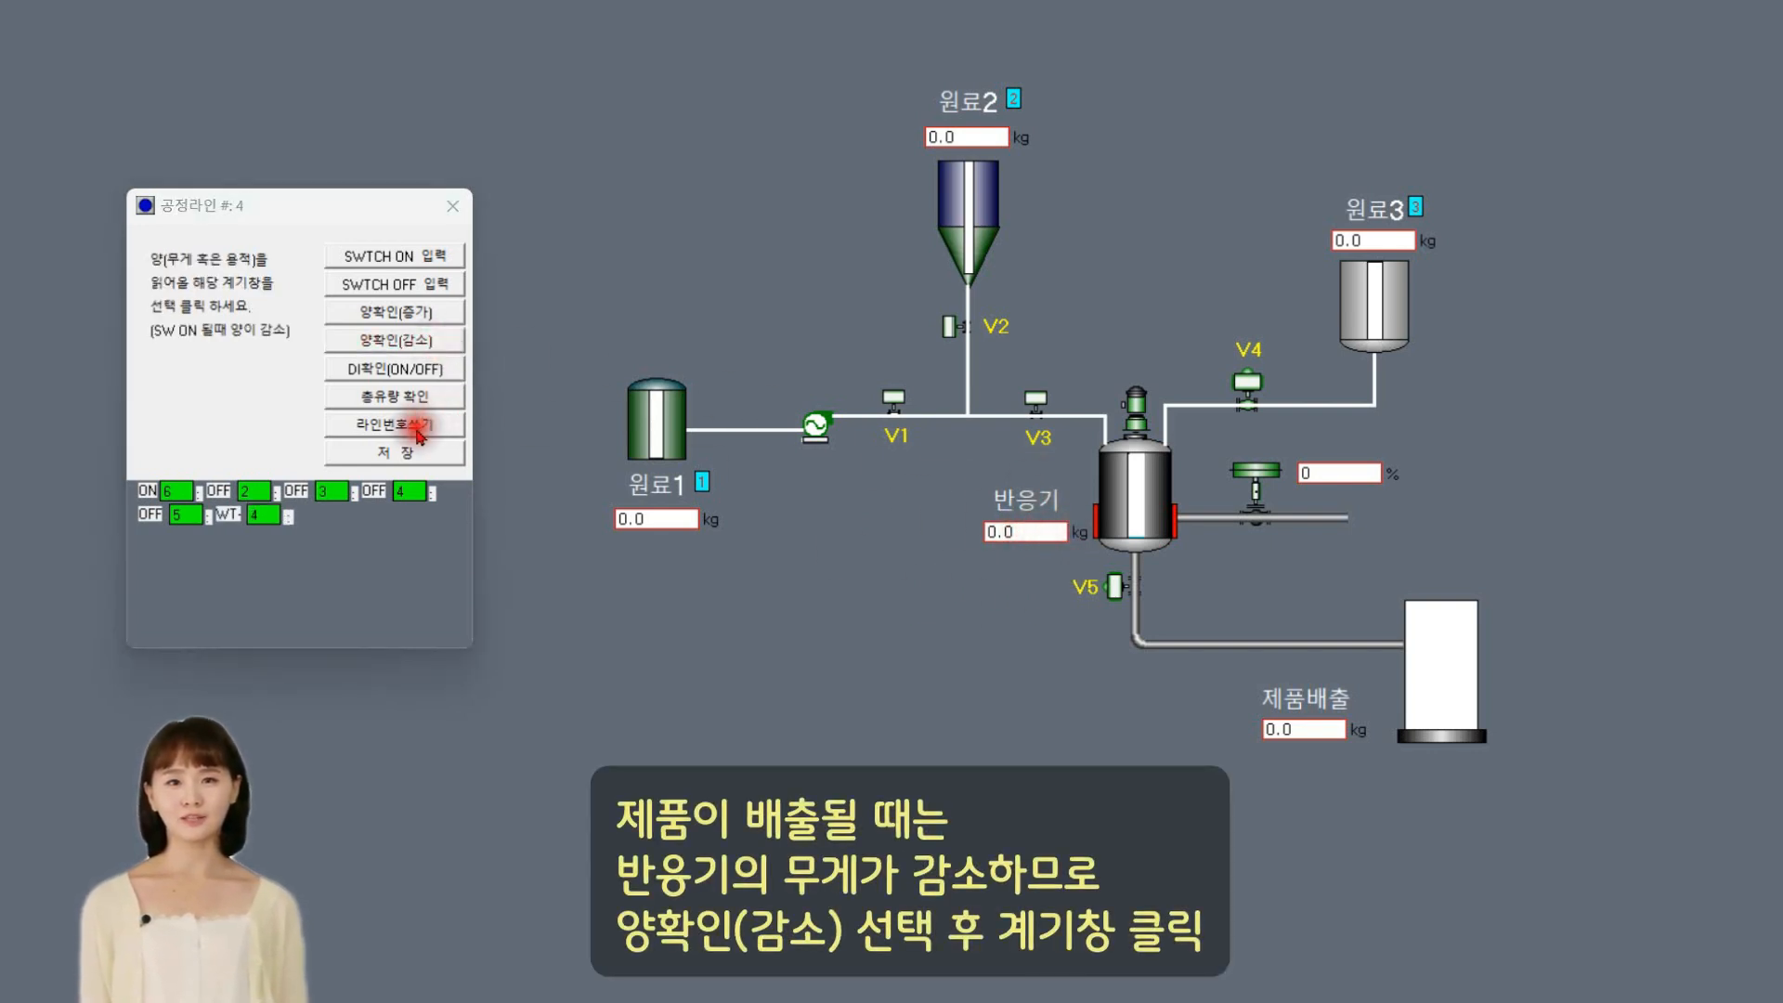
click(1287, 715)
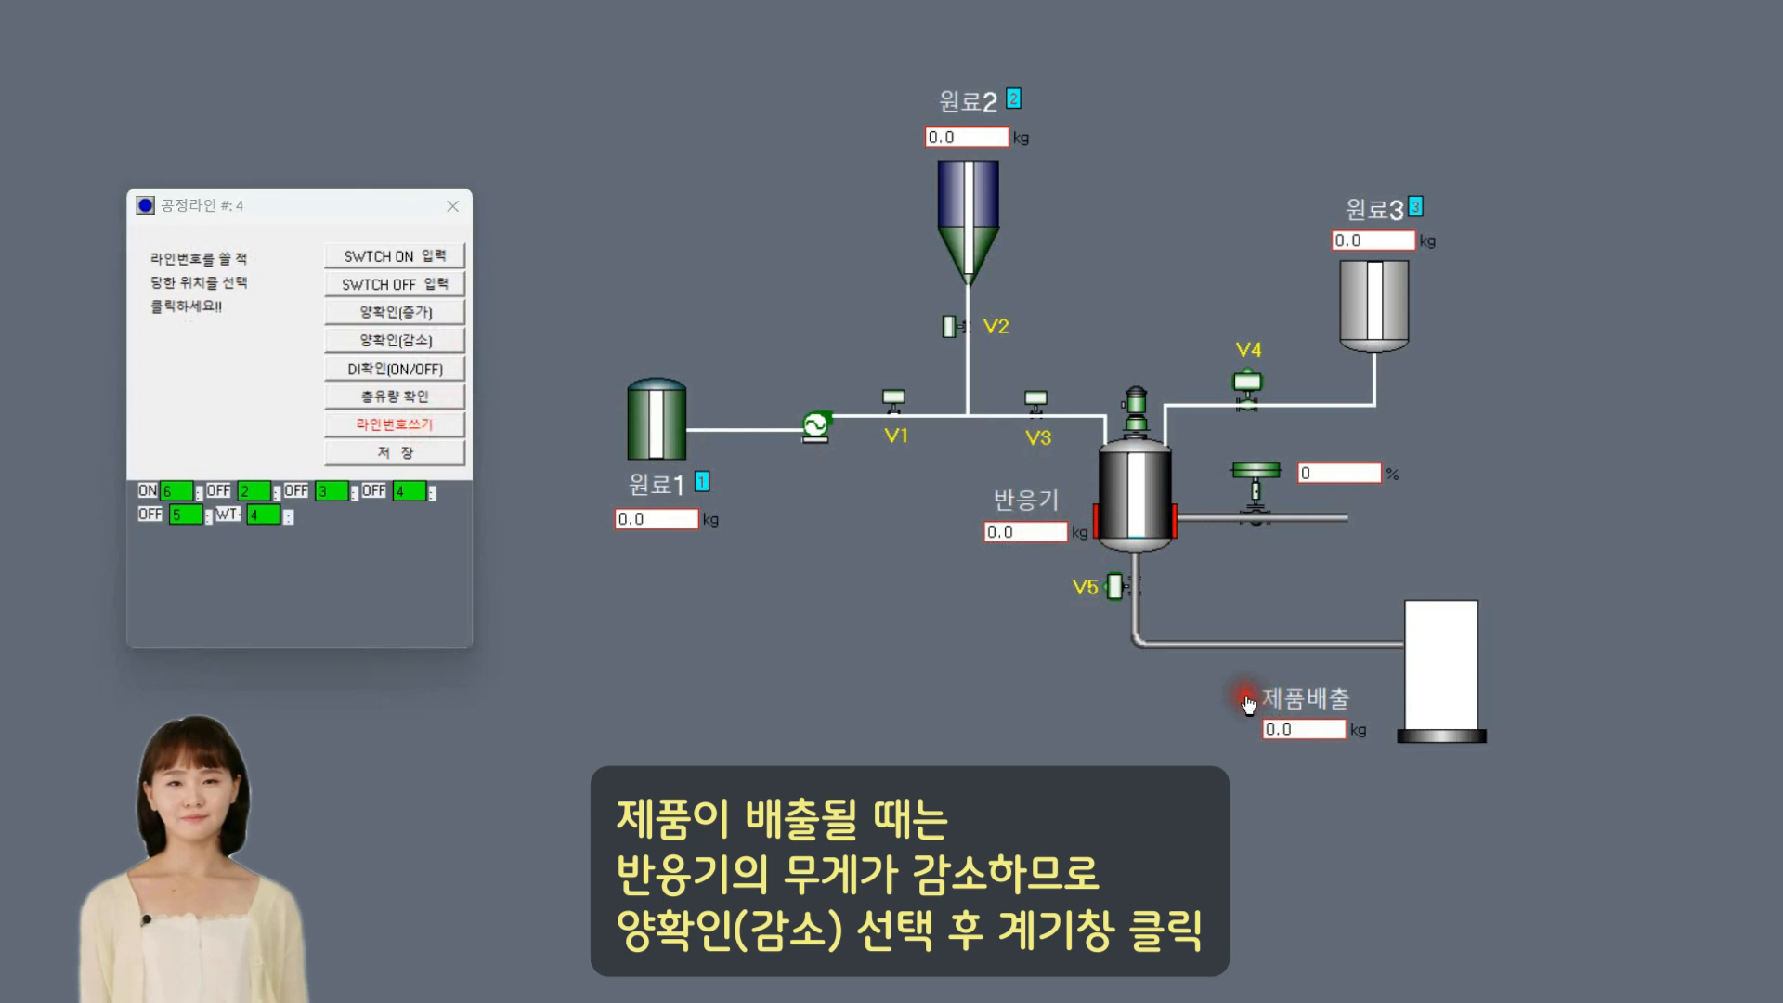
click(420, 455)
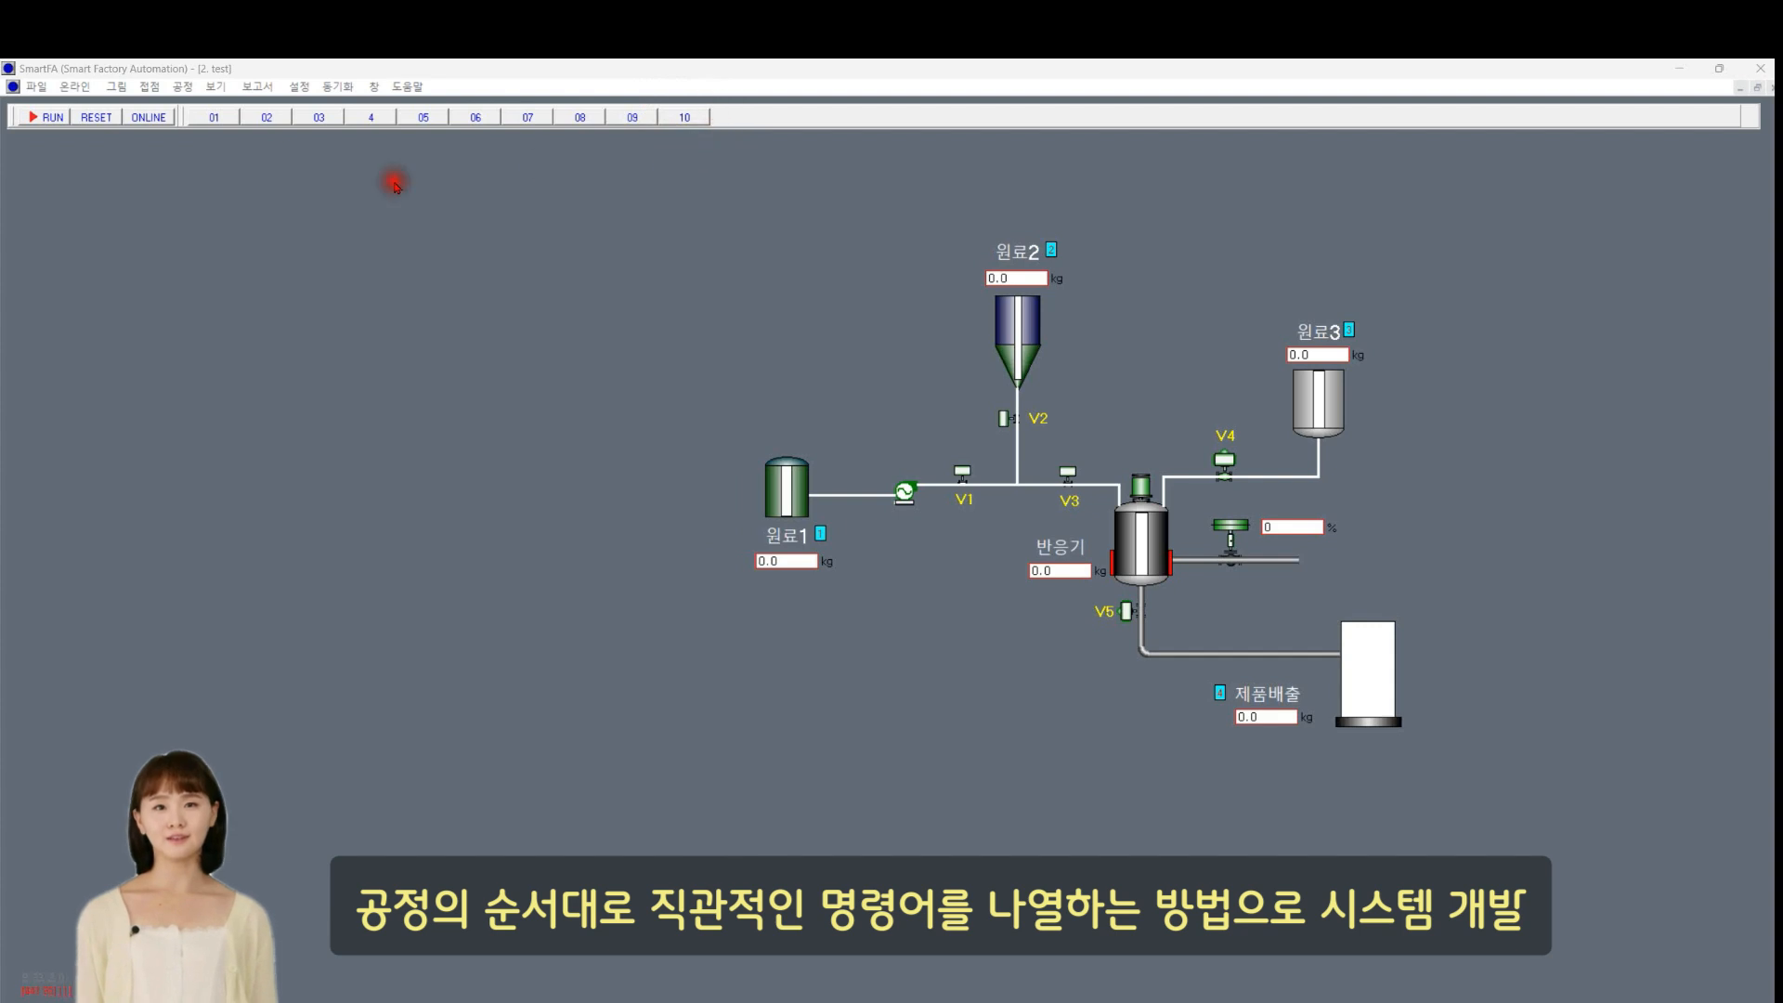
Step: Add program button 11 to the process screen and open its program for command input in simulation and programming mode
click(135, 88)
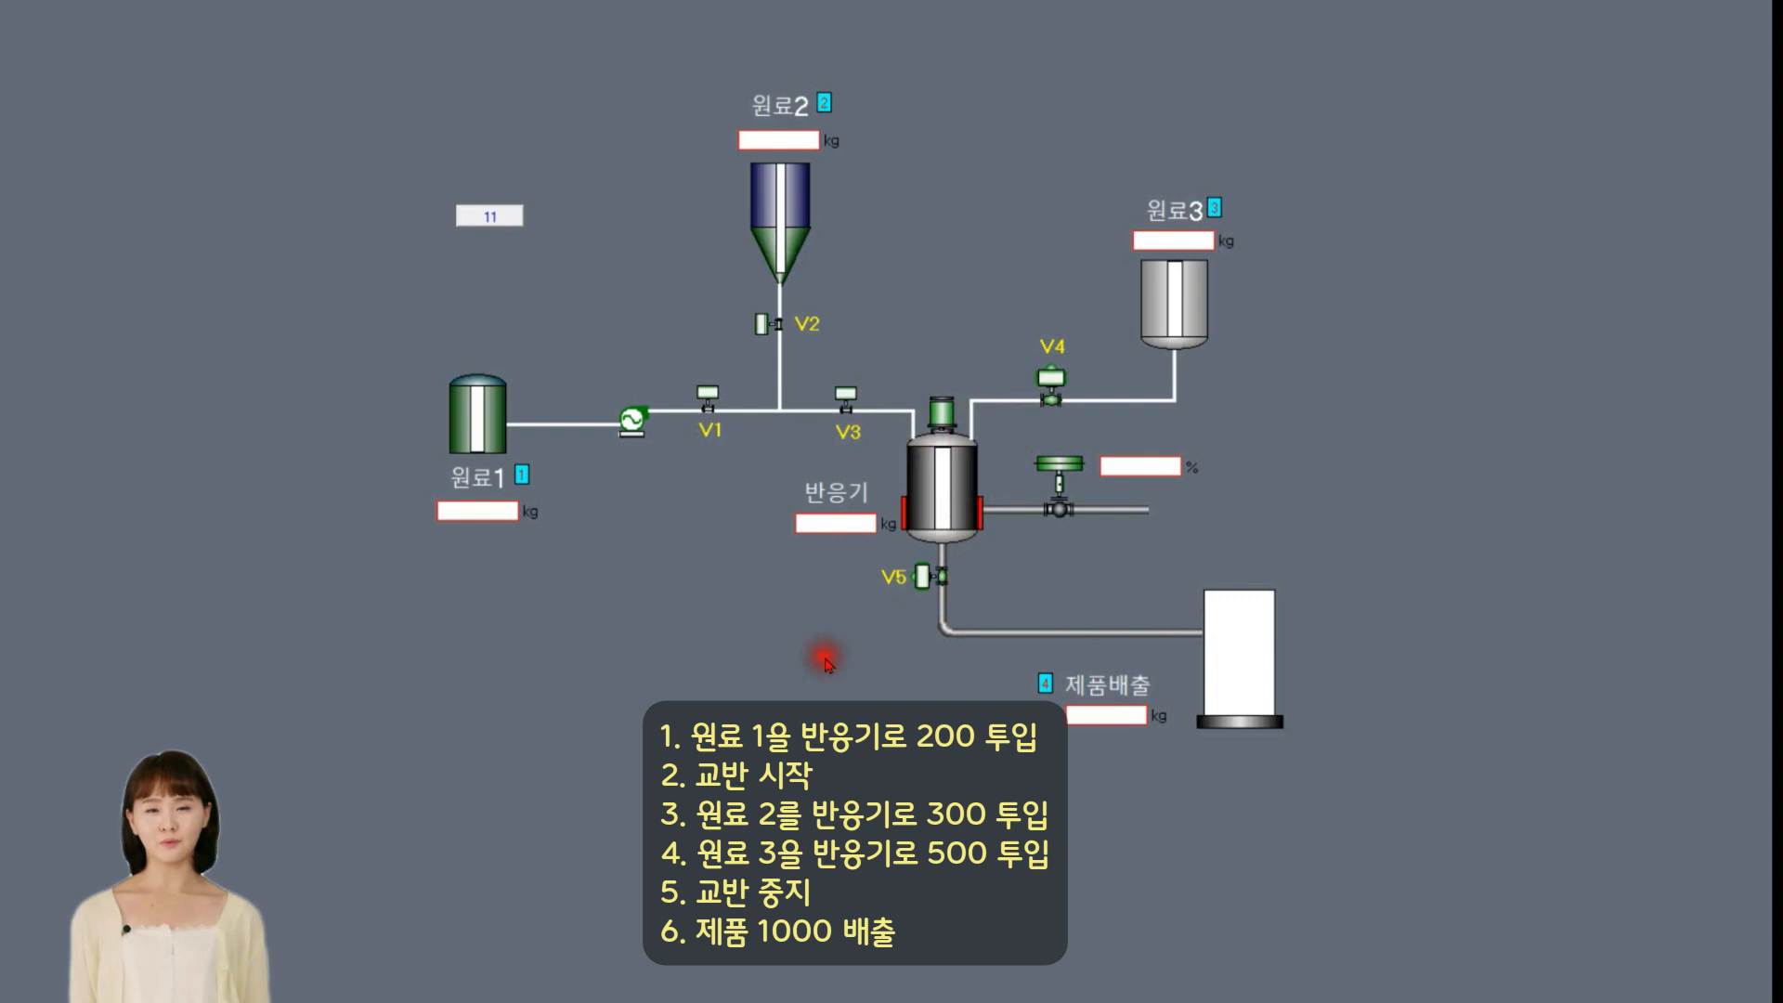
click(67, 36)
click(104, 99)
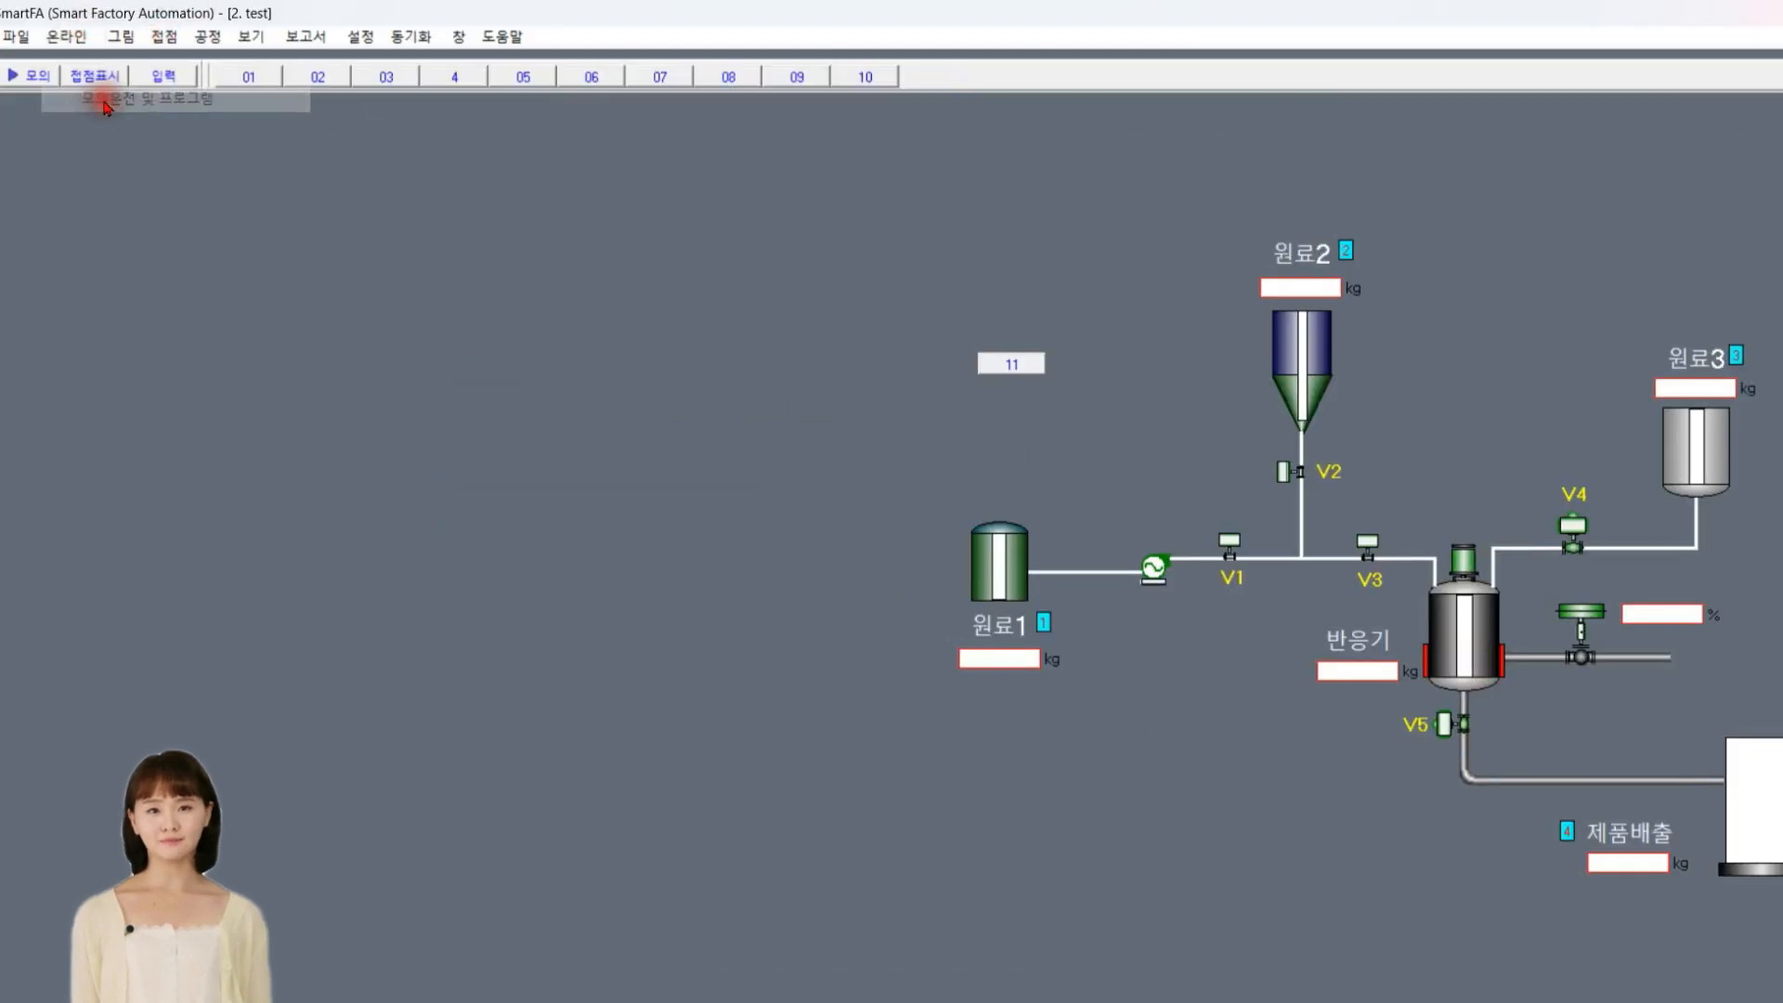
click(165, 78)
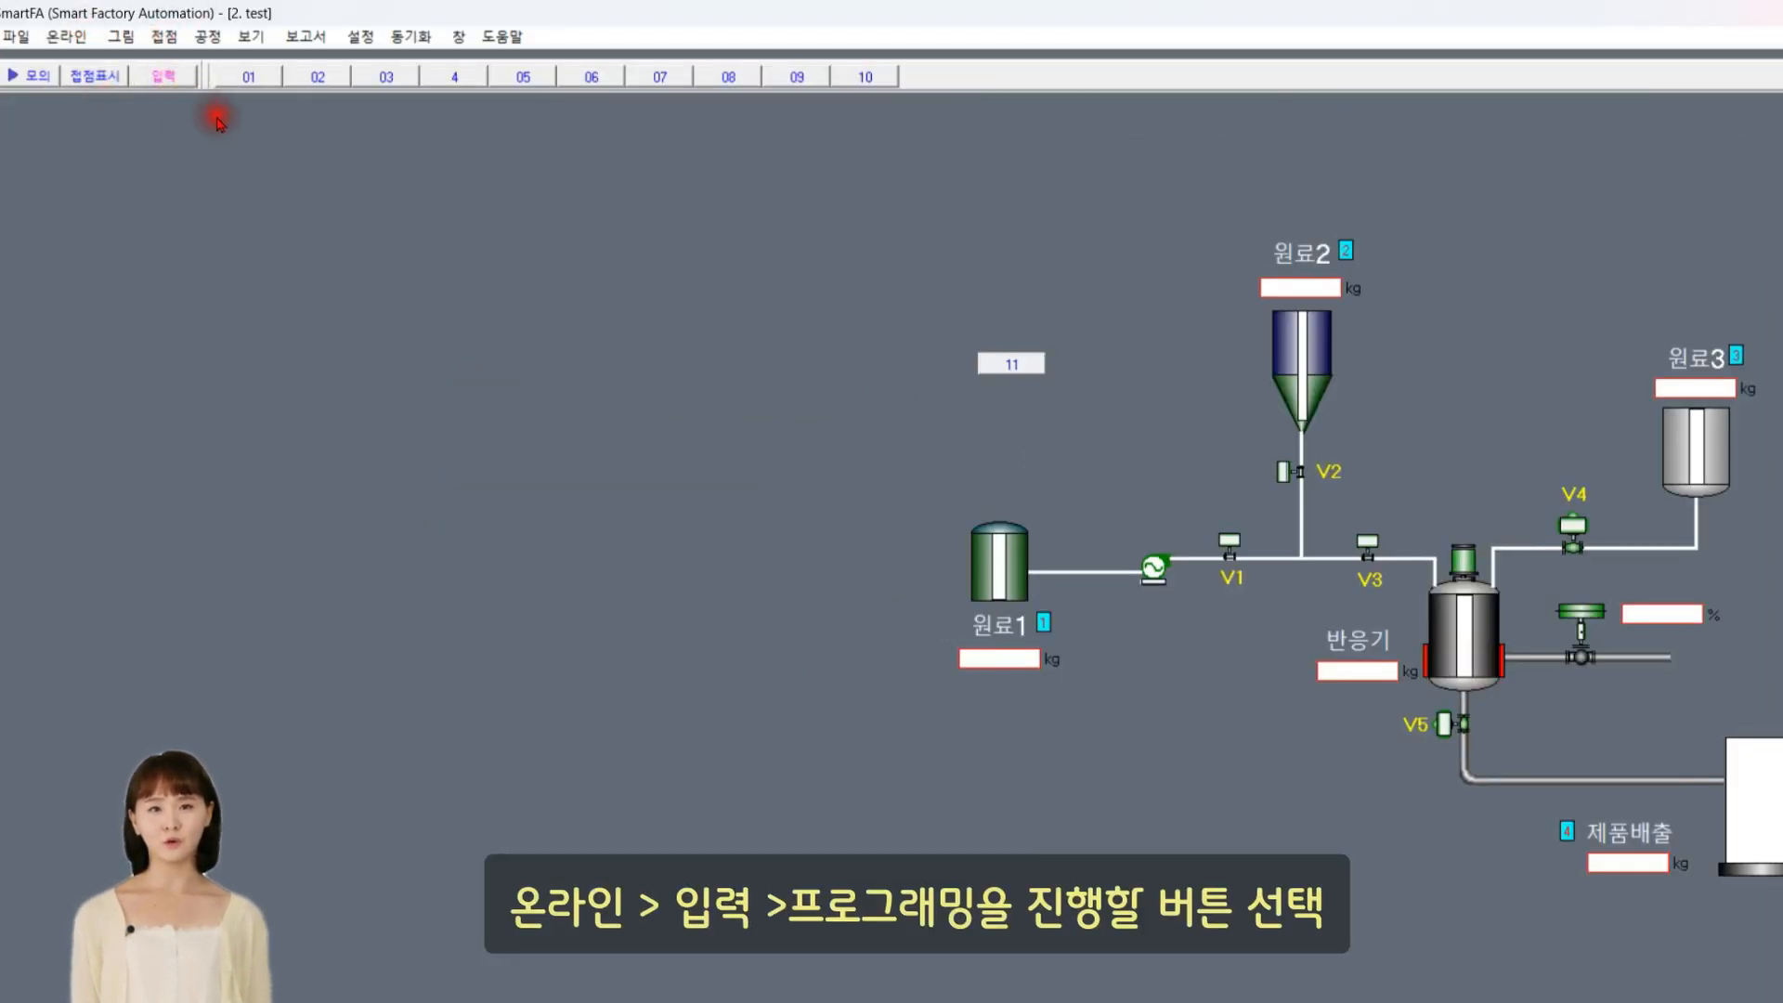
click(1015, 366)
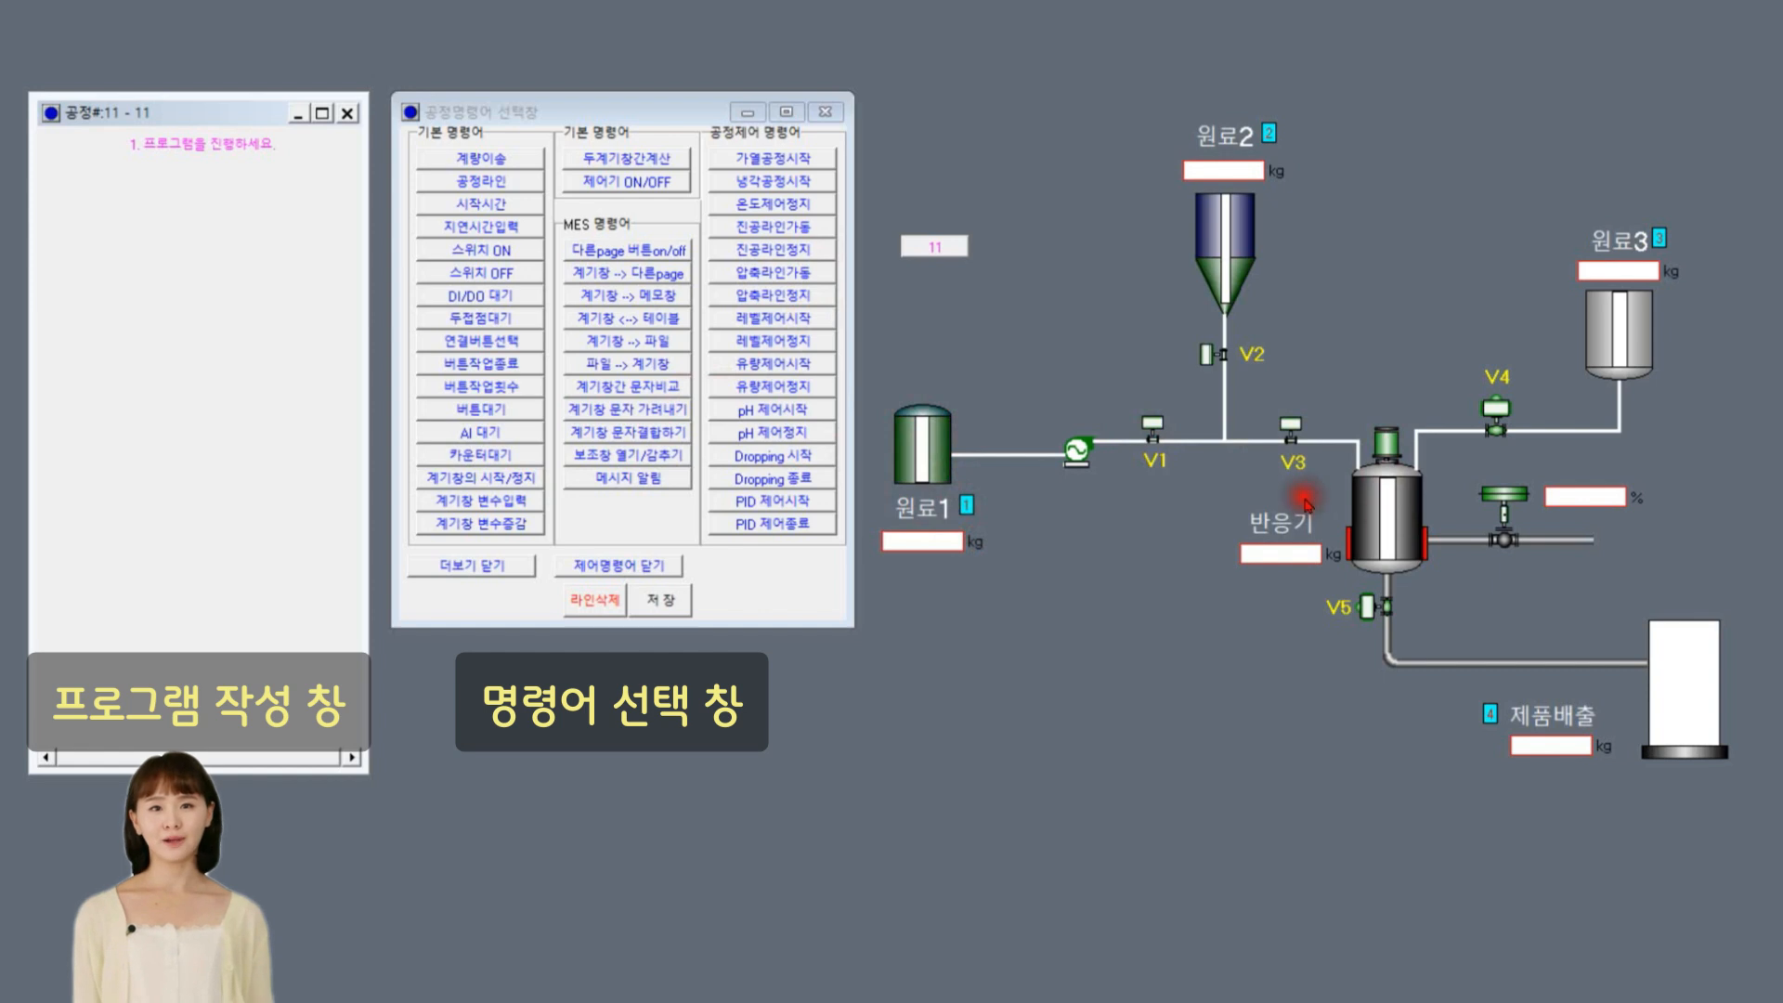
Step: Add a 계량이송 command to program 11 with process line number 1 and a metered amount of 200
click(489, 165)
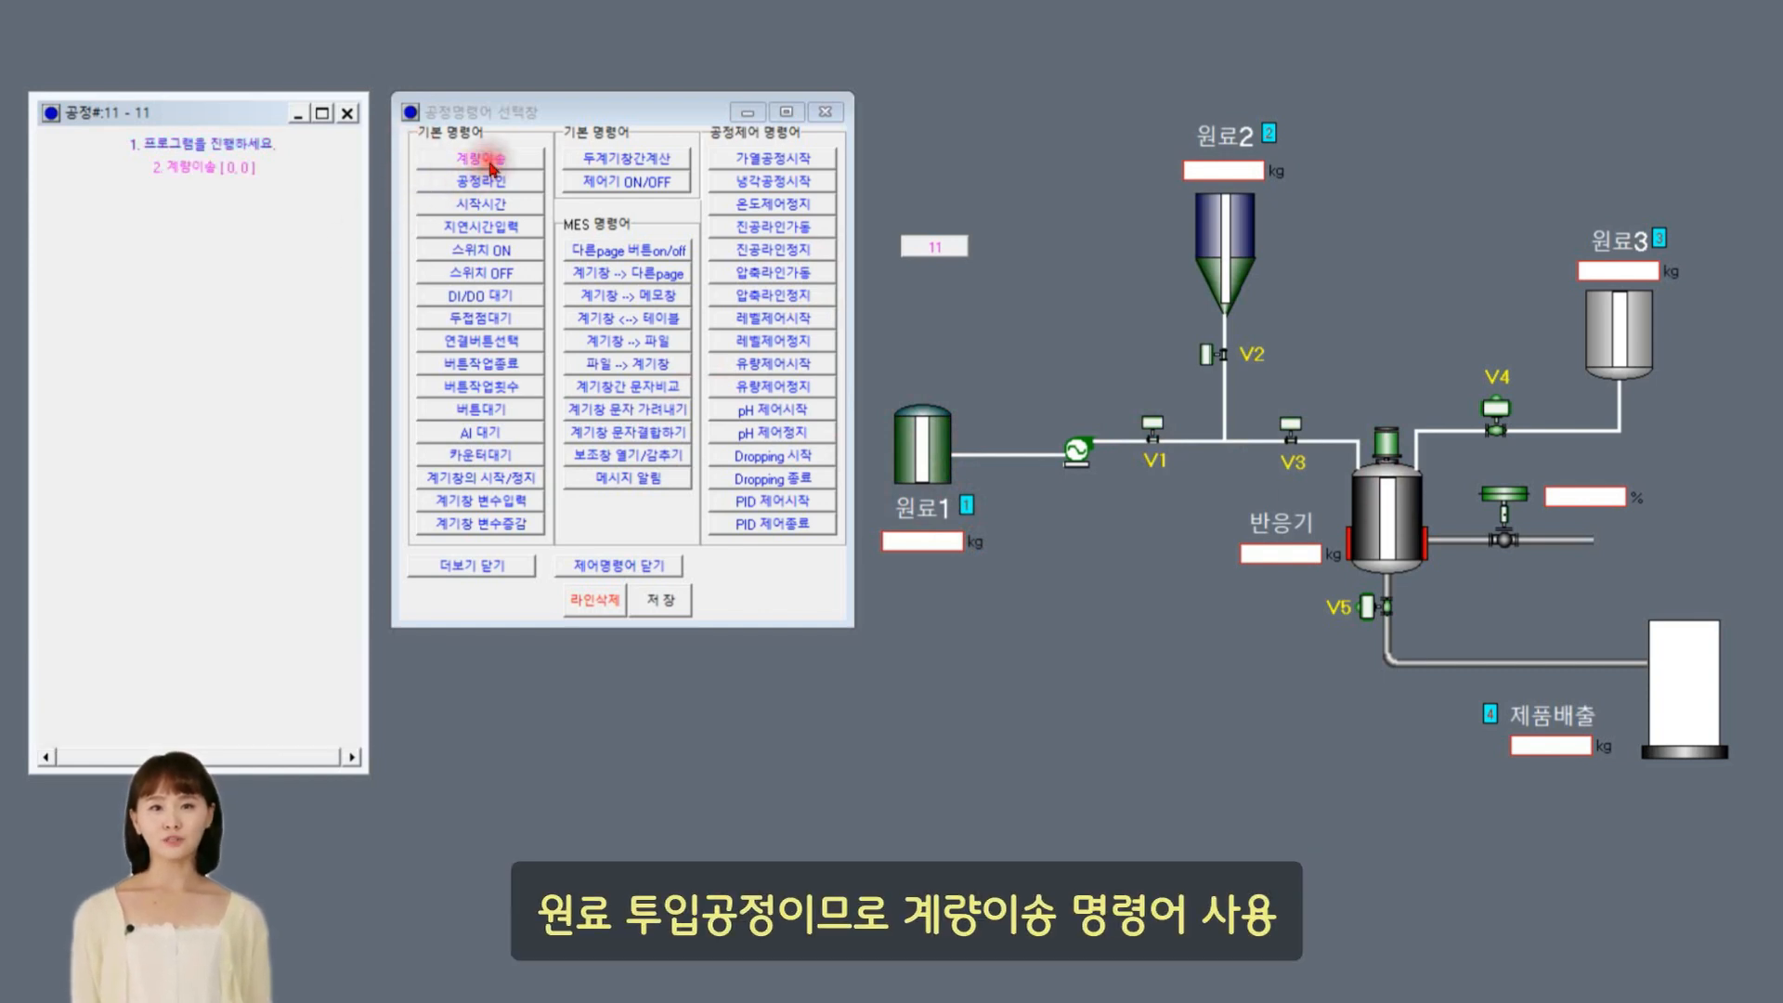
double_click(232, 169)
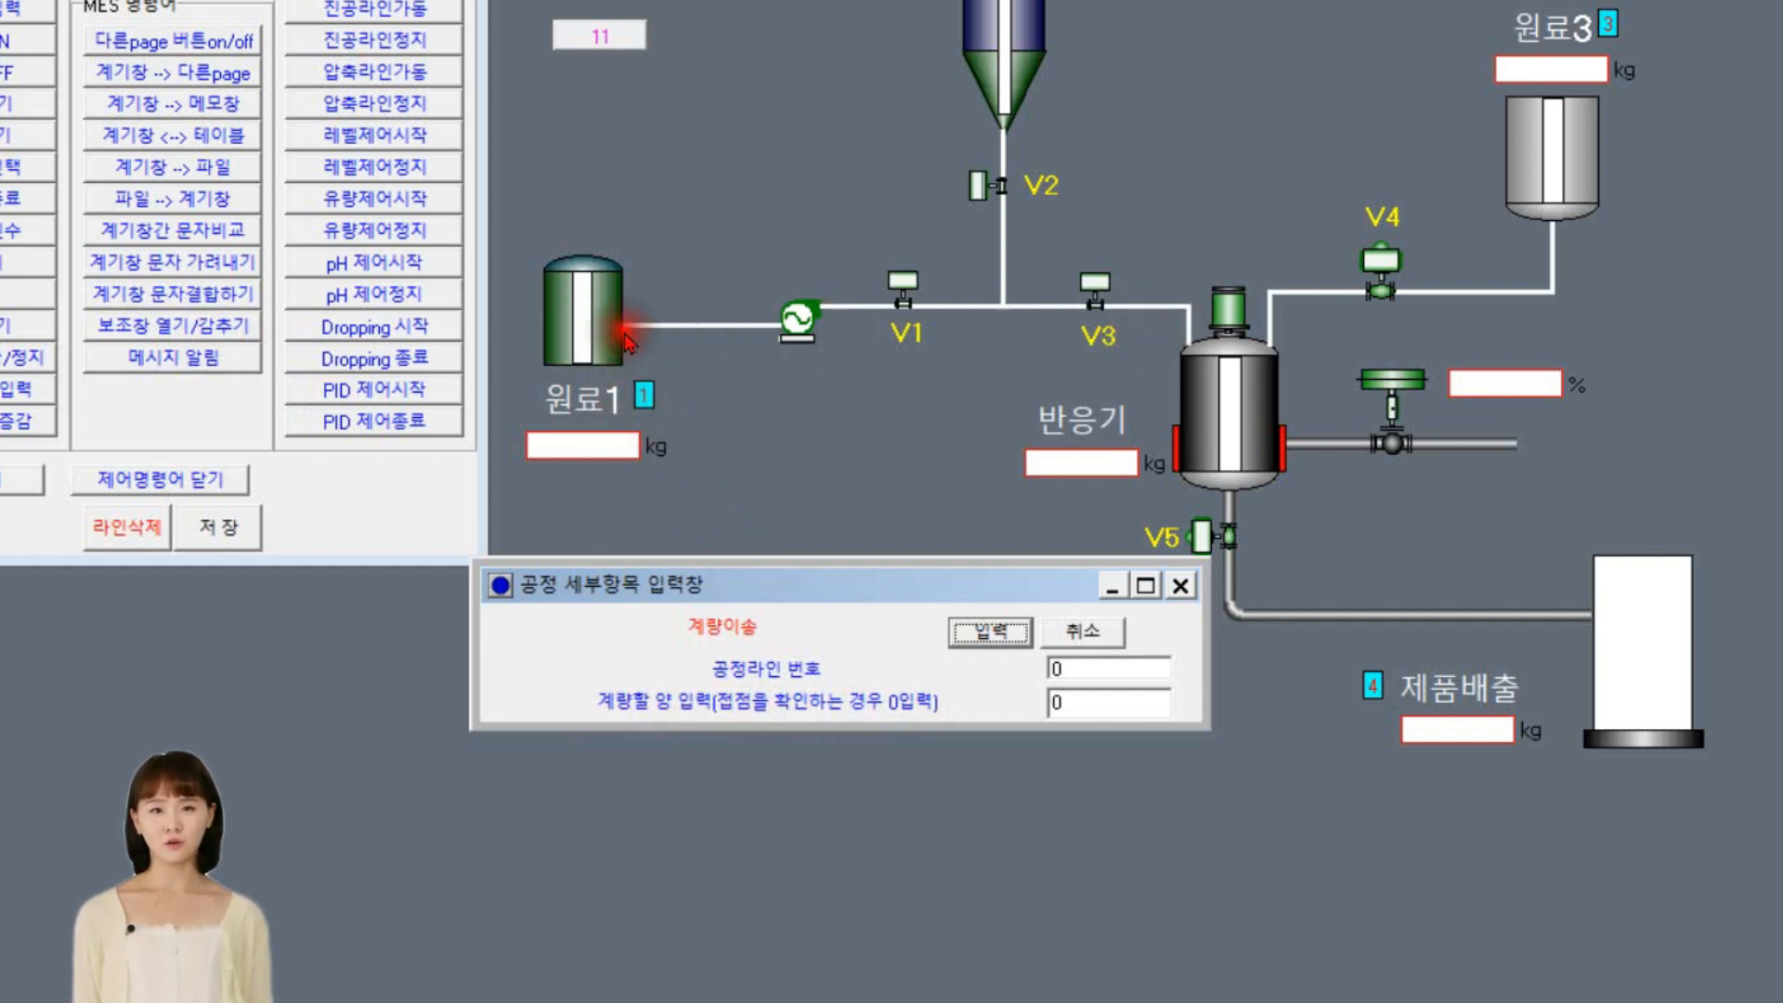
click(1056, 668)
text(1)
click(1050, 706)
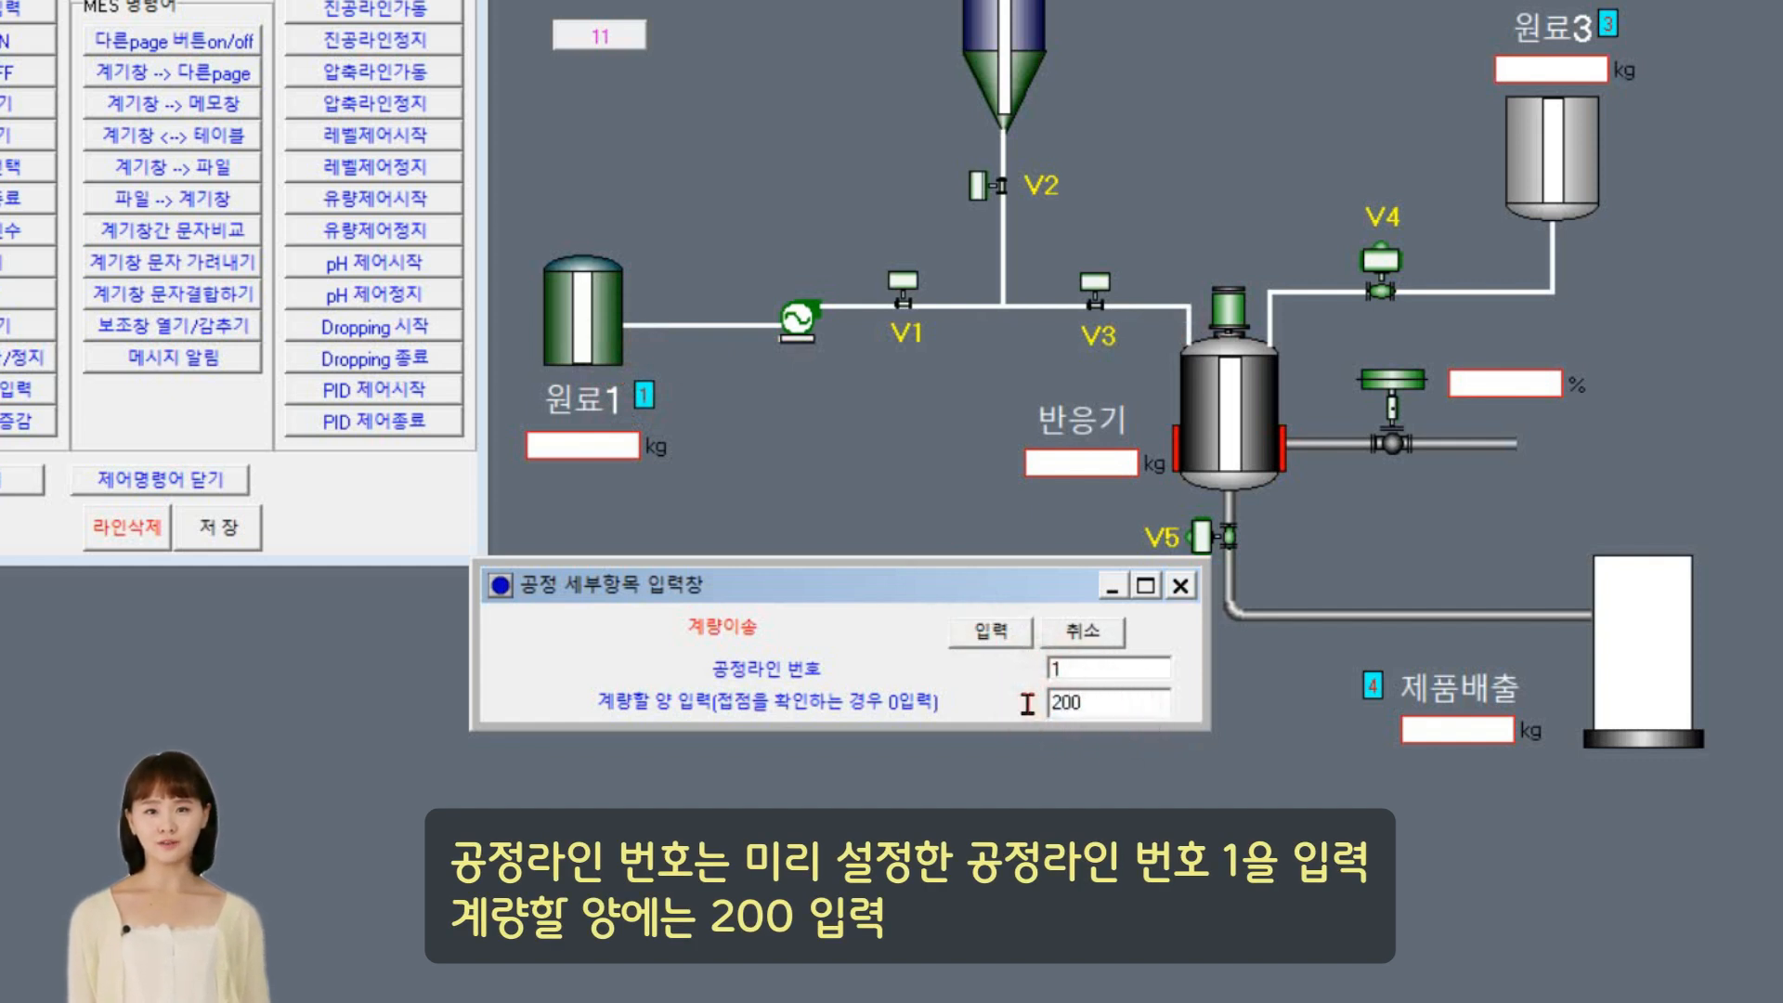
click(987, 631)
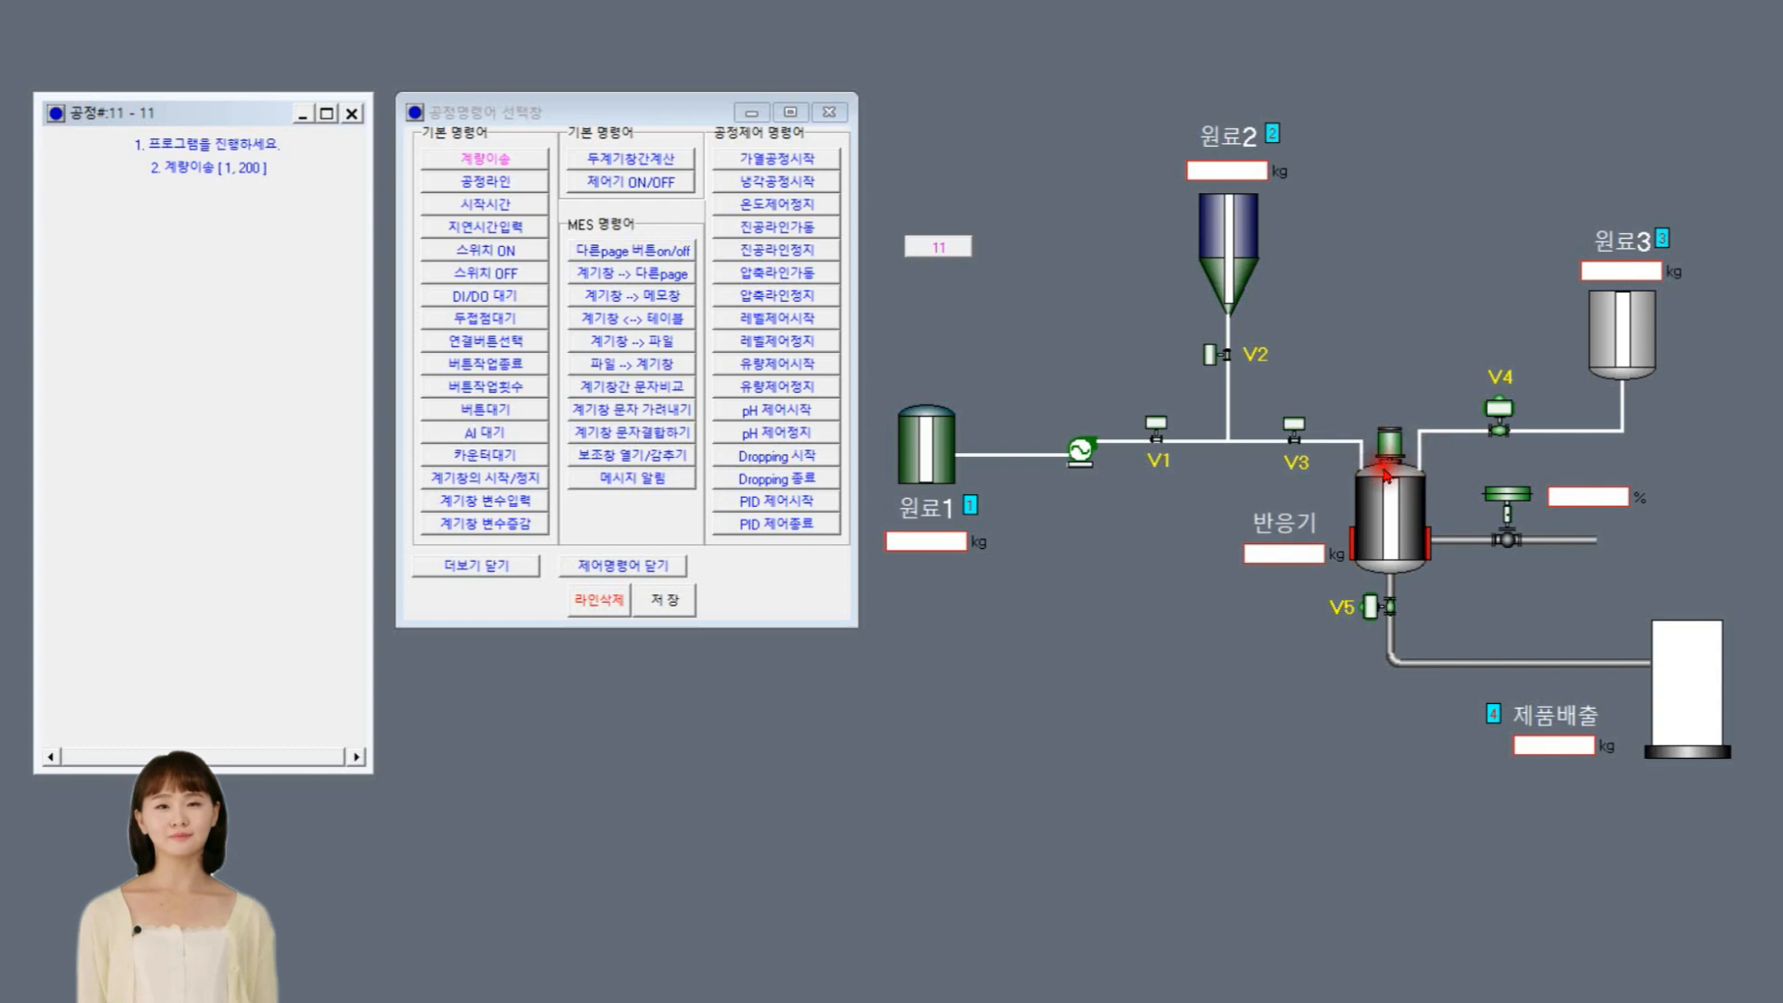
Step: Add a 스위치 ON command for the 교반기, looking up the motor's contact point and entering output contact 7
click(509, 252)
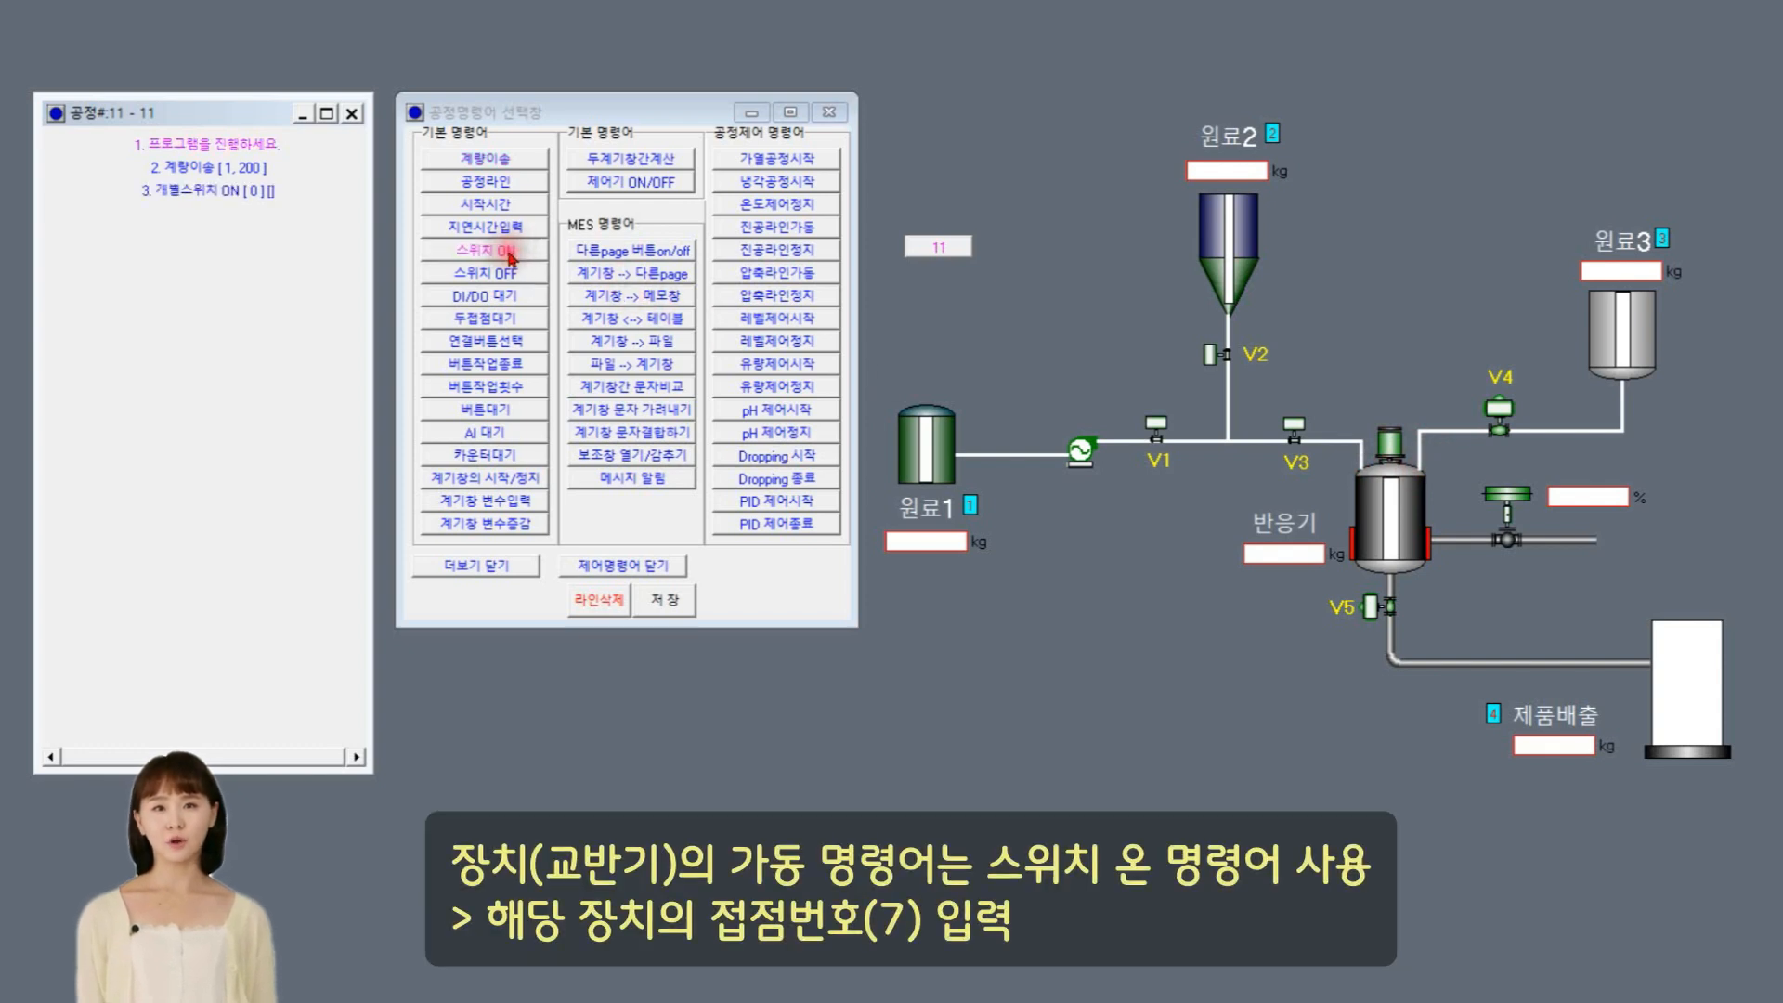
double_click(260, 189)
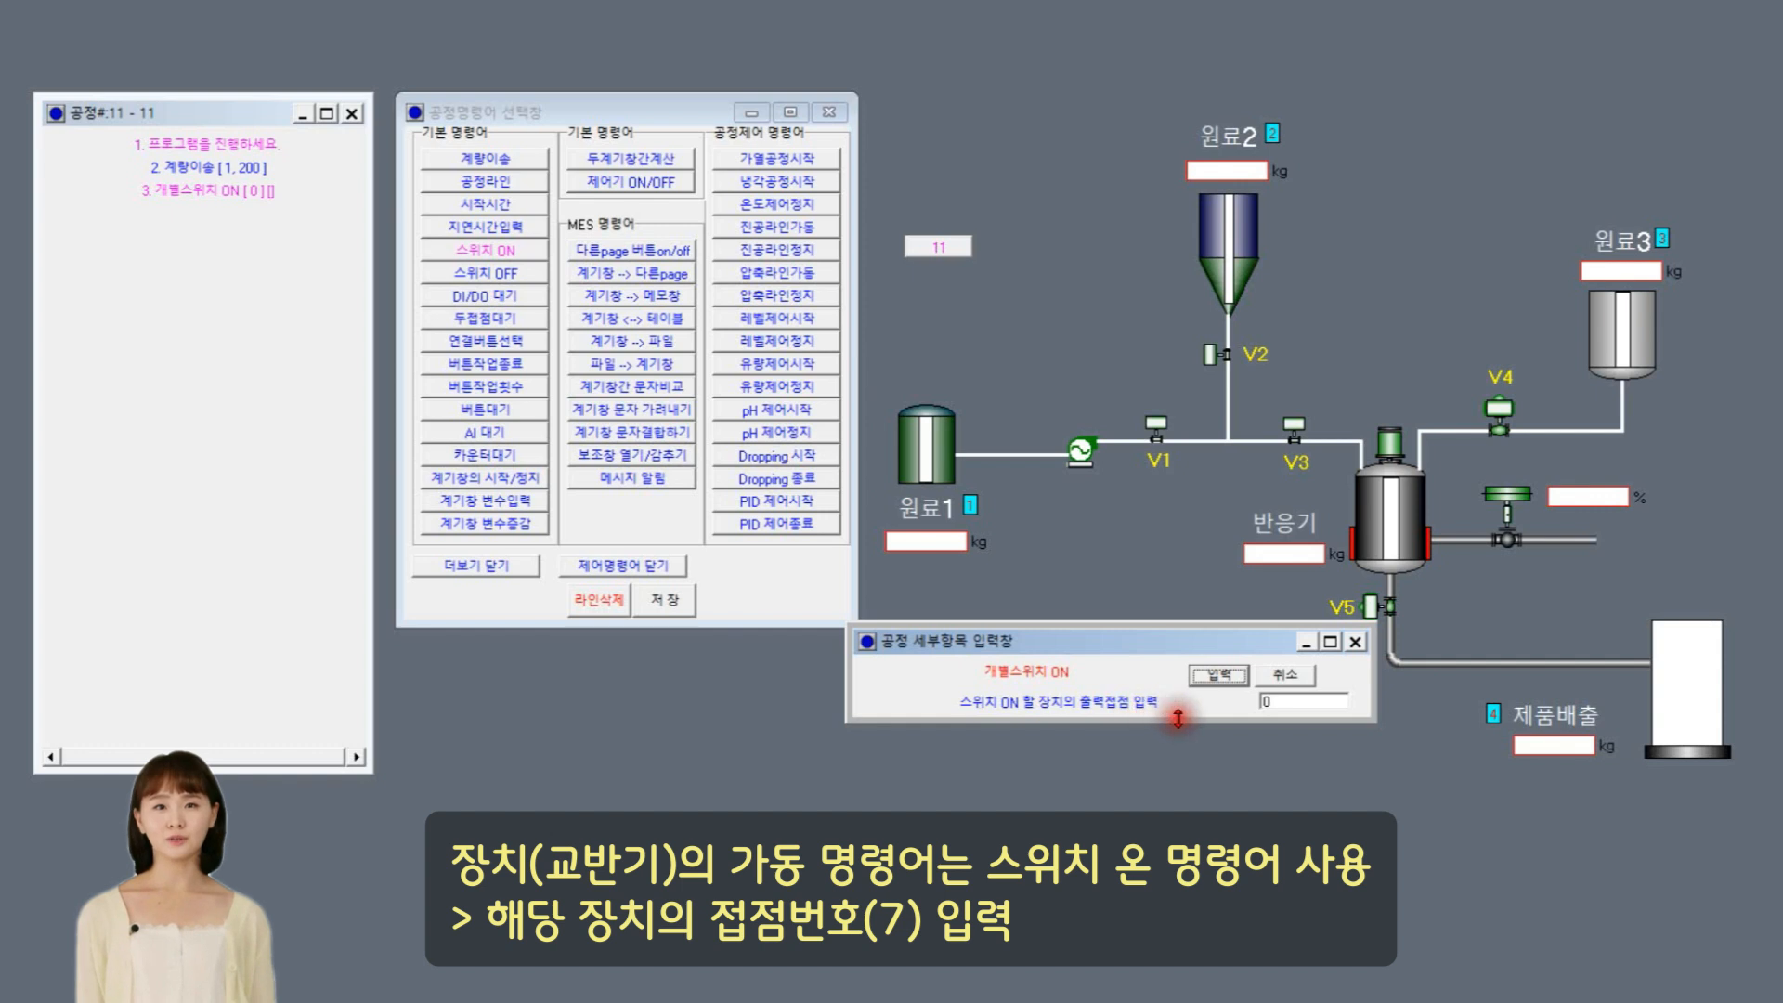
right_click(1396, 434)
click(1507, 765)
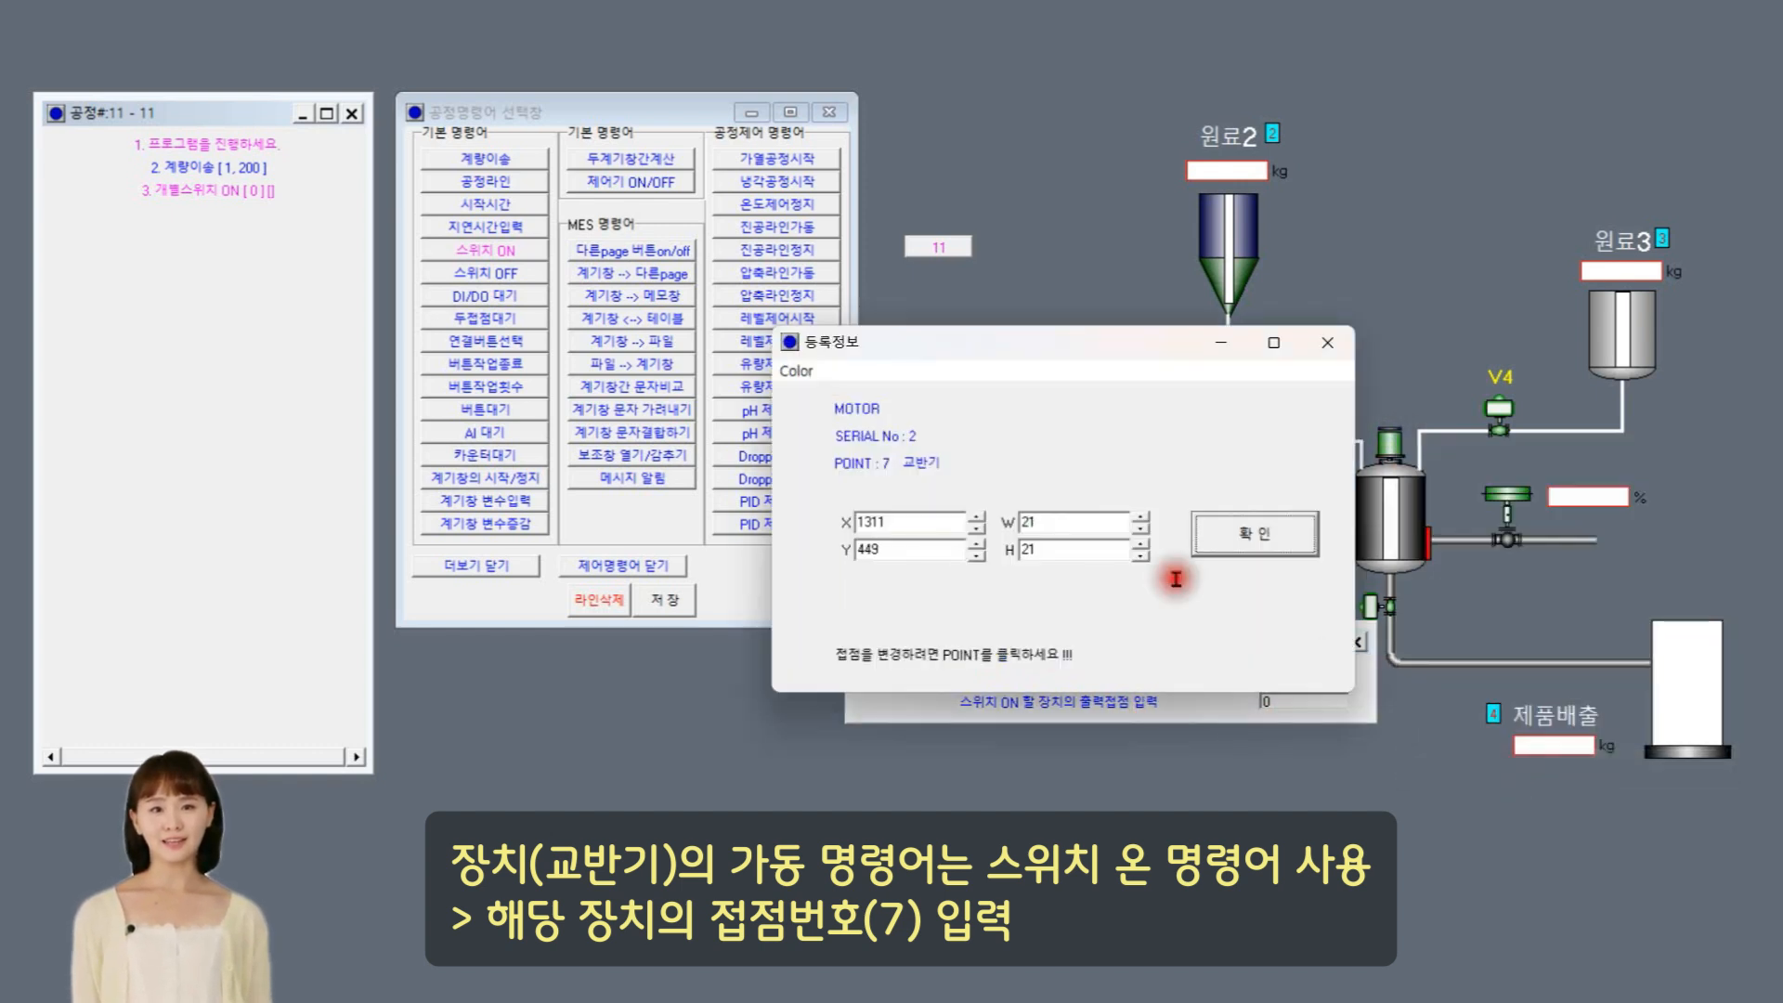
click(1218, 532)
double_click(1265, 701)
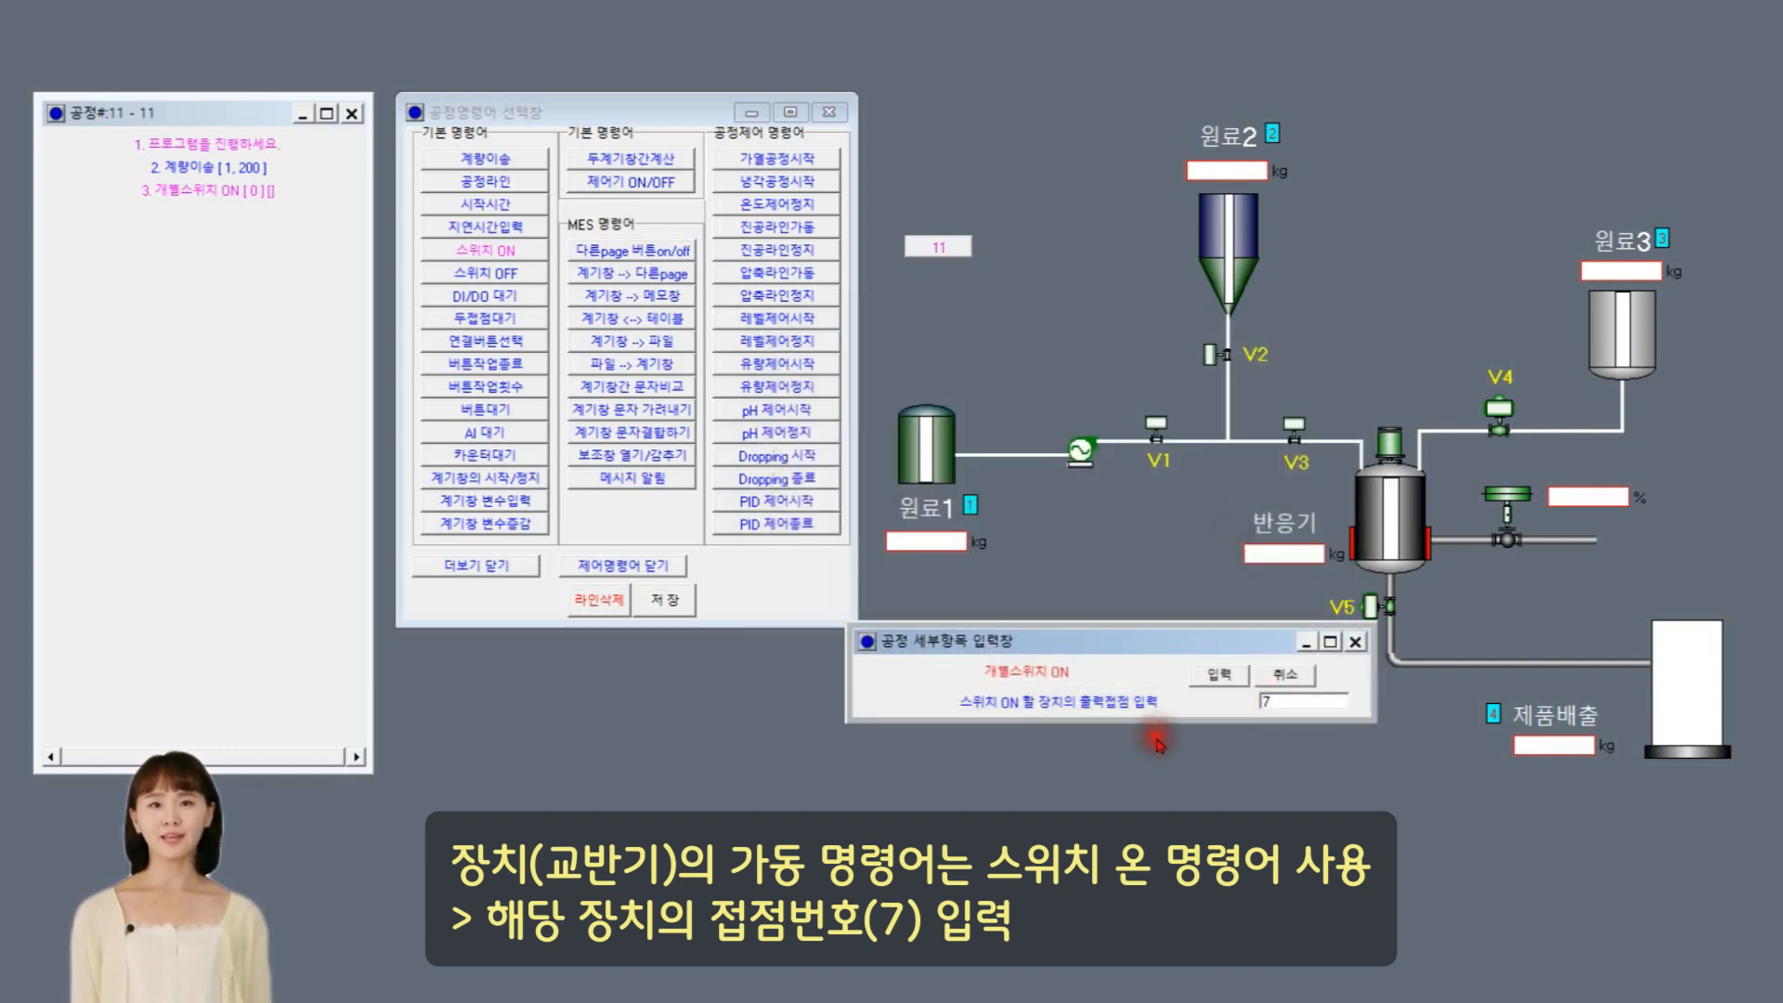
click(1236, 675)
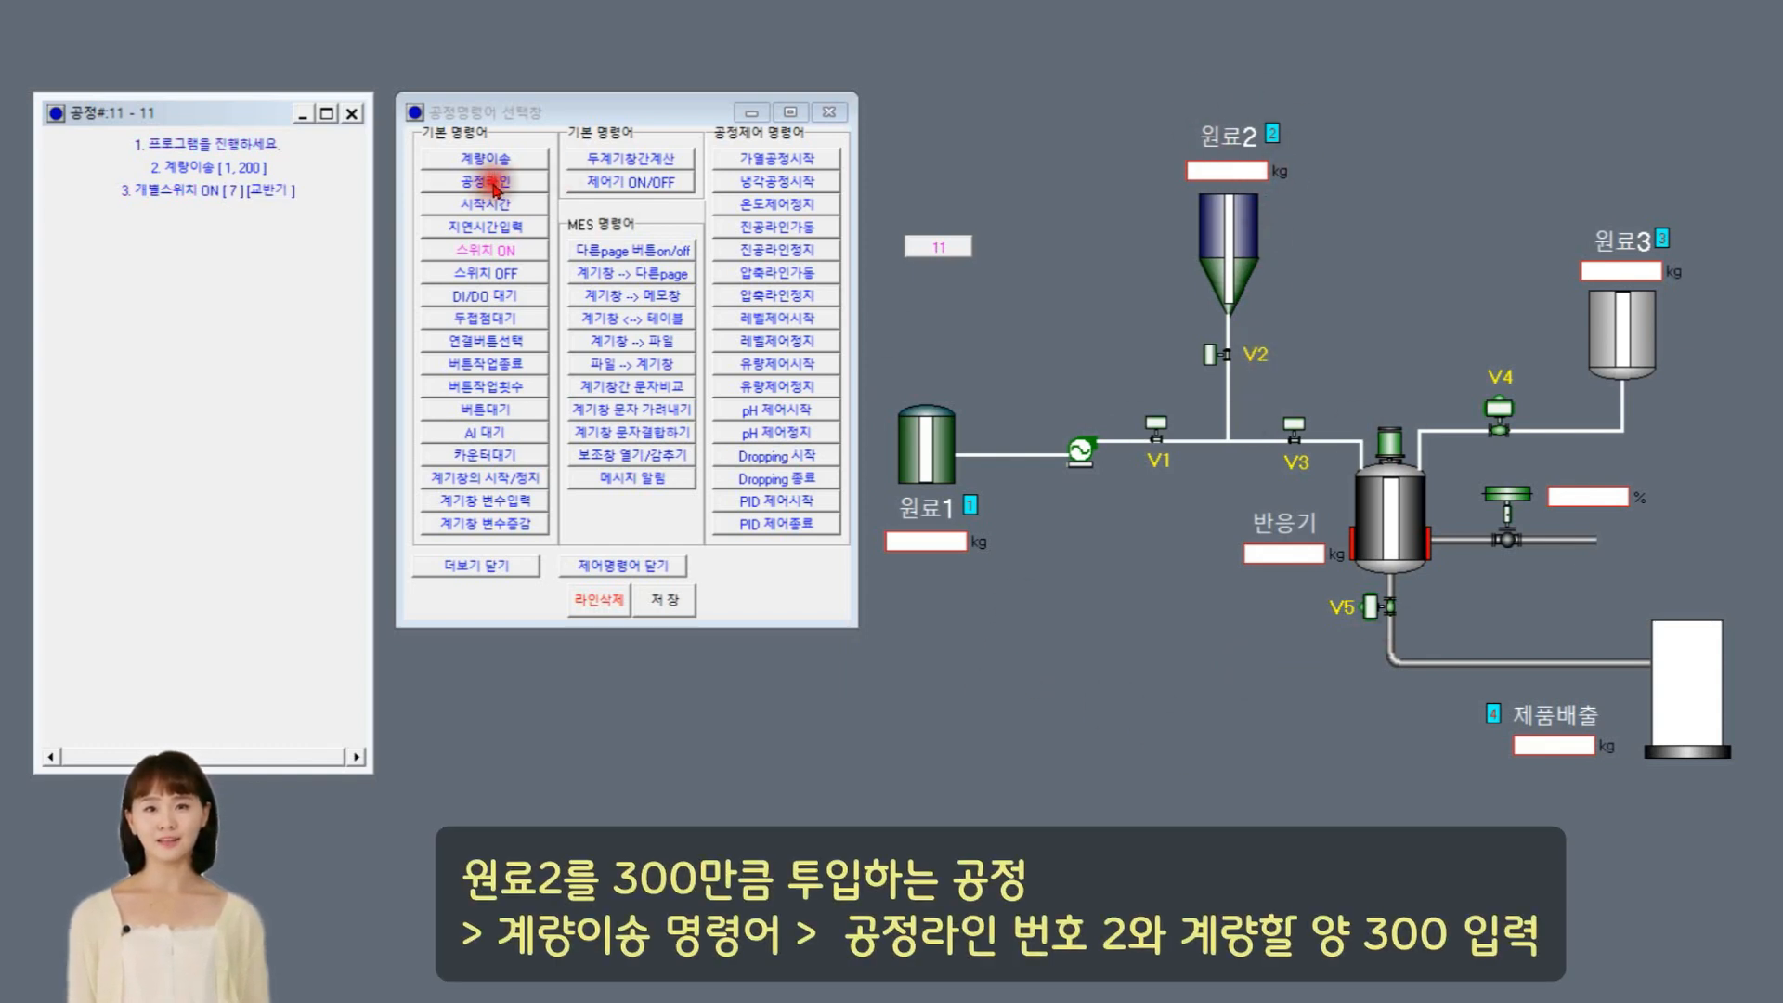
Step: Add a 계량이송 command with process line number 2 and a metered amount of 300 to feed 원료2
click(185, 212)
double_click(1286, 701)
text(2)
click(1304, 727)
drag(1305, 727, 1251, 726)
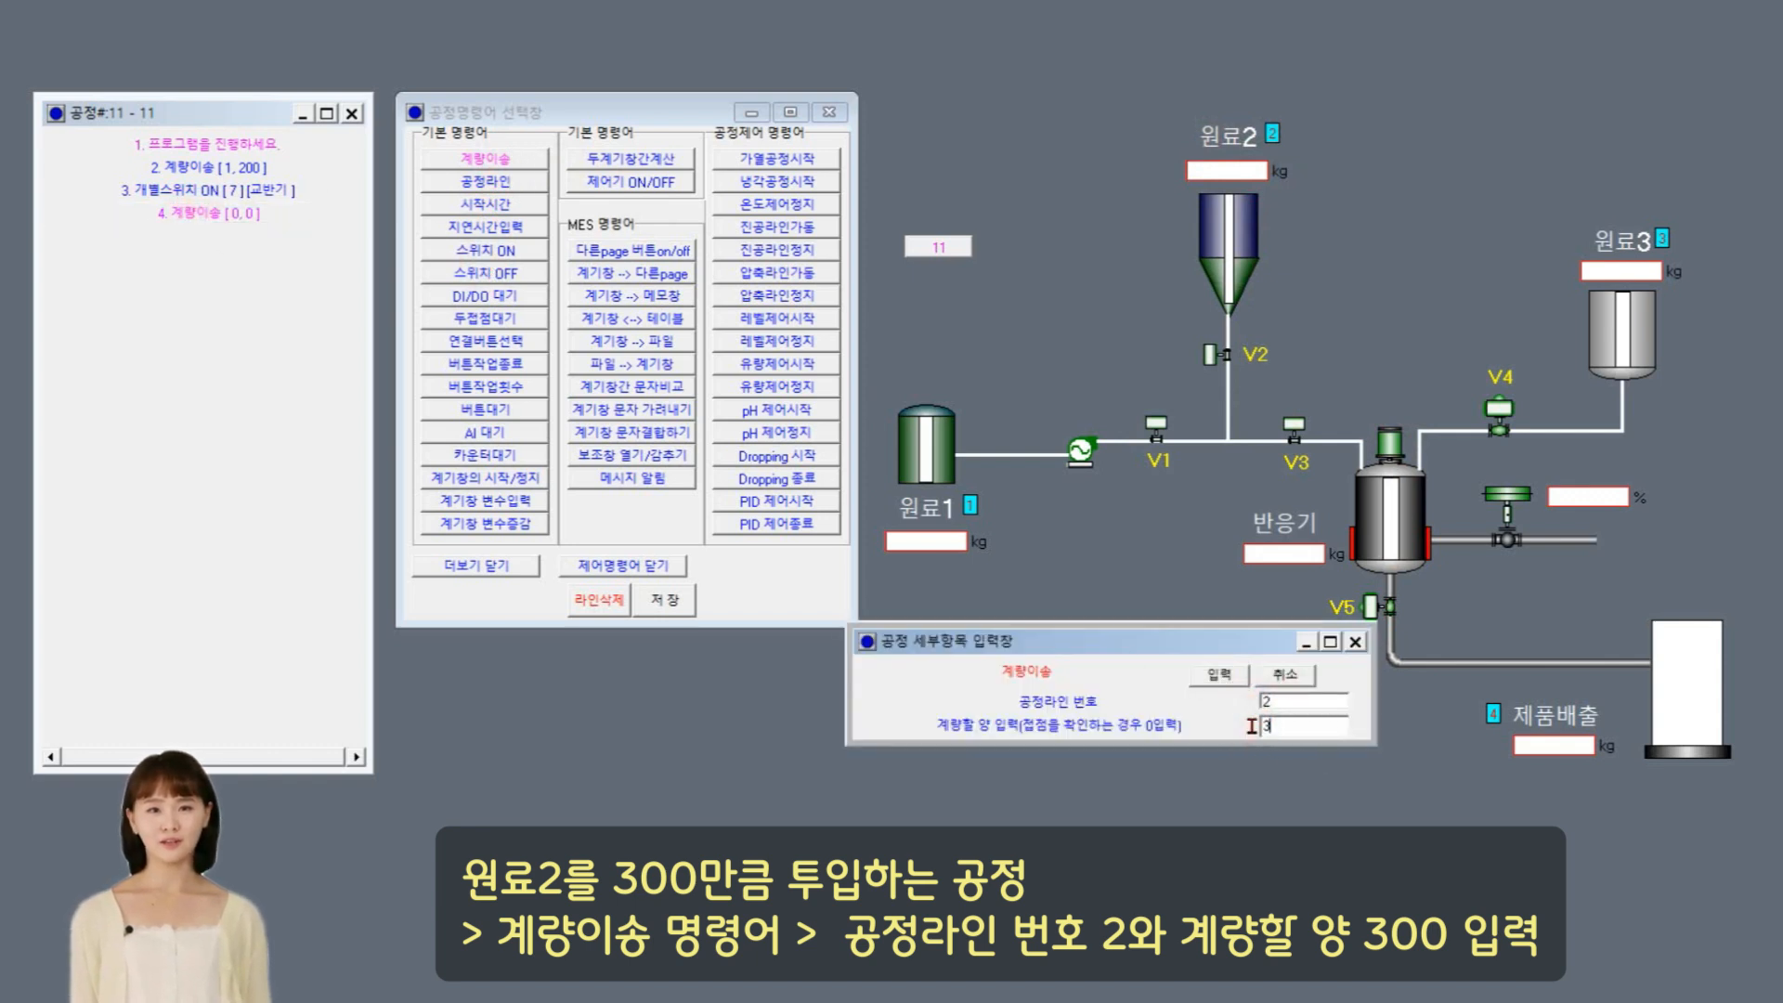
click(1220, 674)
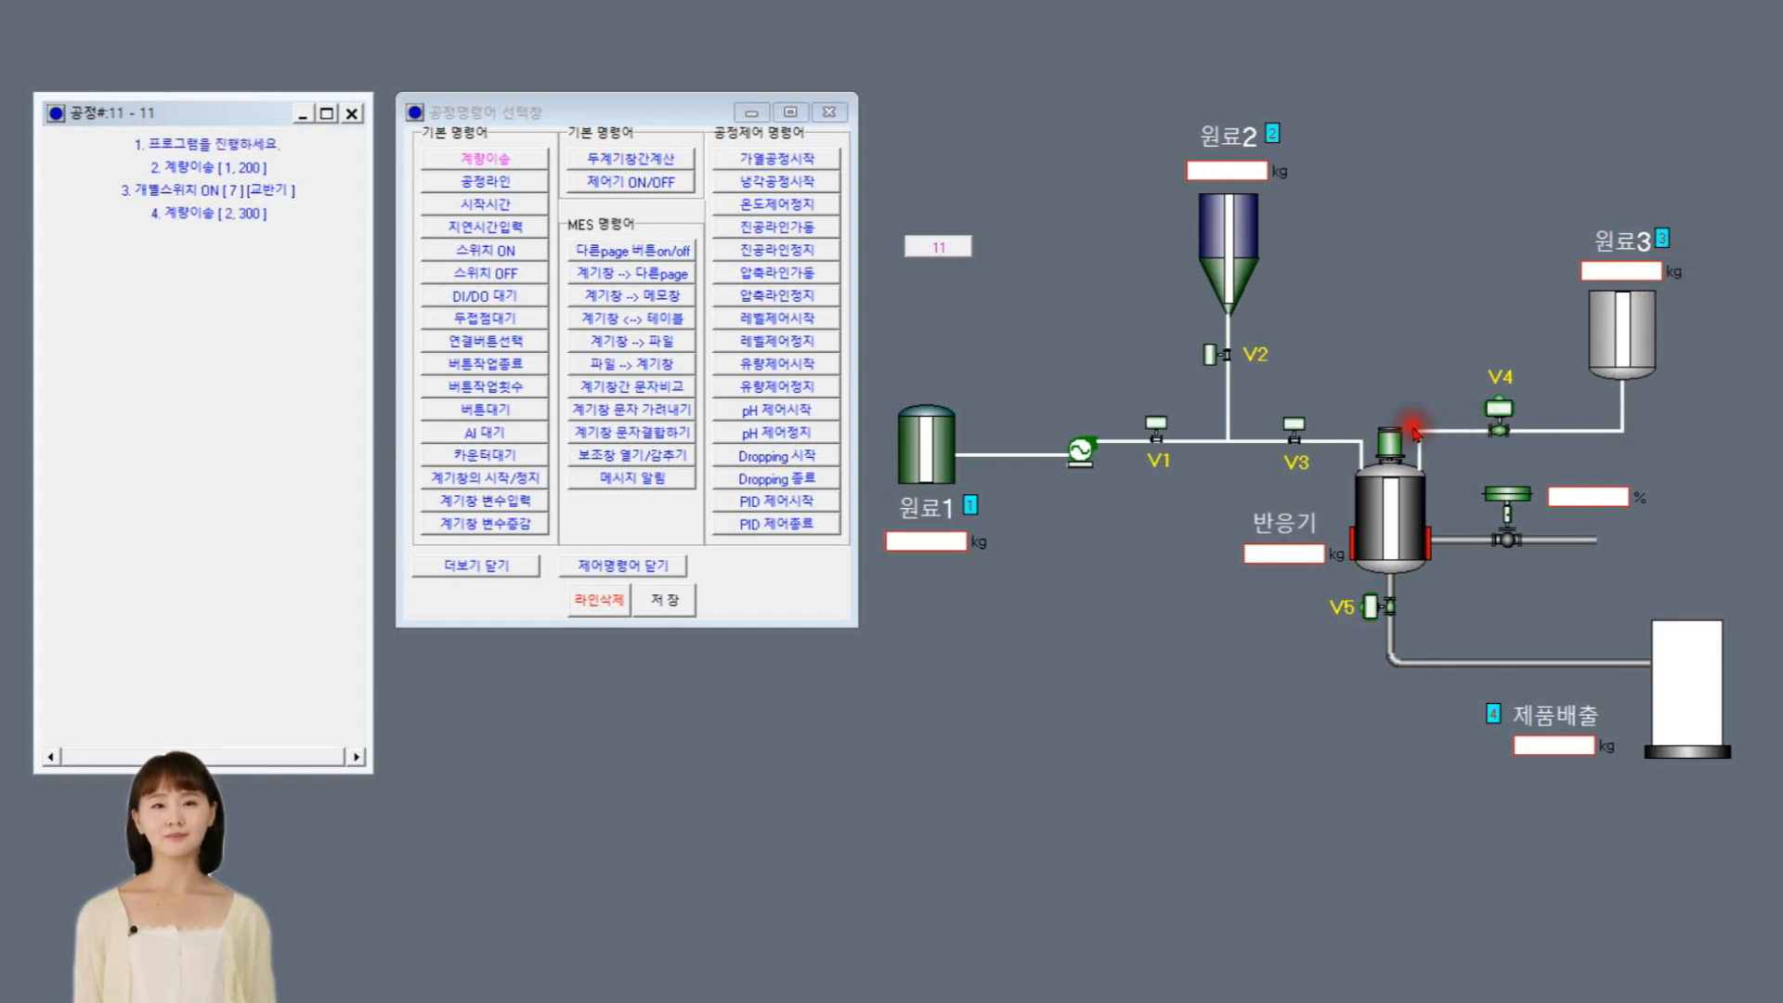
Step: Add a 계량이송 command with process line number 3 and a metered amount of 500 to feed 원료3
click(485, 159)
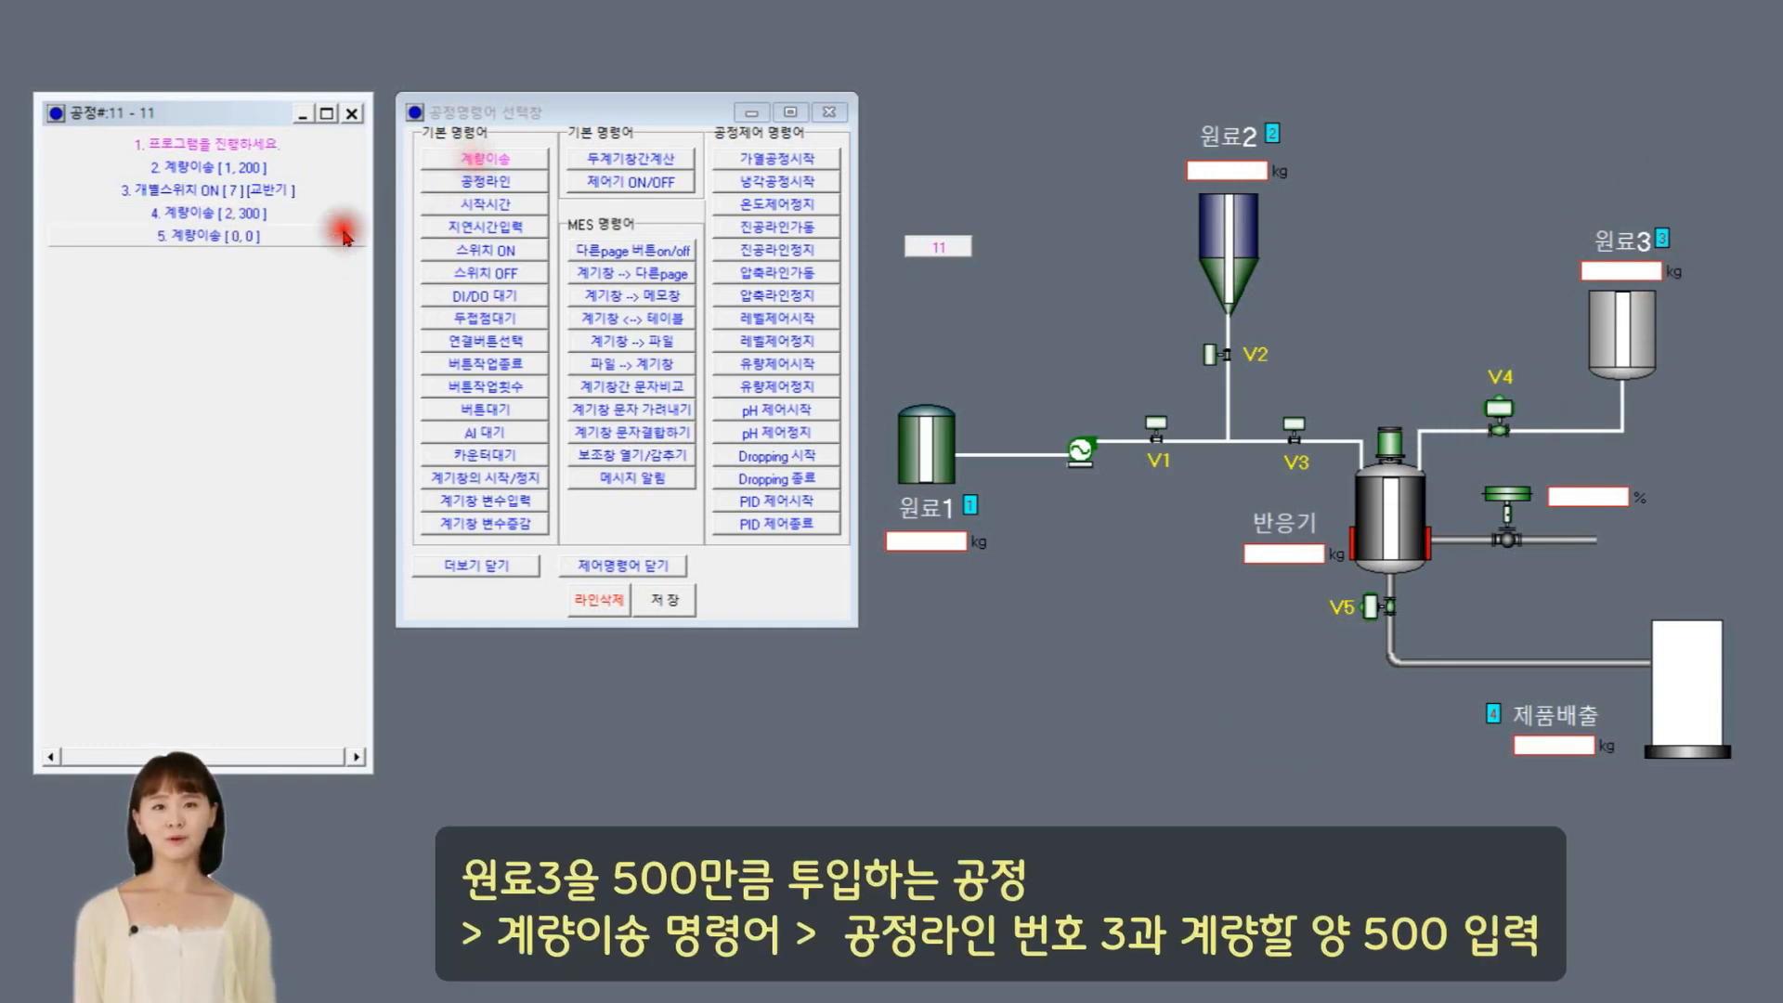
double_click(231, 238)
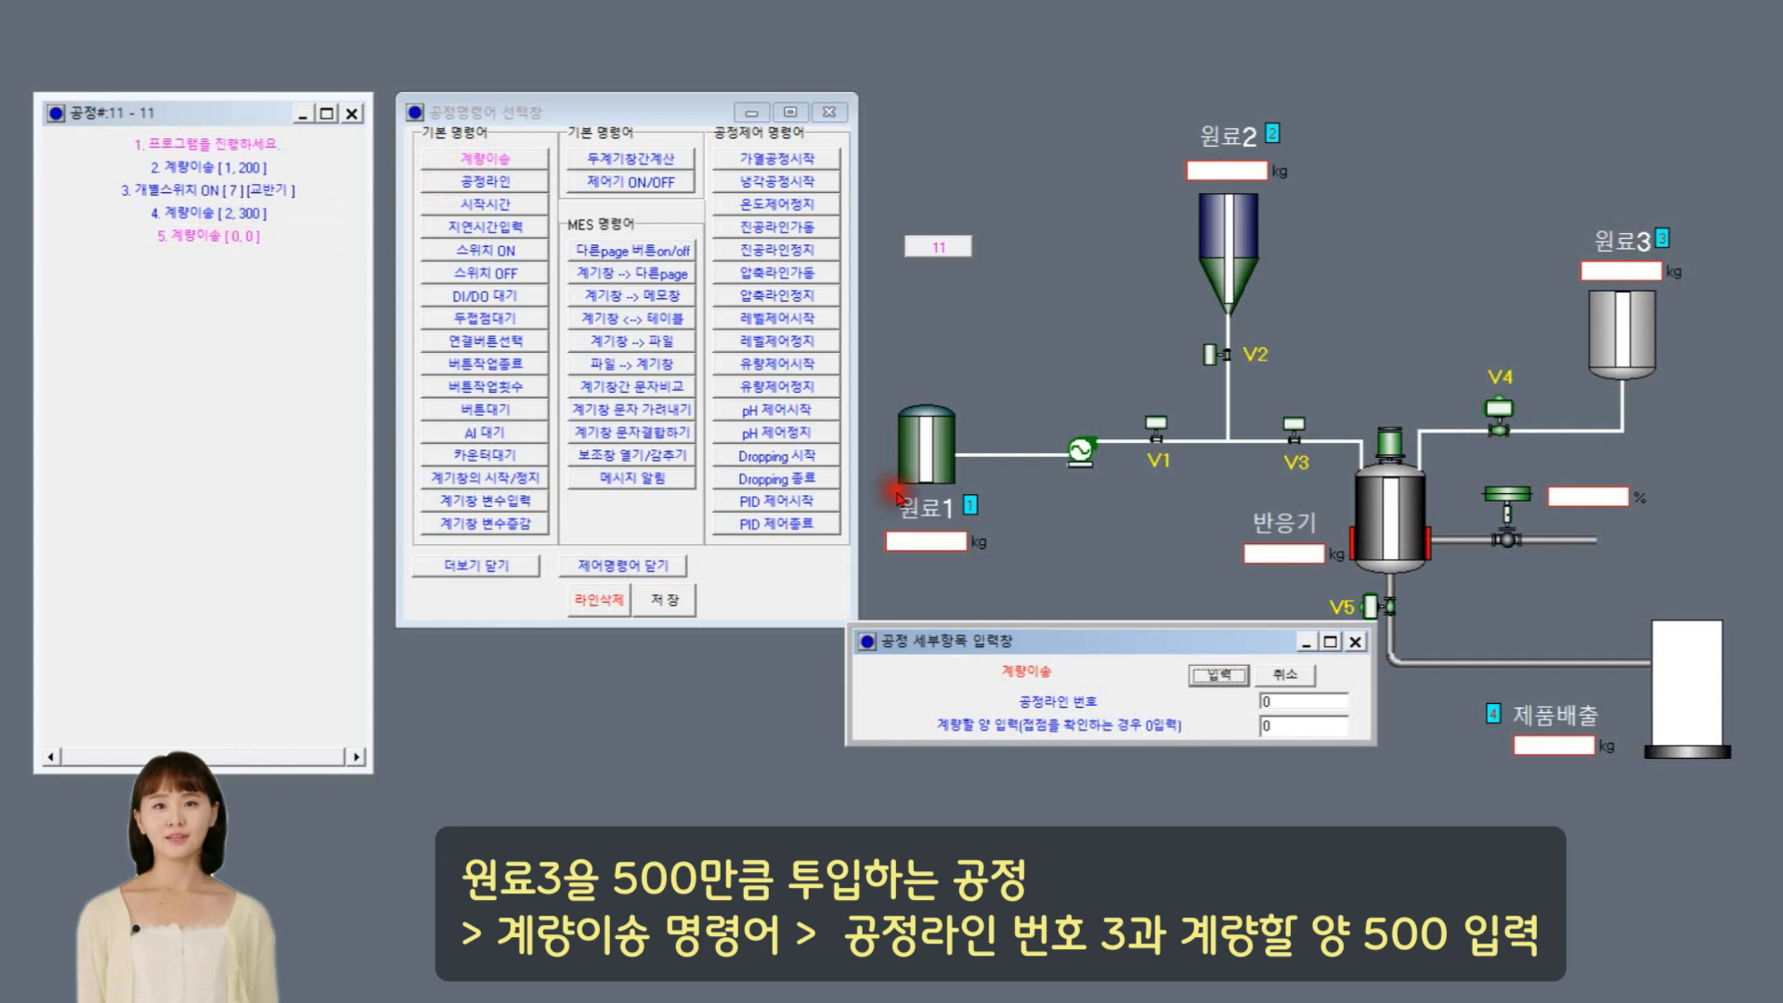
click(1284, 703)
text(3)
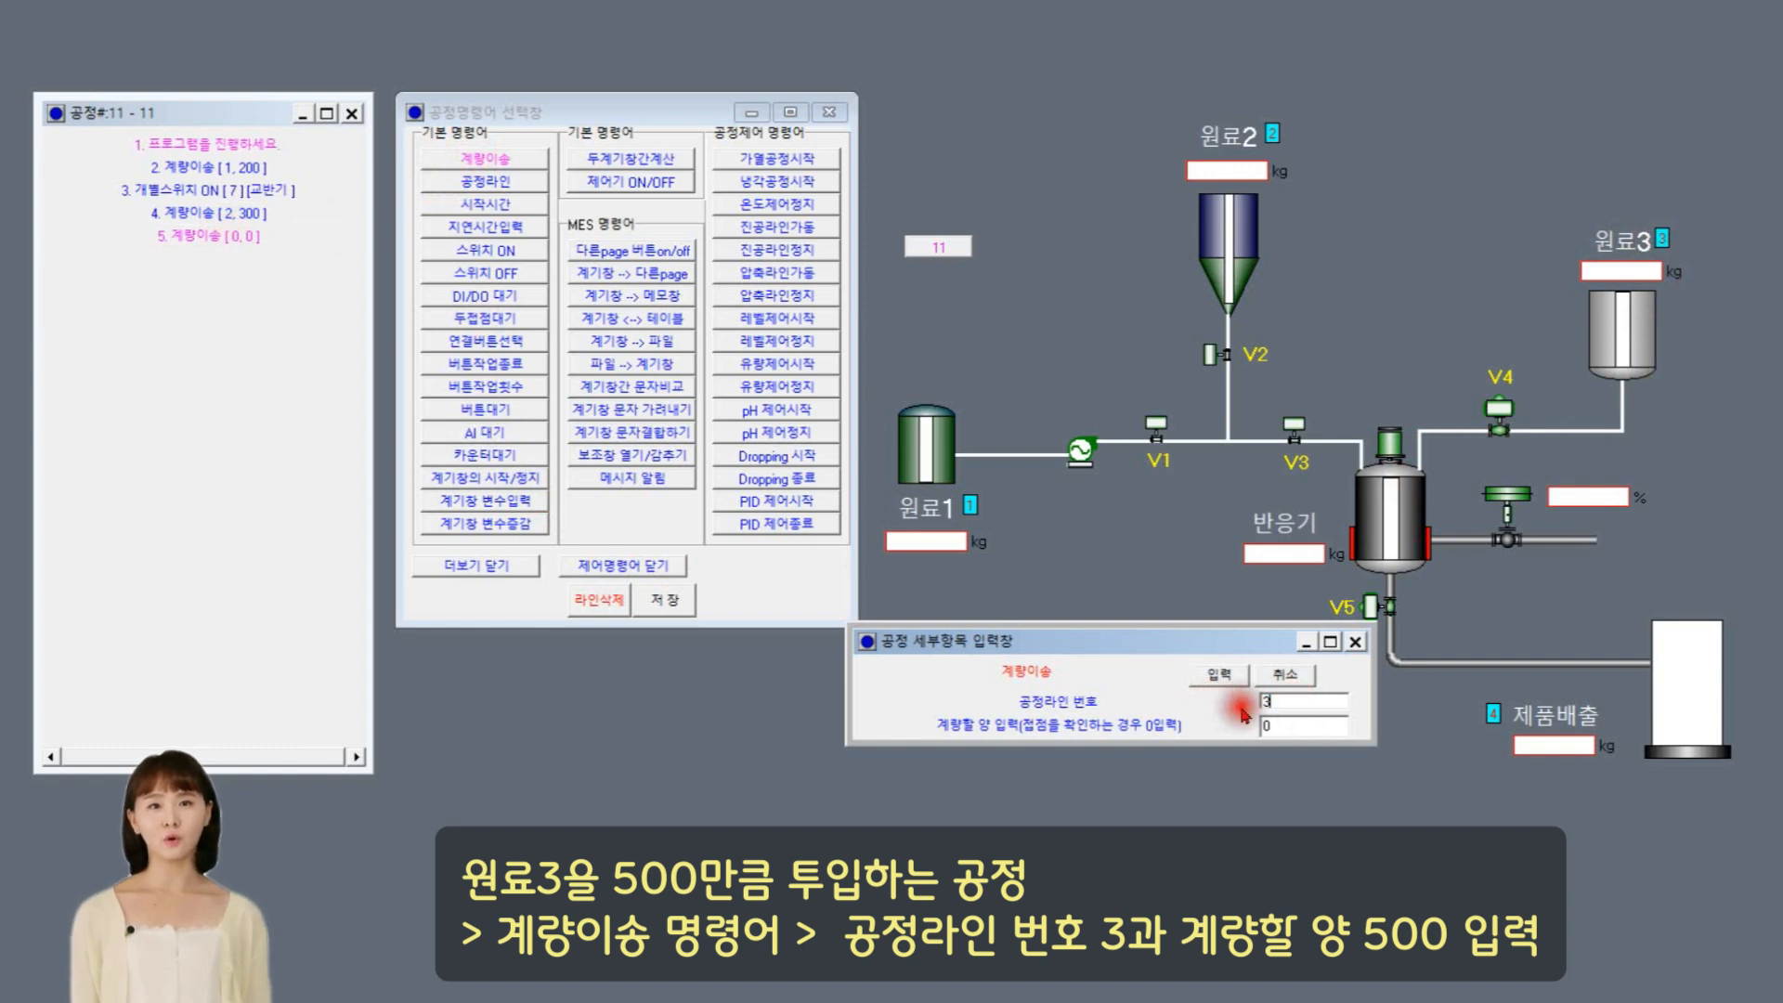
drag(1284, 725, 1210, 722)
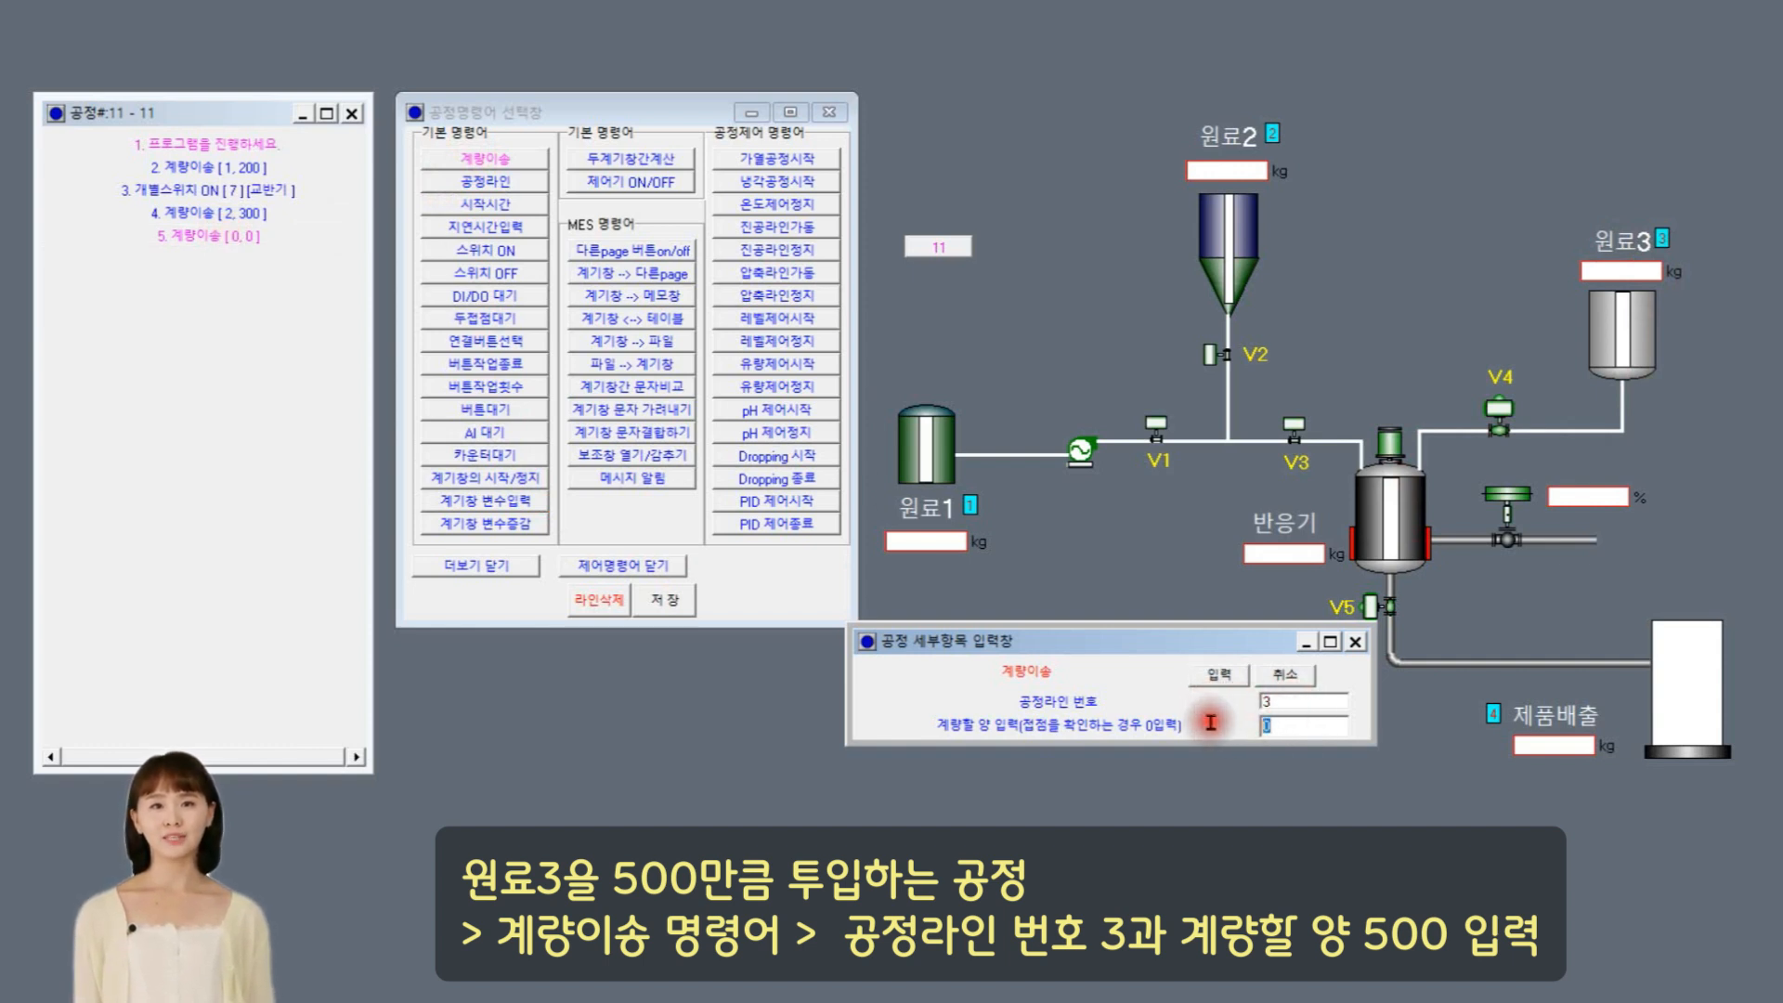
click(1233, 678)
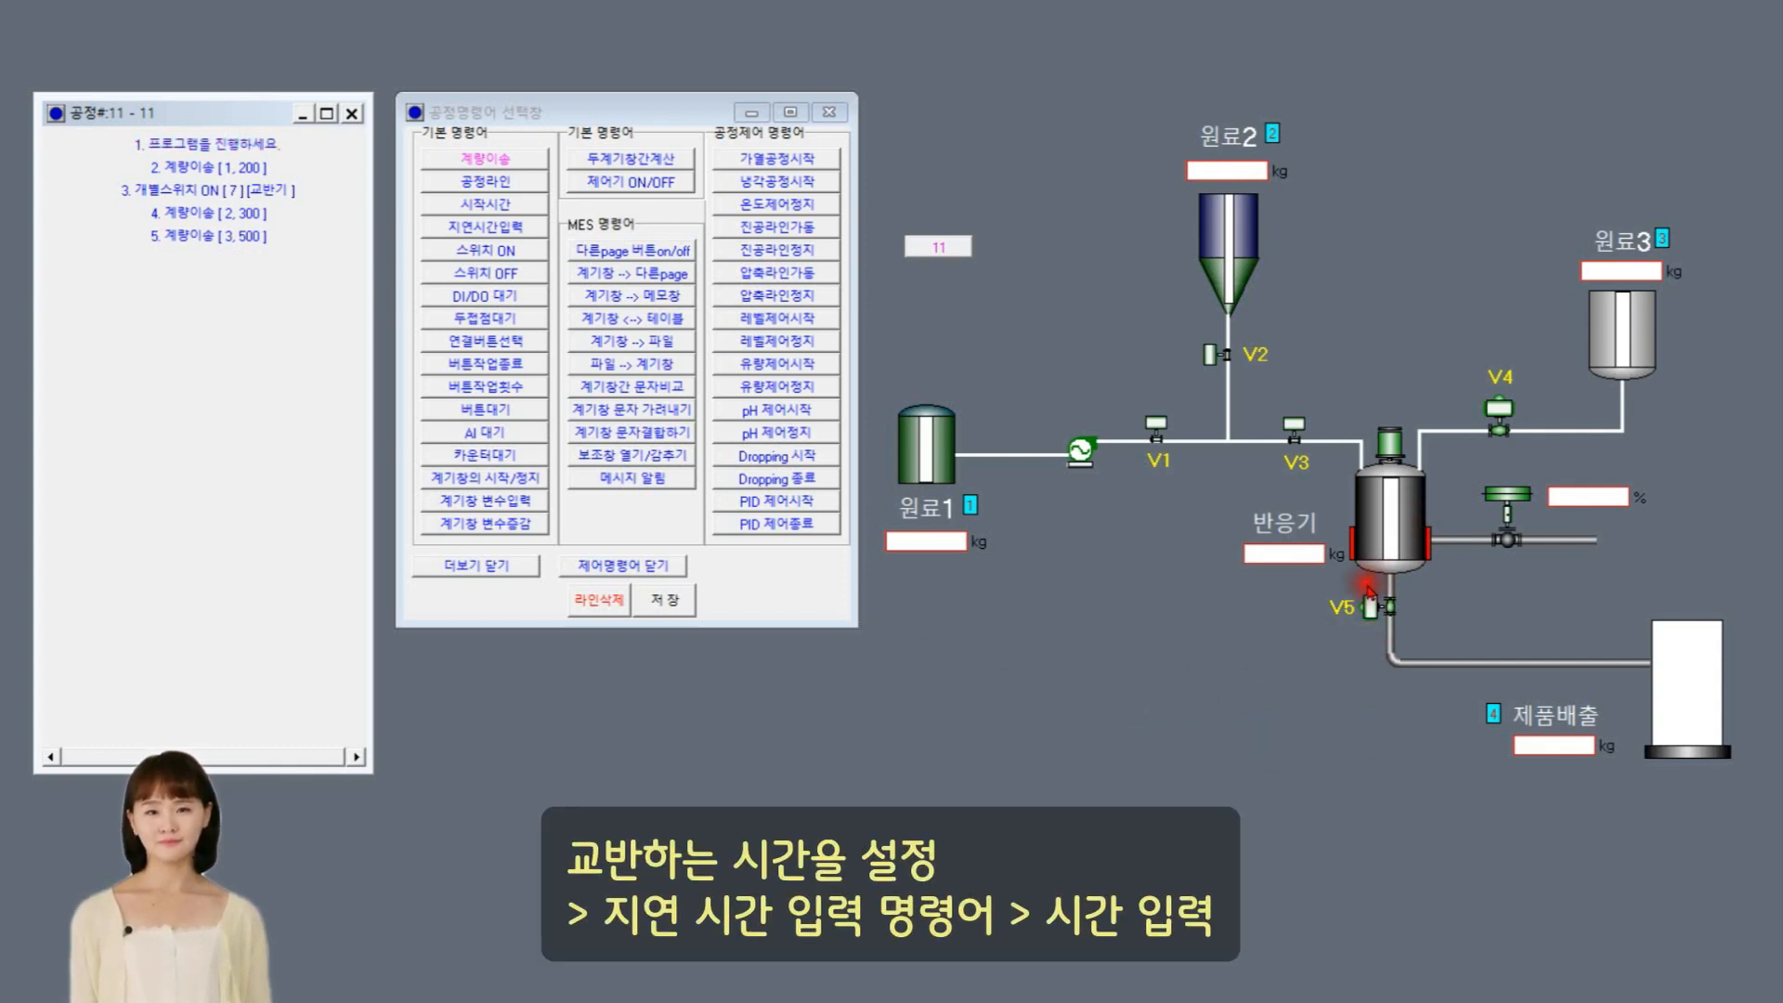
Step: Add a 지연시간입력 command for the stirring time with a delay of 5 and time unit 1 (seconds)
click(1401, 414)
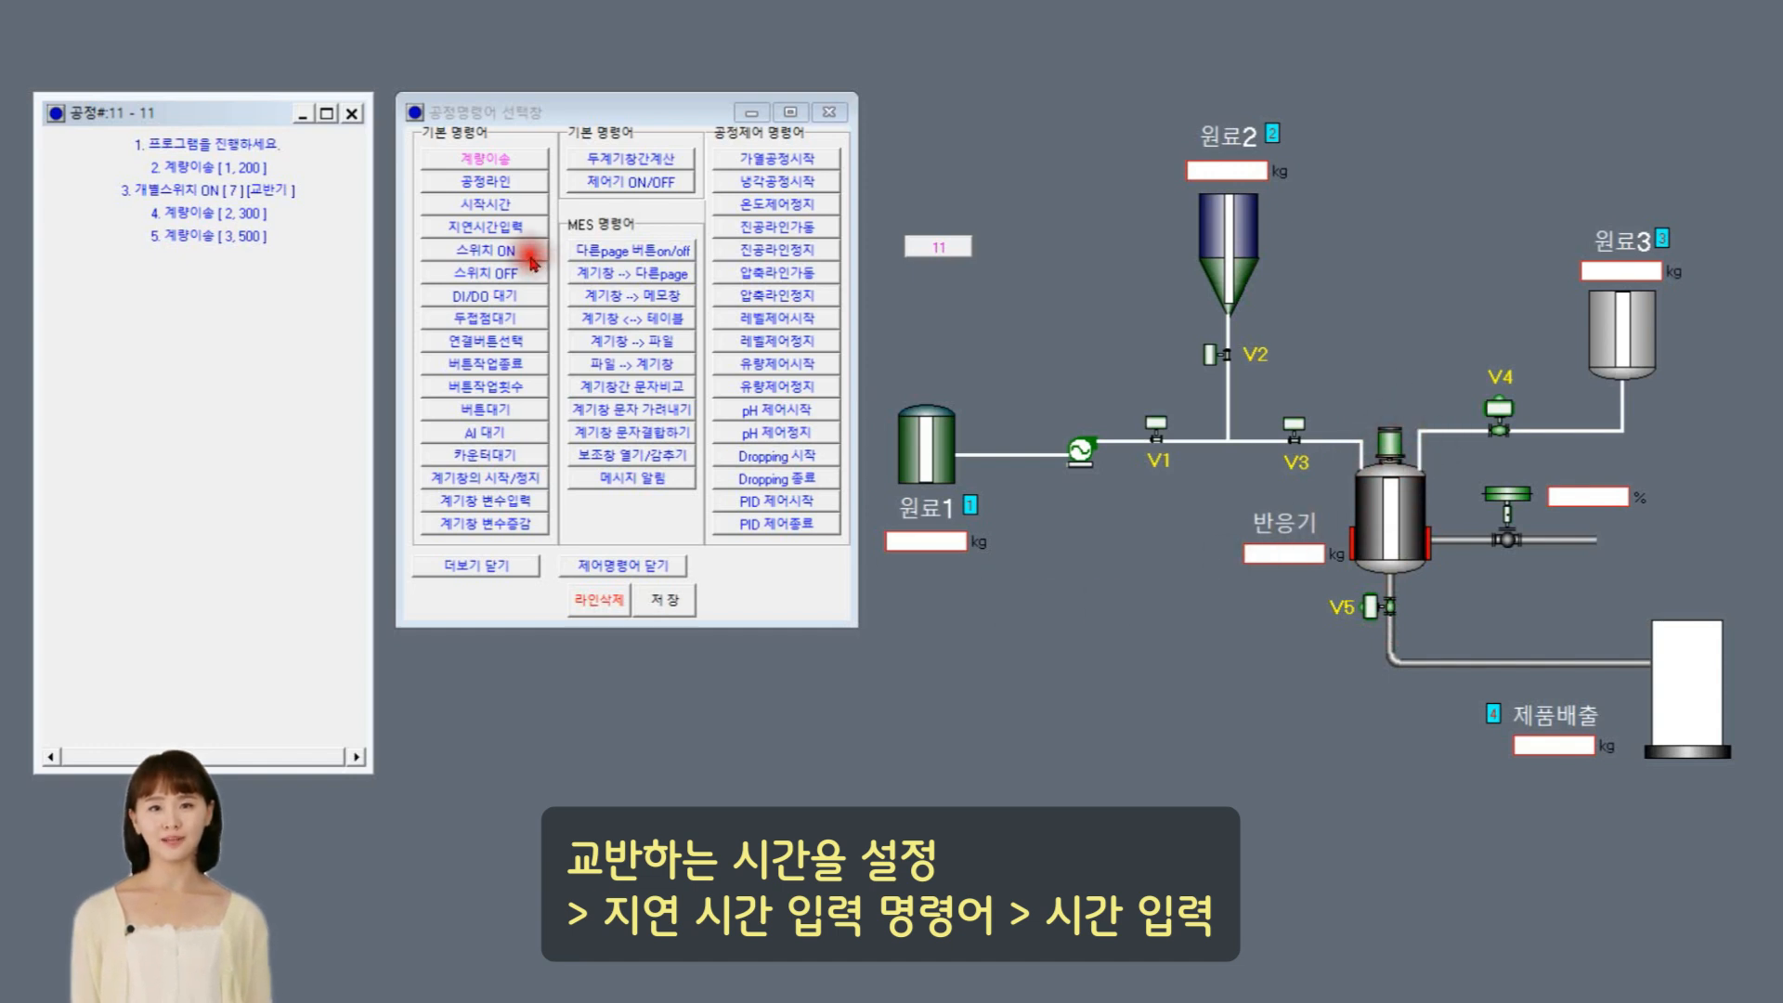
click(484, 227)
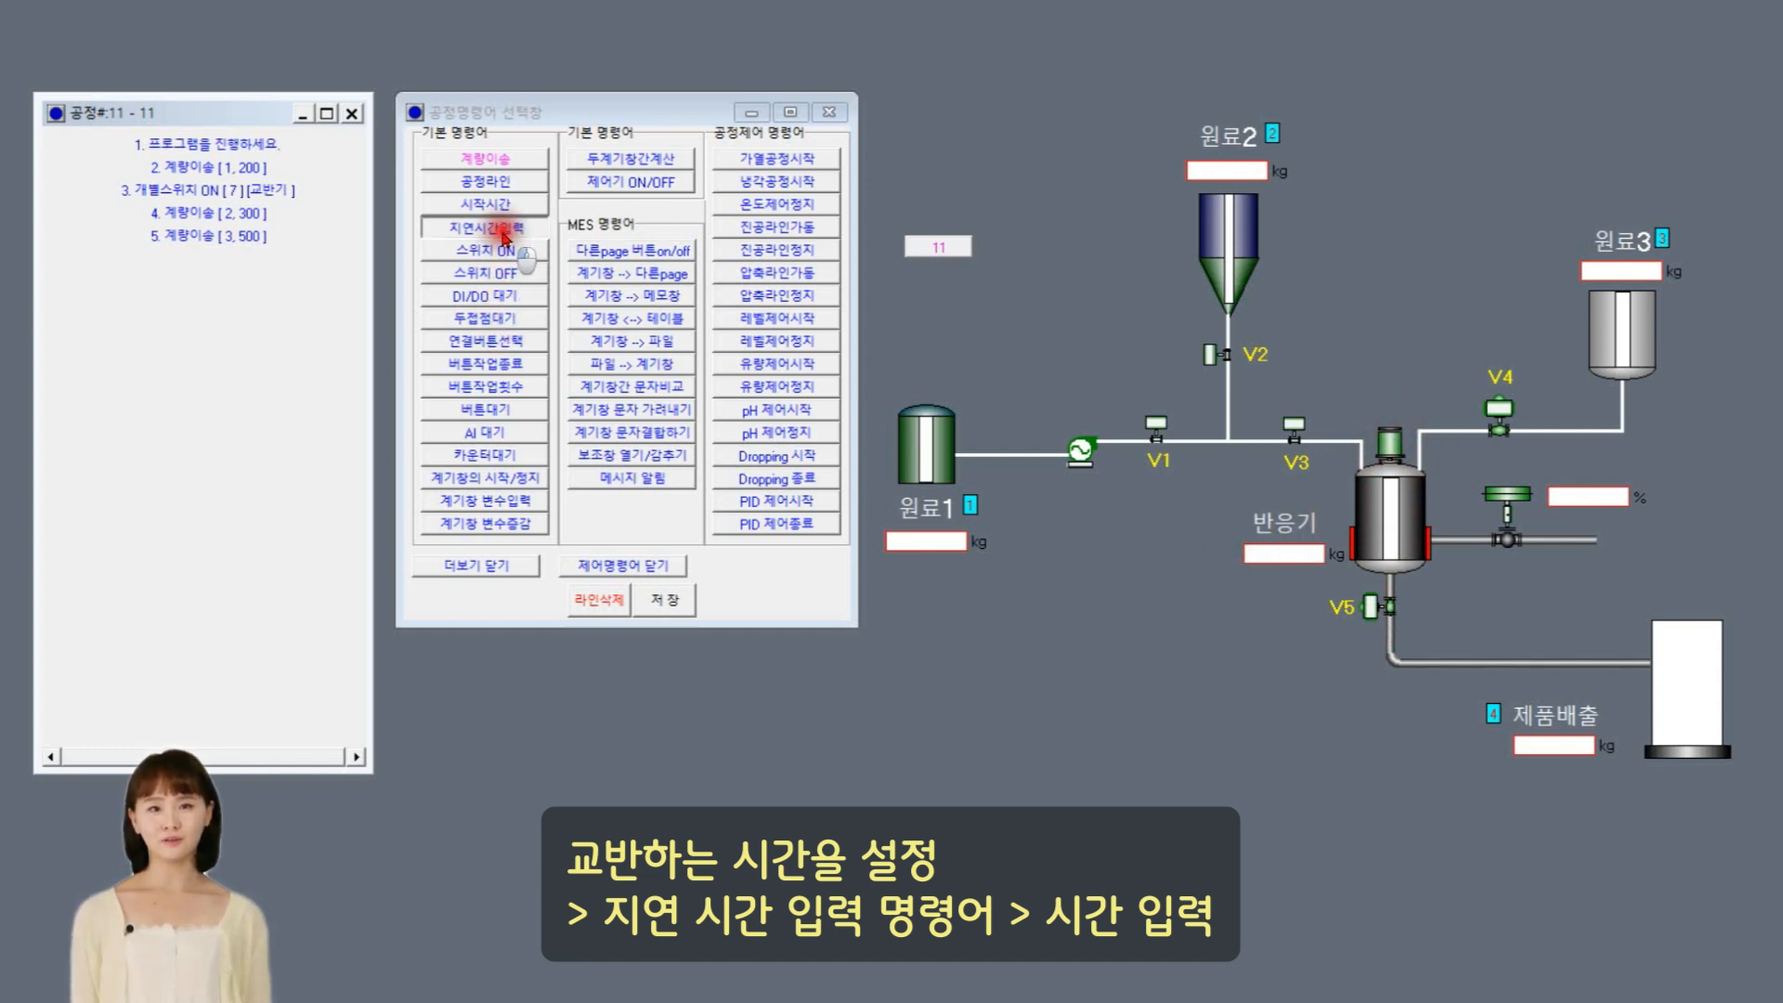
double_click(248, 264)
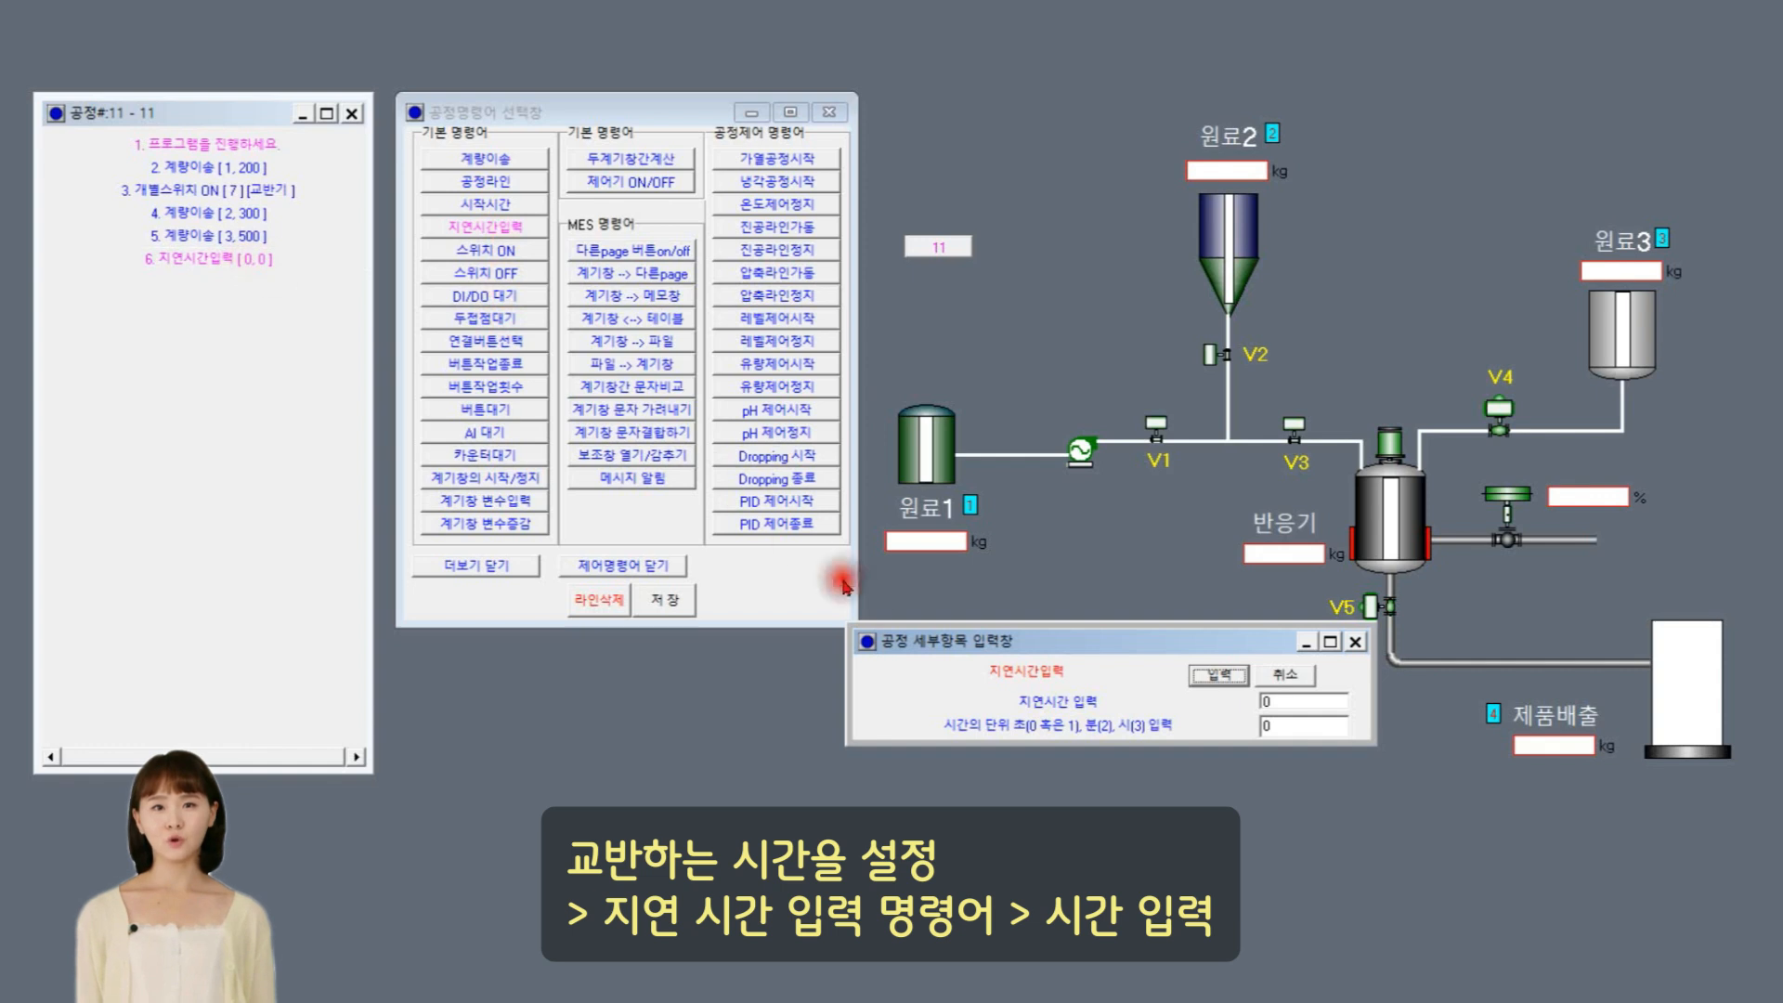
text(5)
double_click(1281, 725)
text(1)
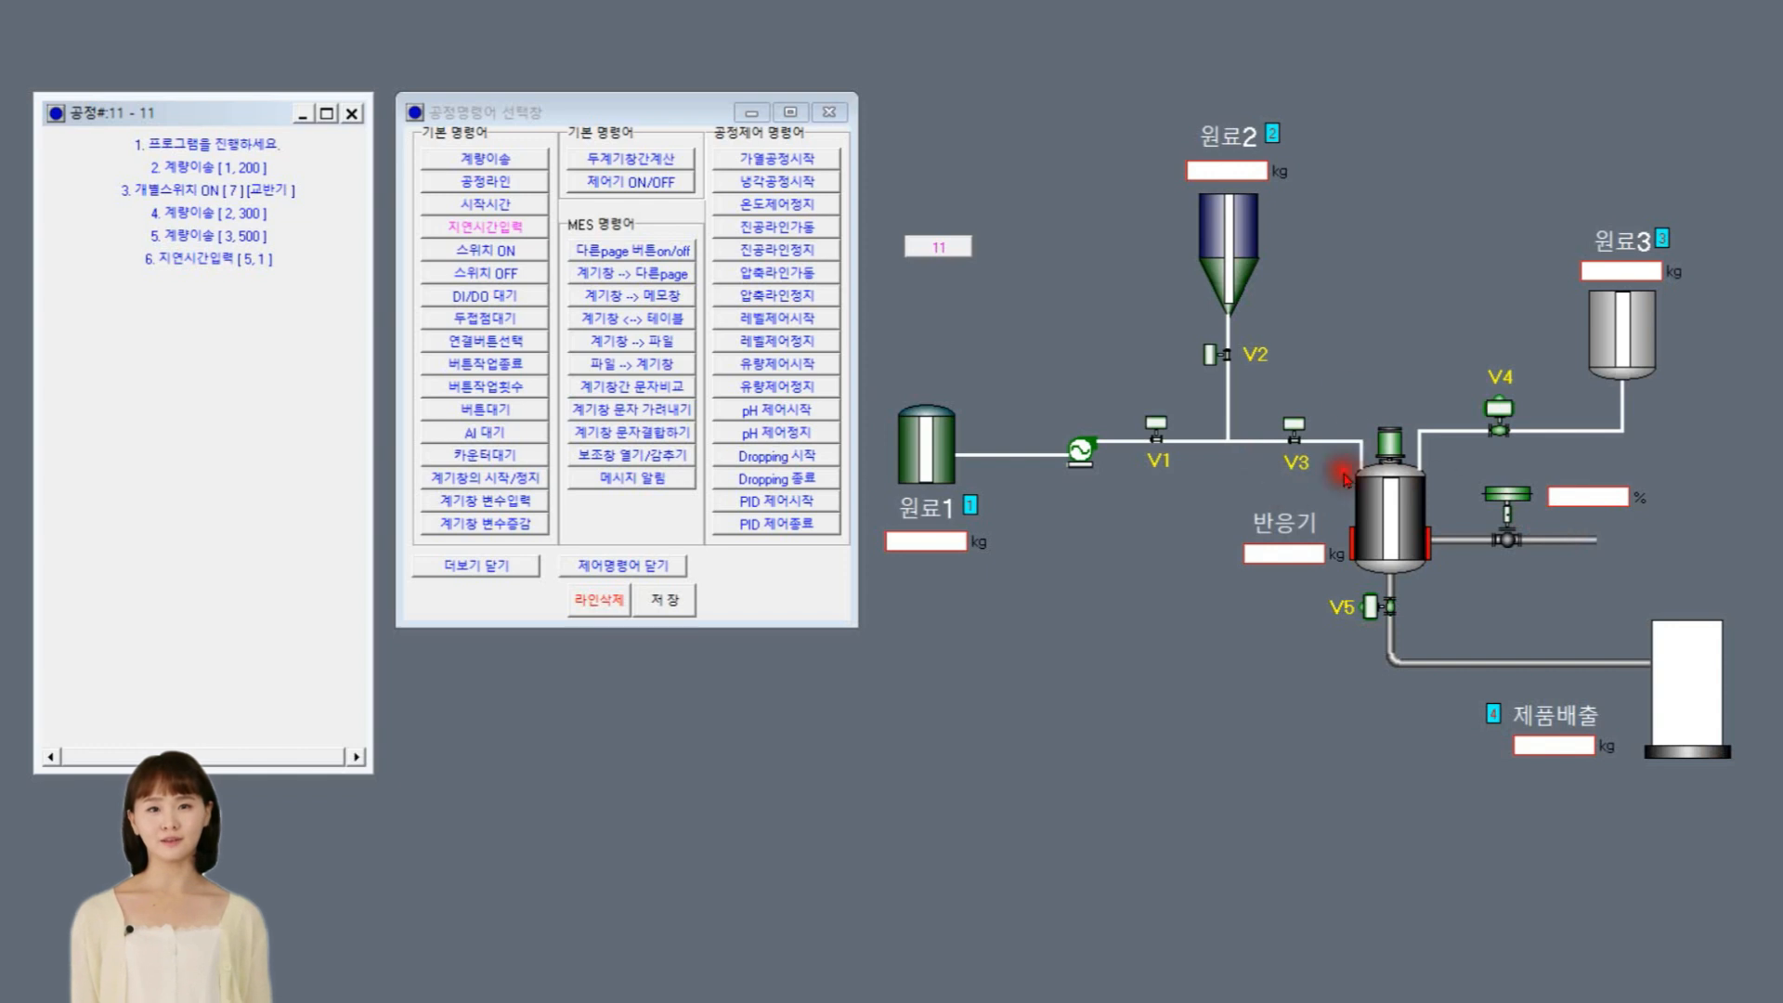
Step: Add a 스위치 OFF command that stops the 교반기 on output contact 7
click(506, 275)
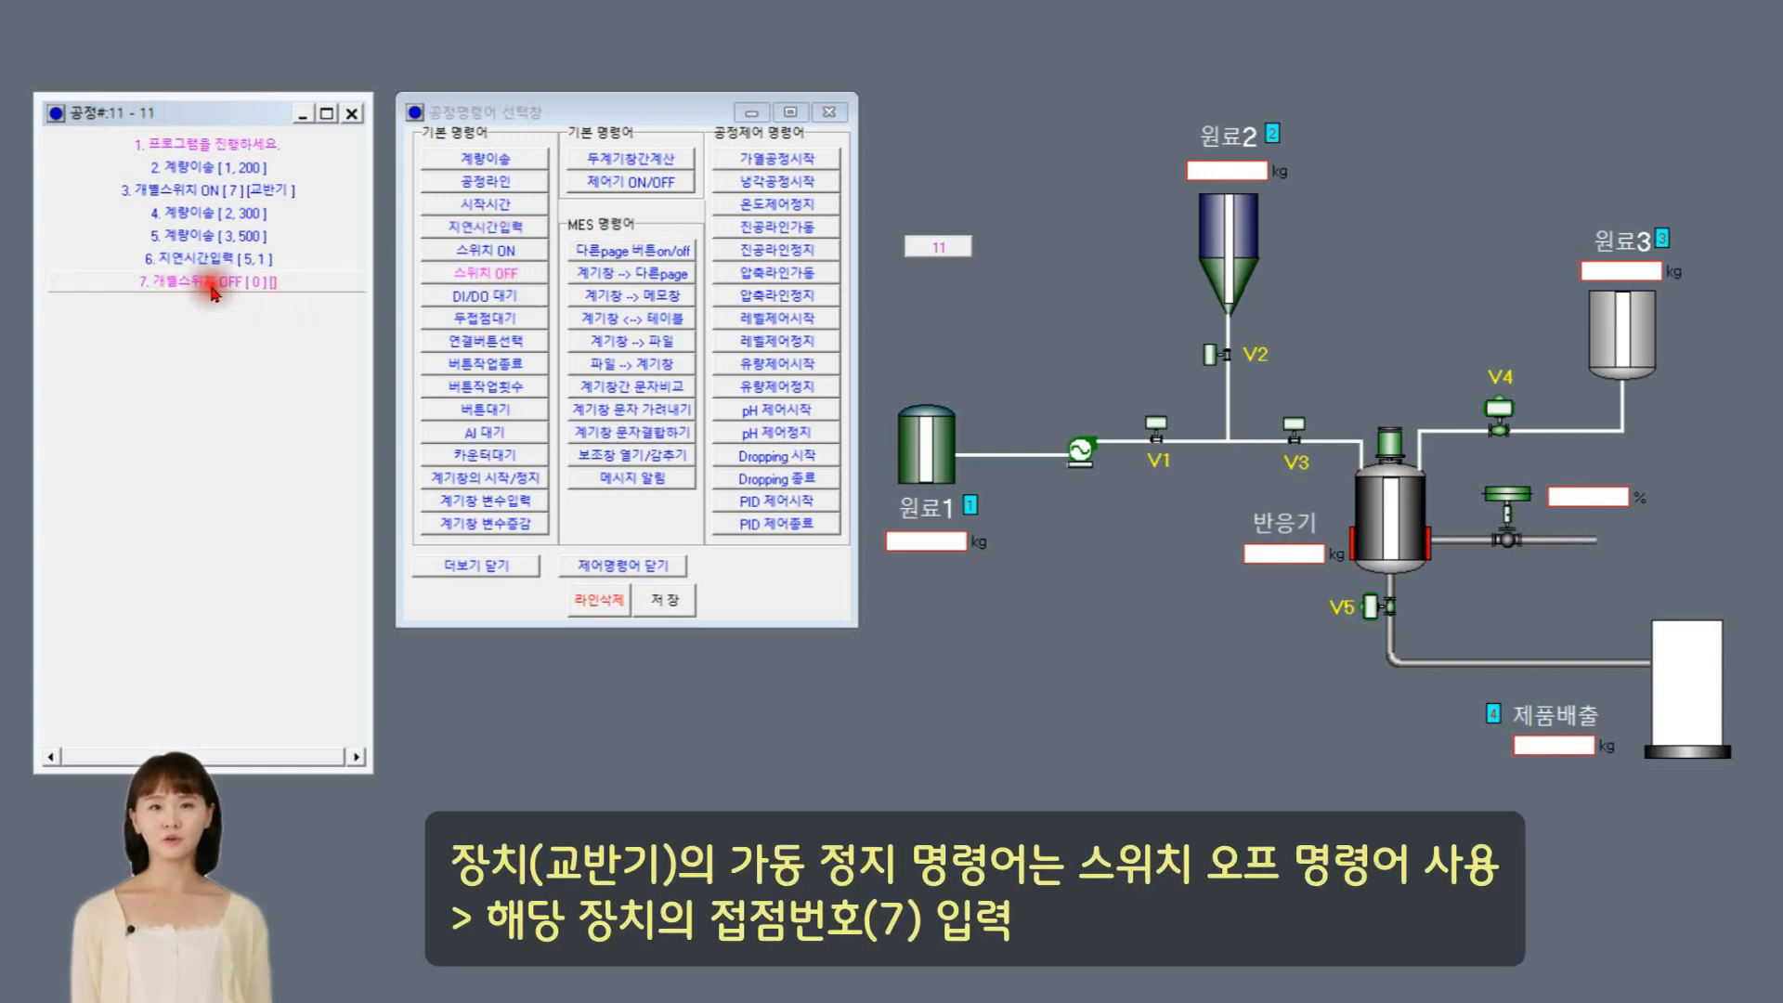
double_click(214, 288)
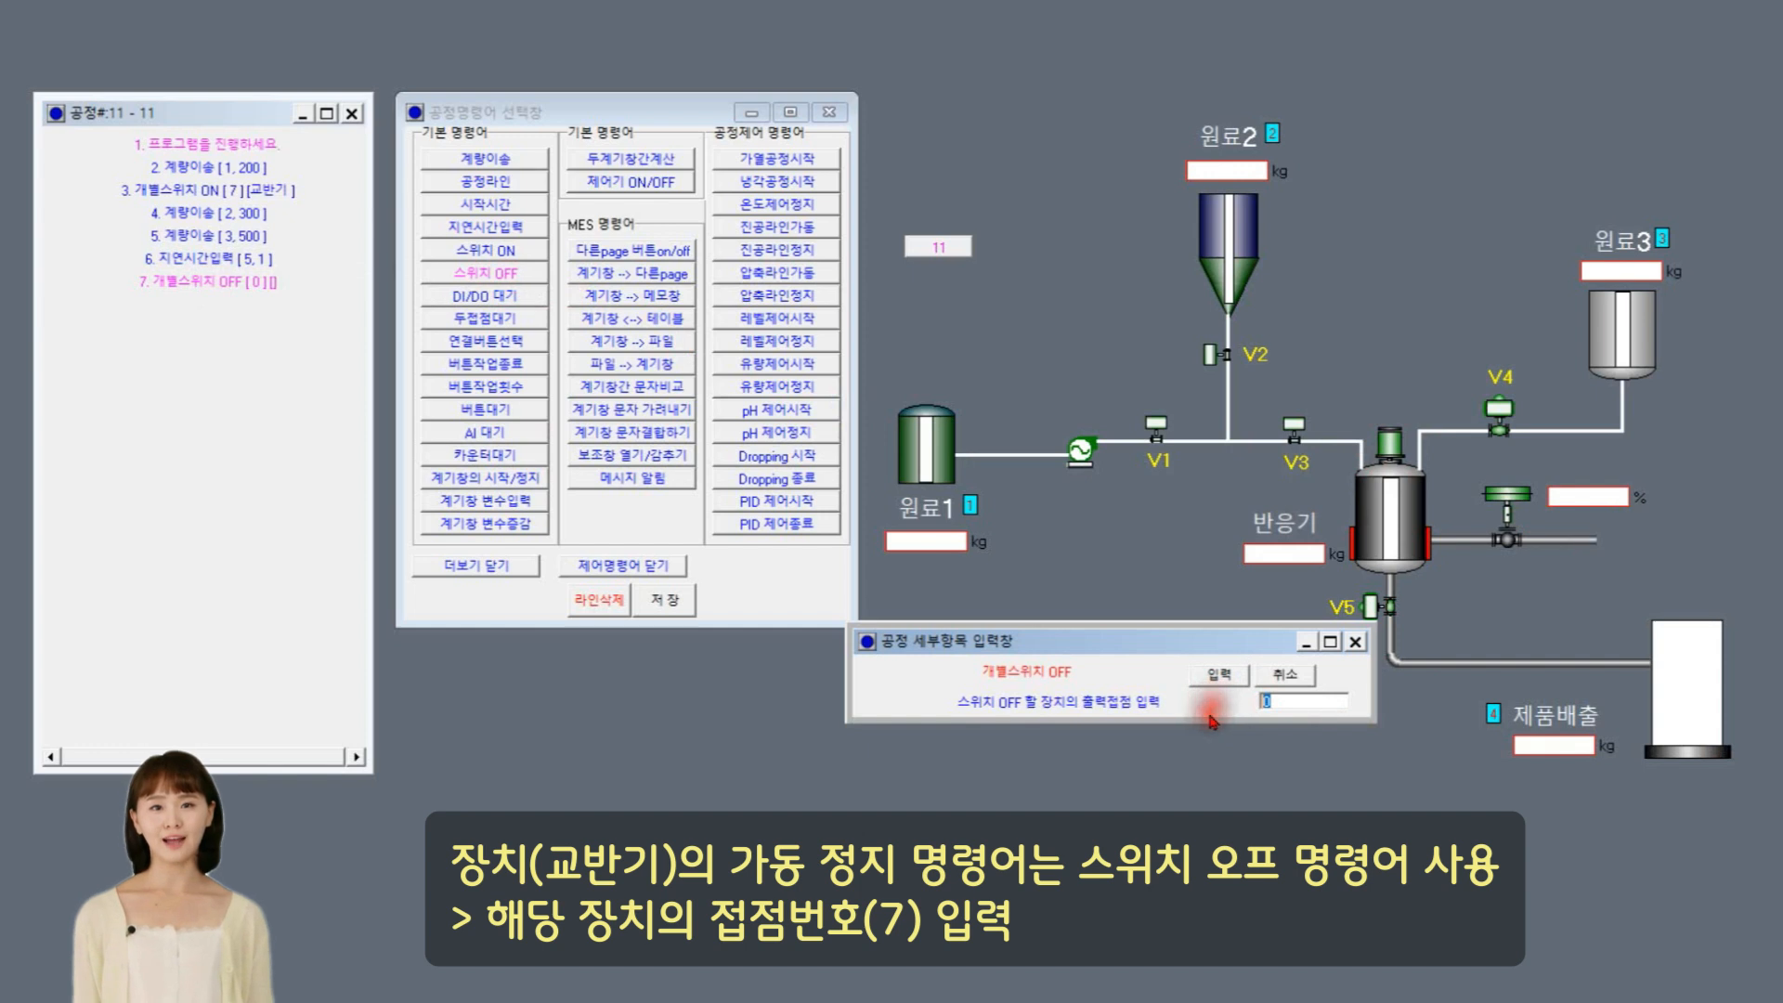
text(7)
click(1223, 676)
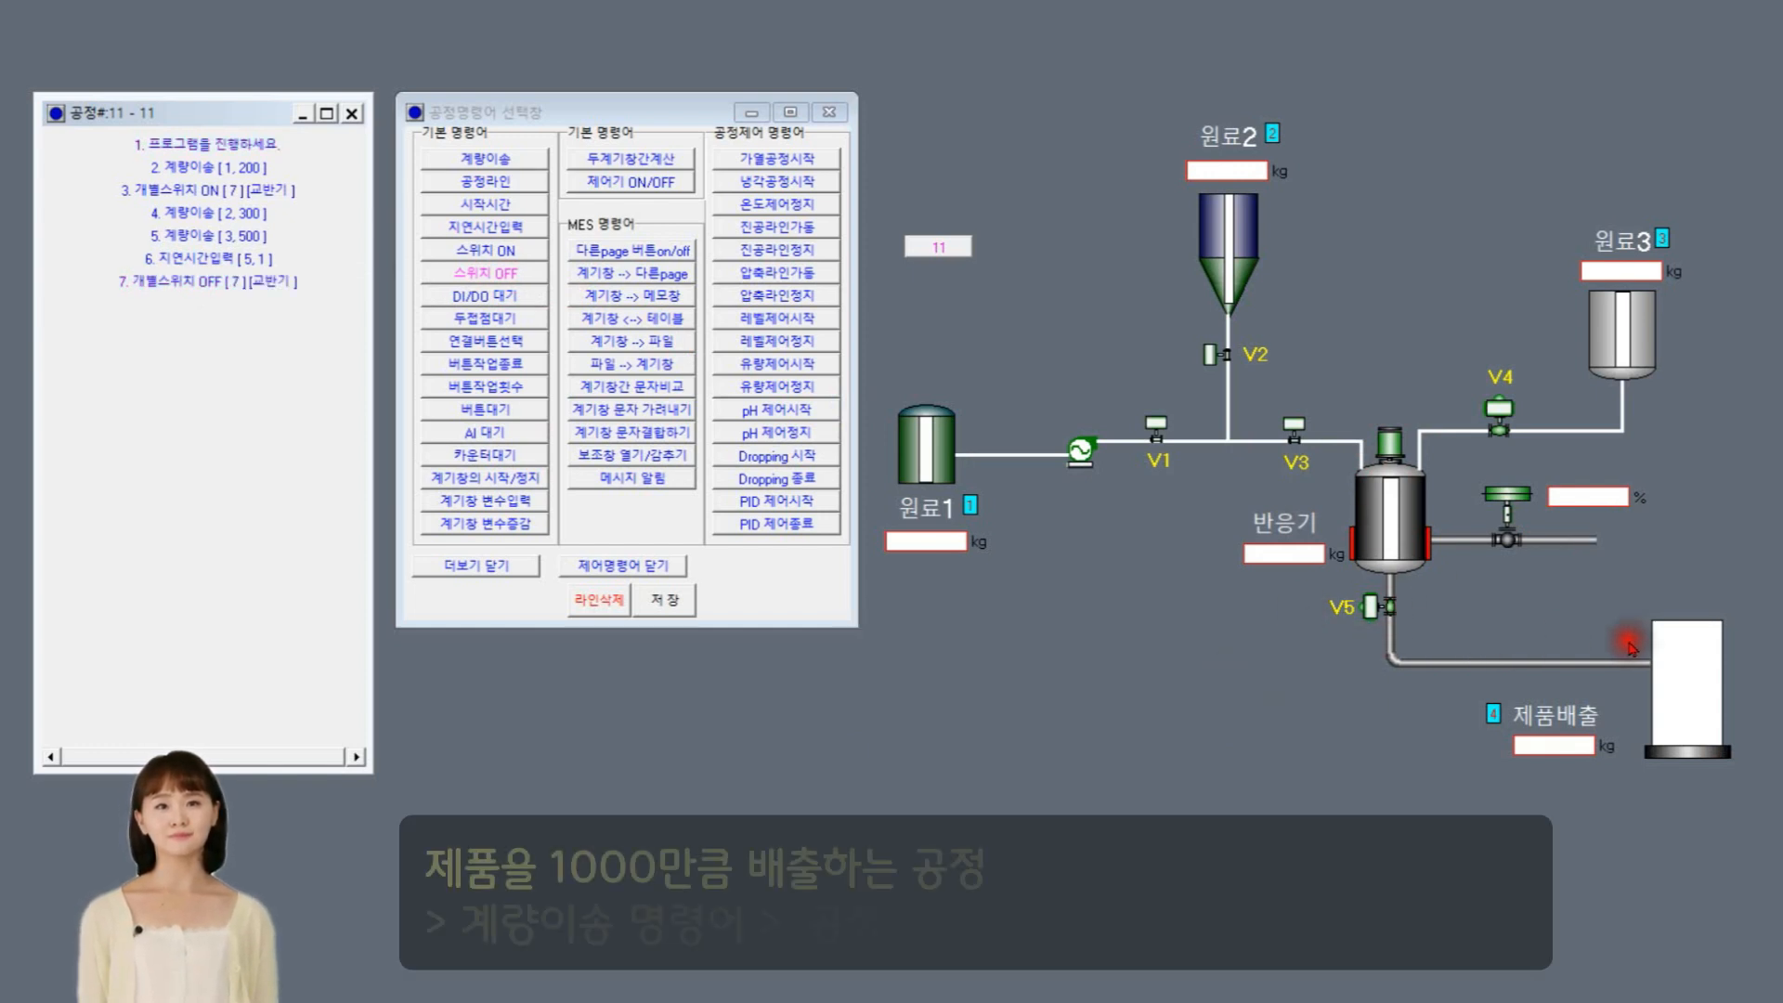
Step: Add a 계량이송 command with process line number 4 and a metered amount of 1000 to discharge the product, and save the program
click(519, 170)
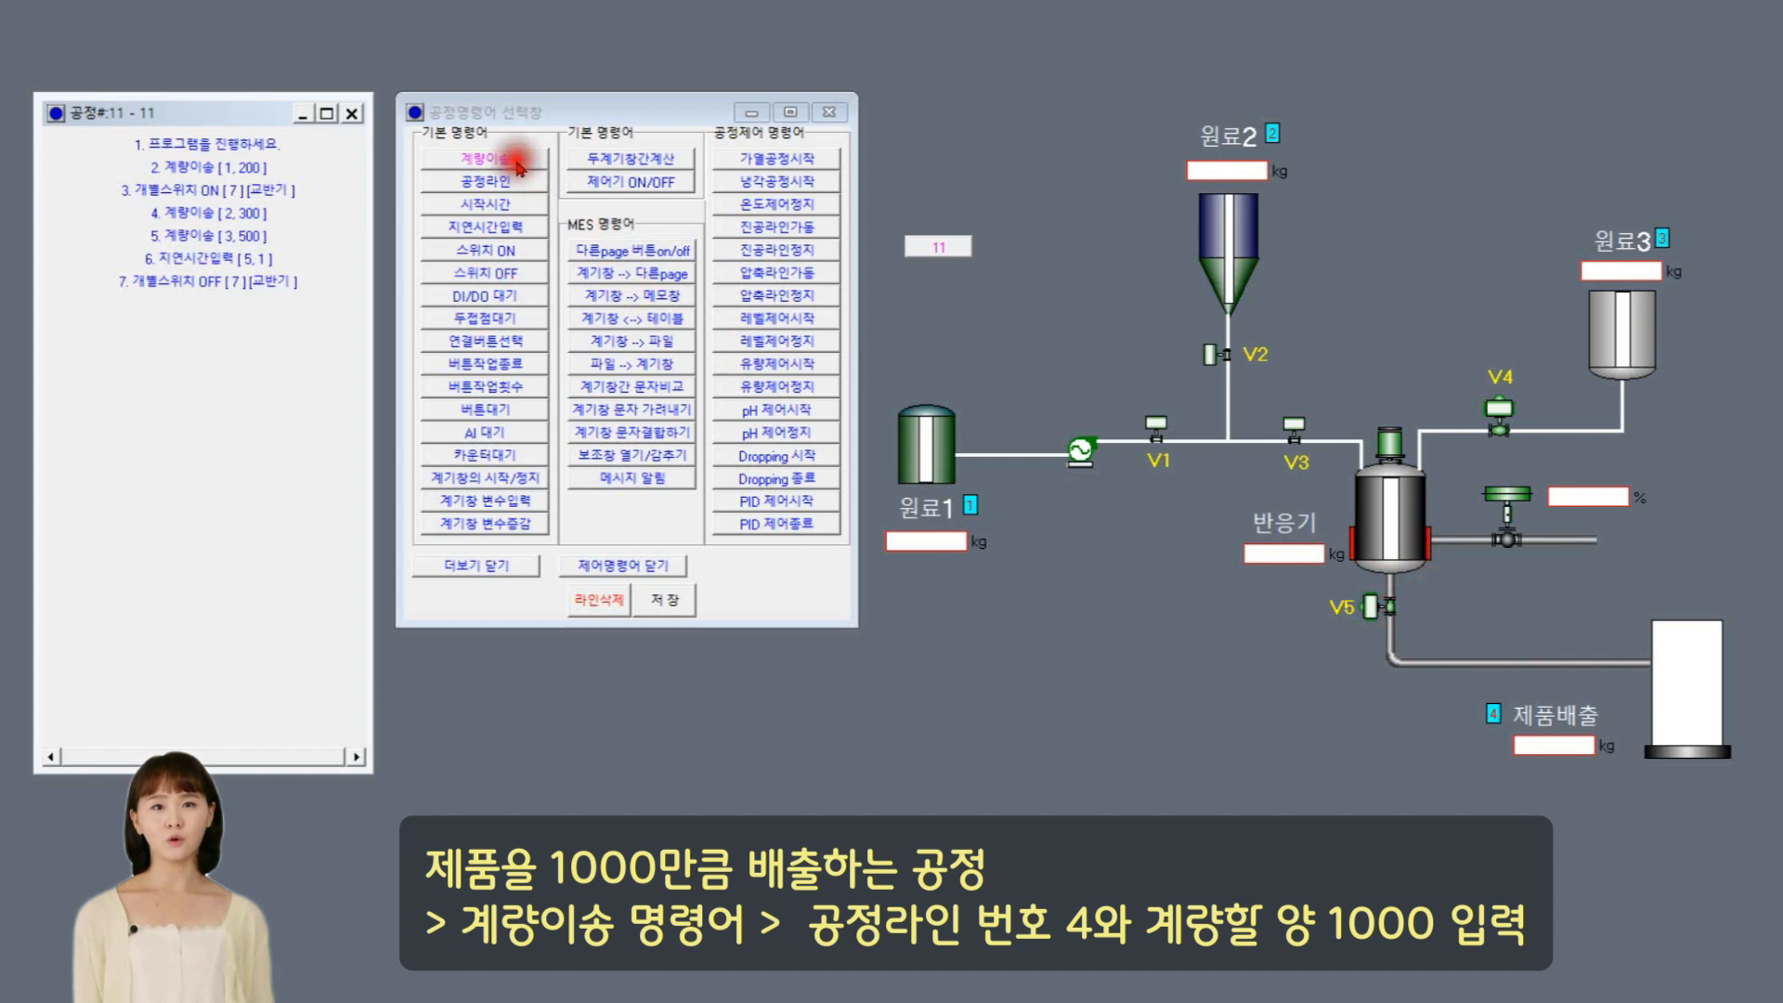
click(224, 302)
double_click(225, 305)
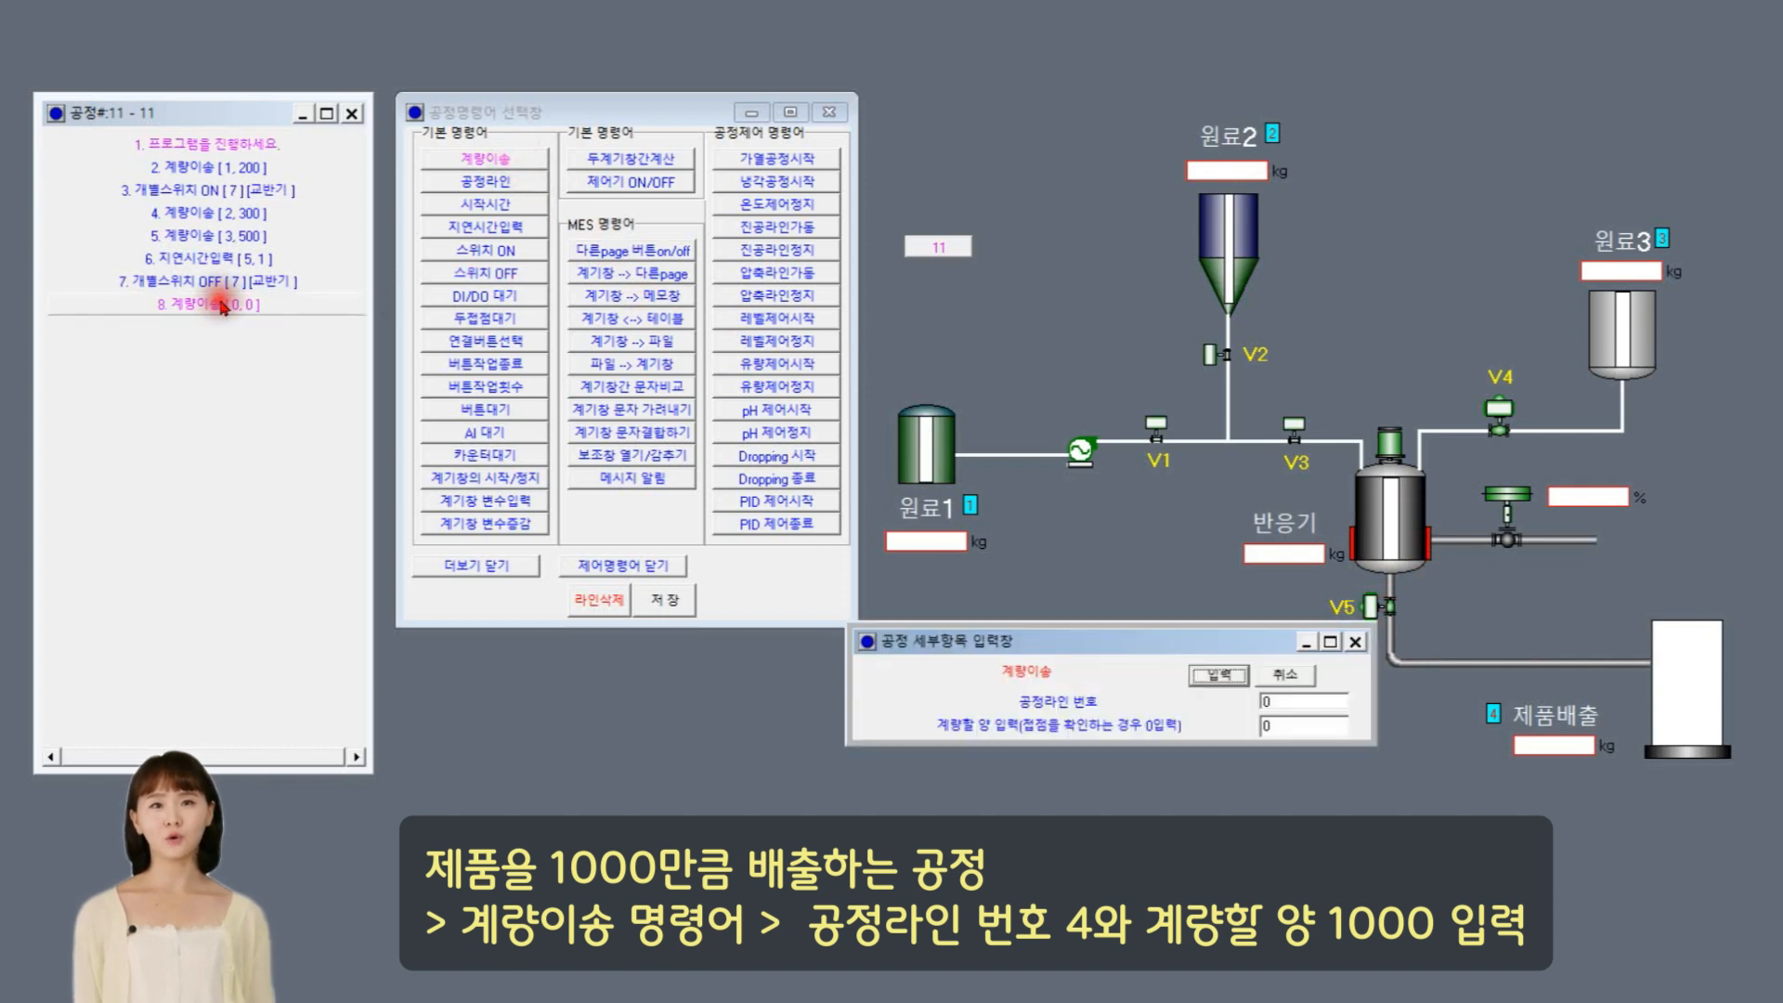
drag(1137, 630, 1117, 650)
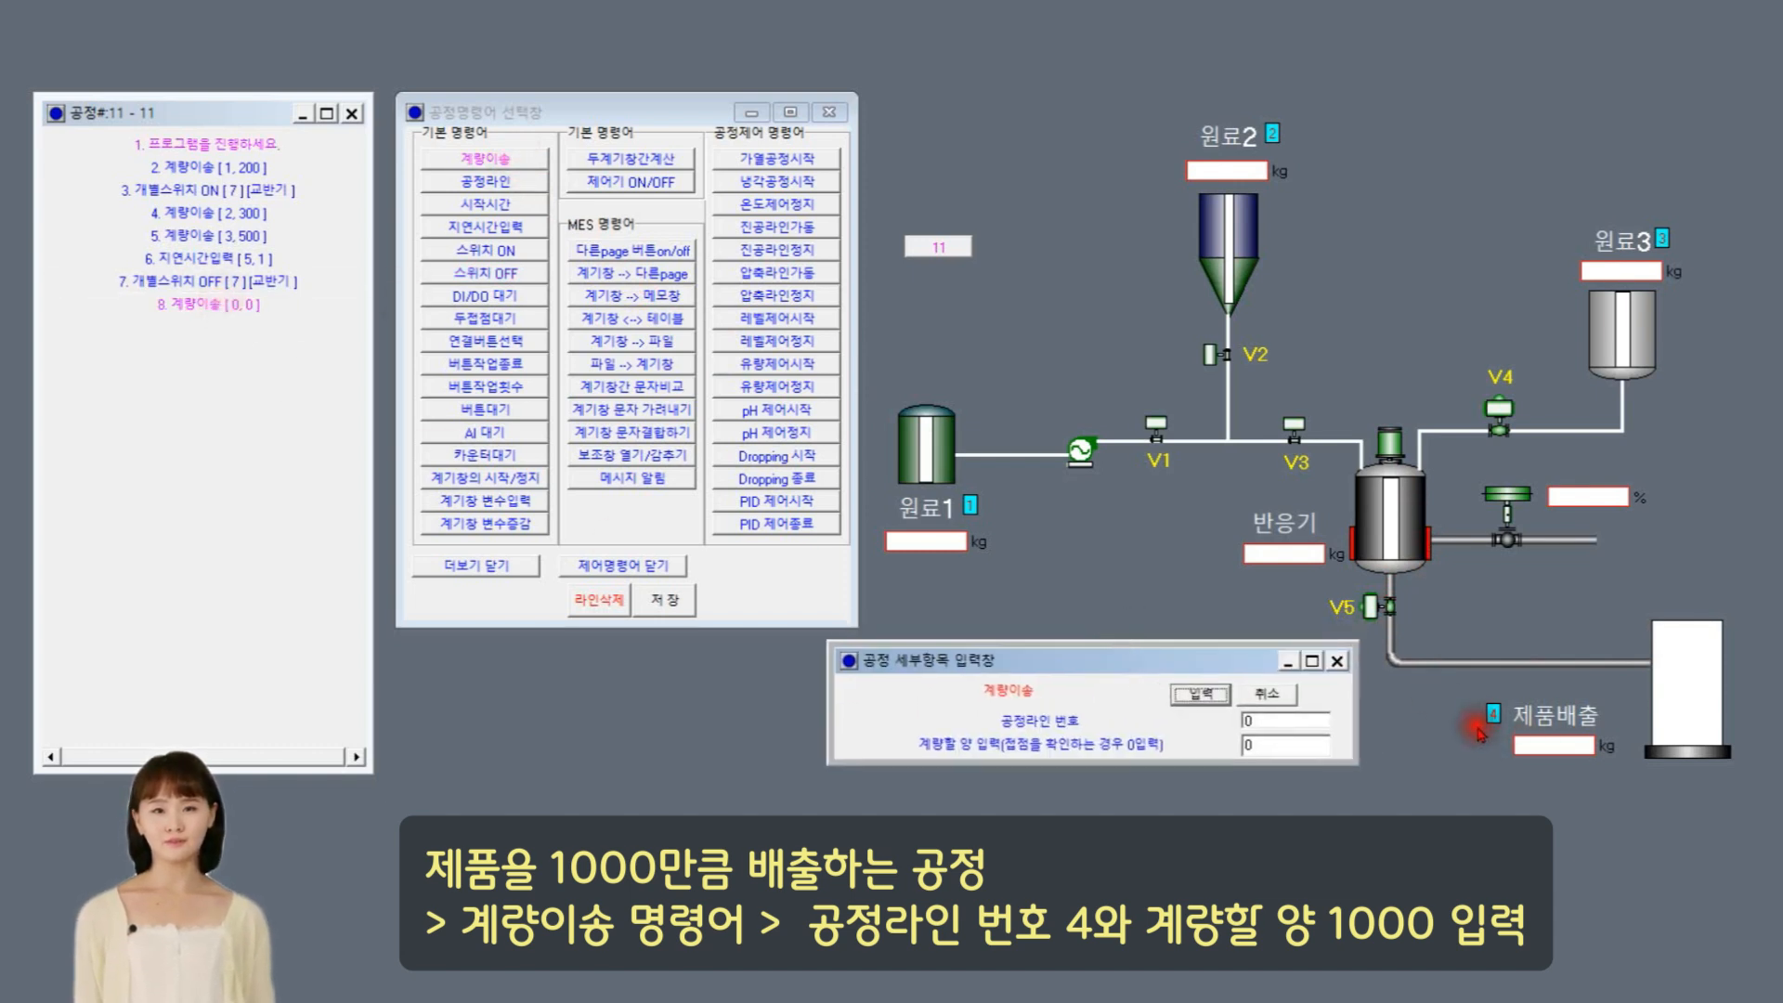
click(1266, 722)
key(BackSpace)
text(4)
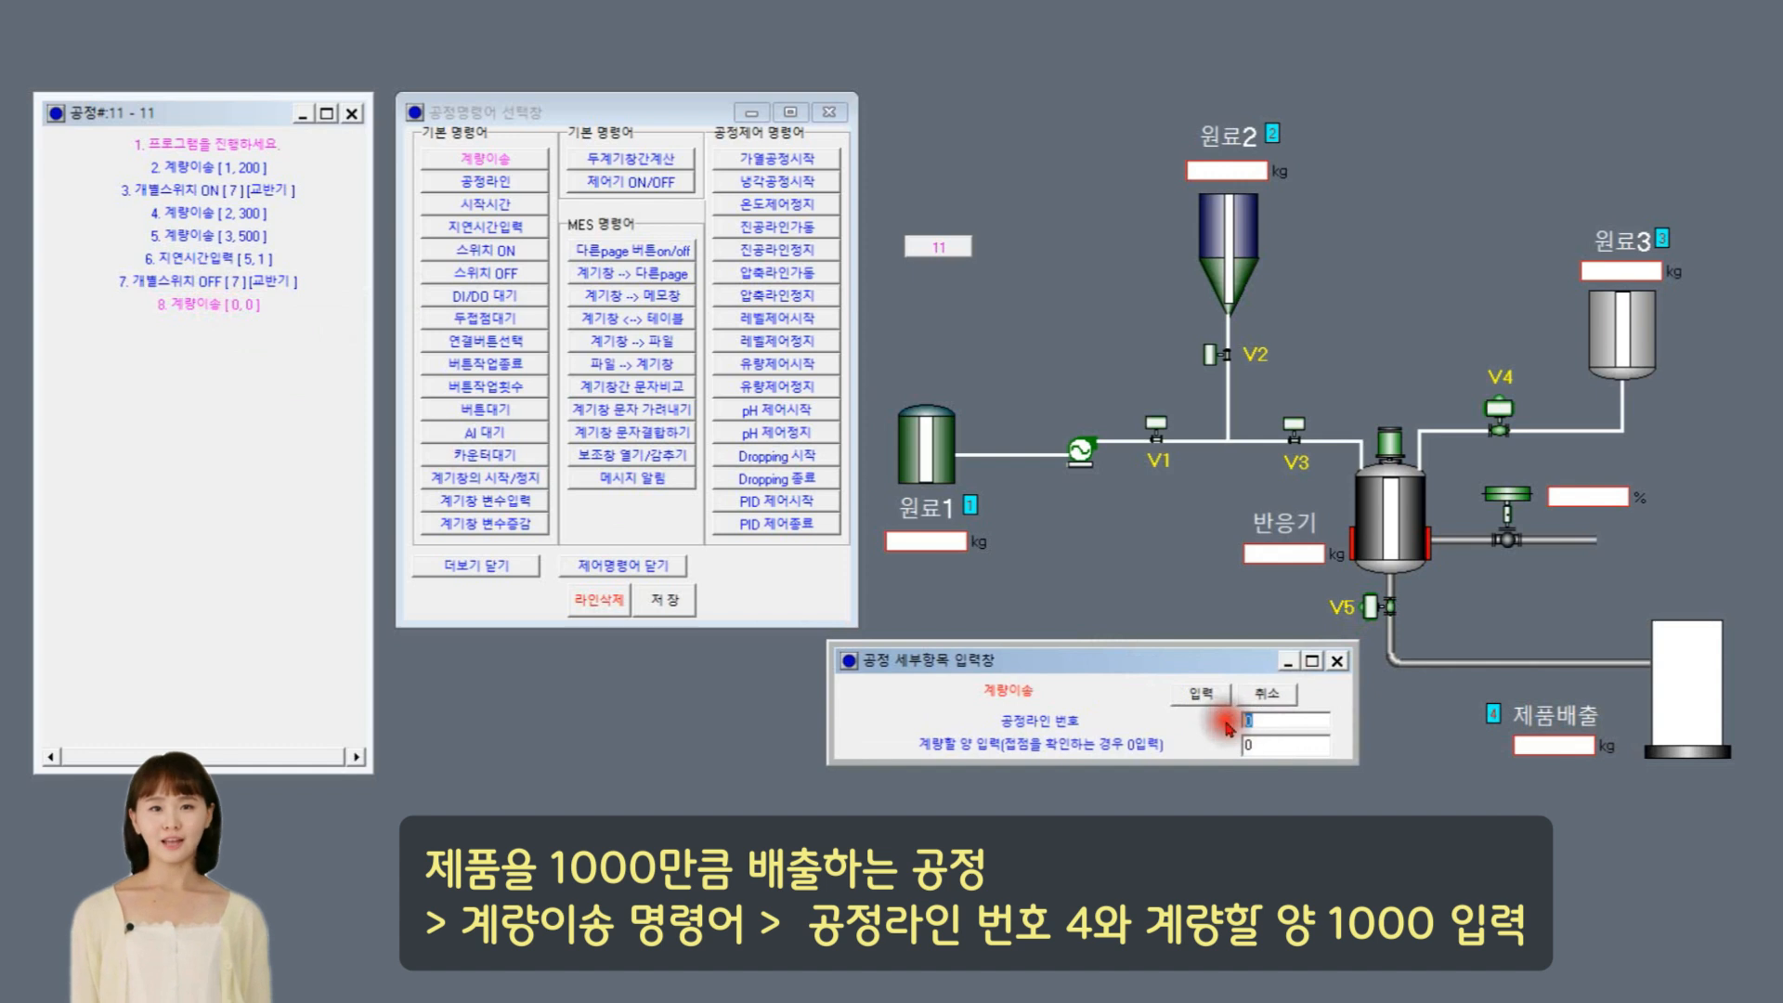
click(1265, 747)
key(BackSpace)
text(1000)
click(1200, 692)
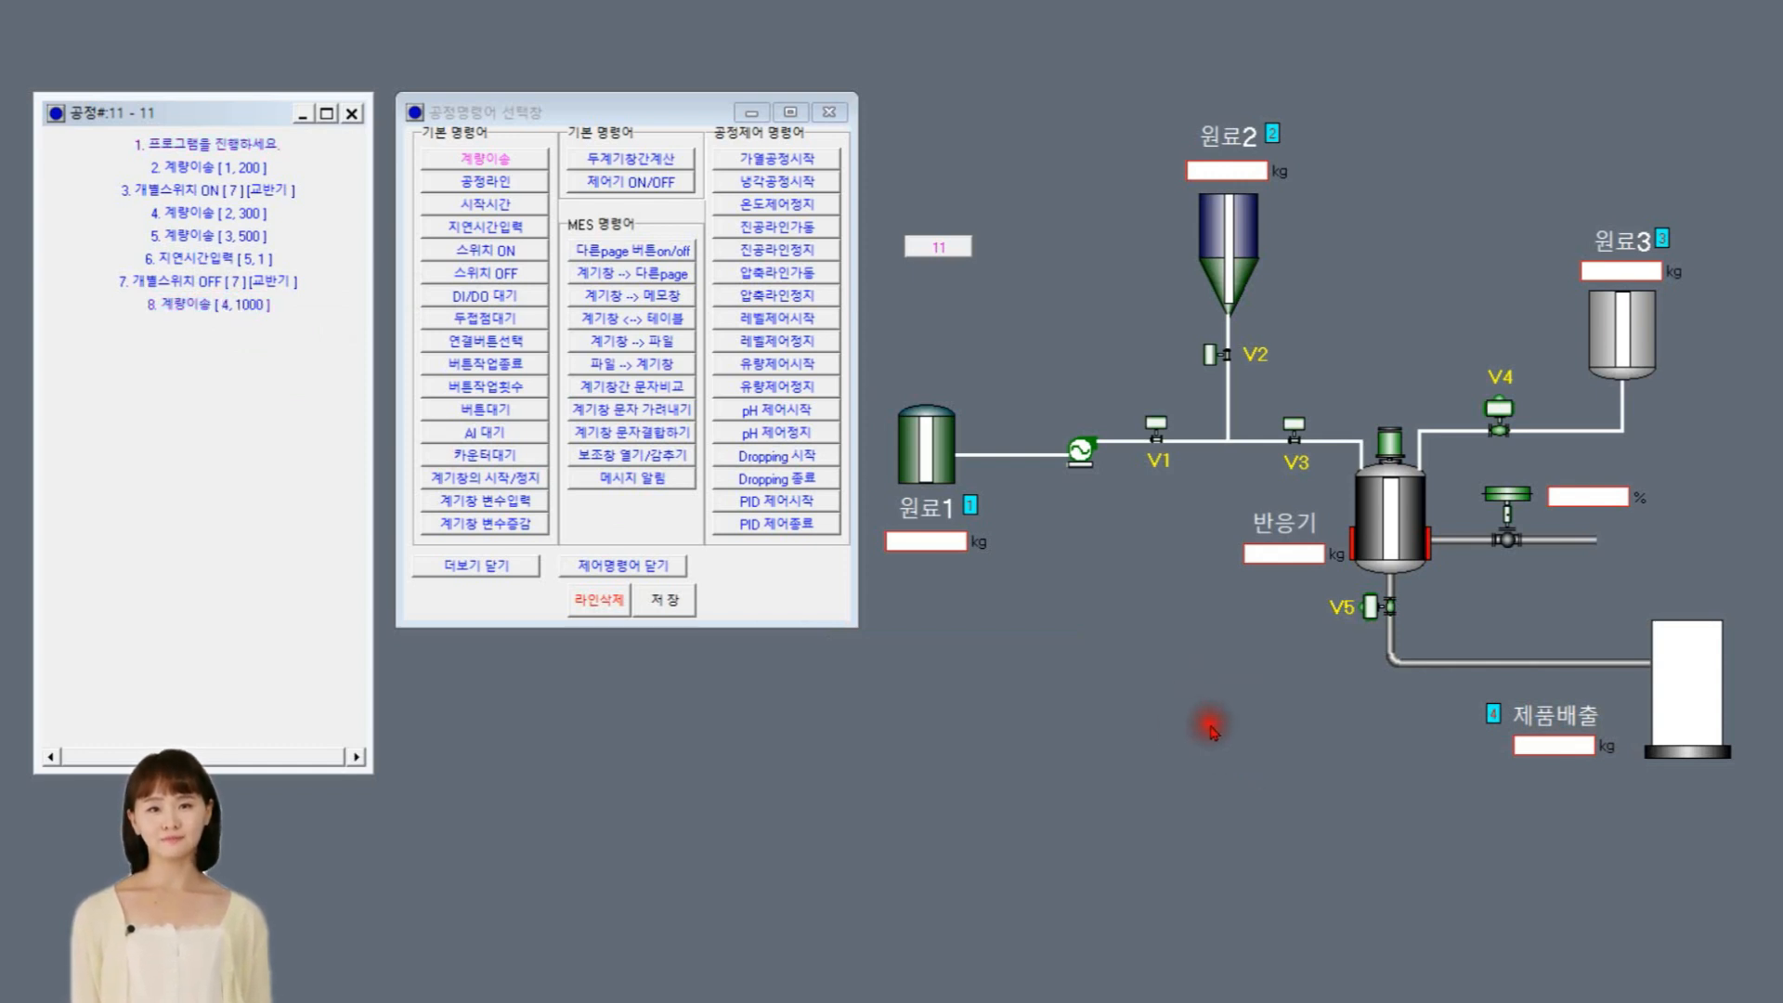
click(665, 602)
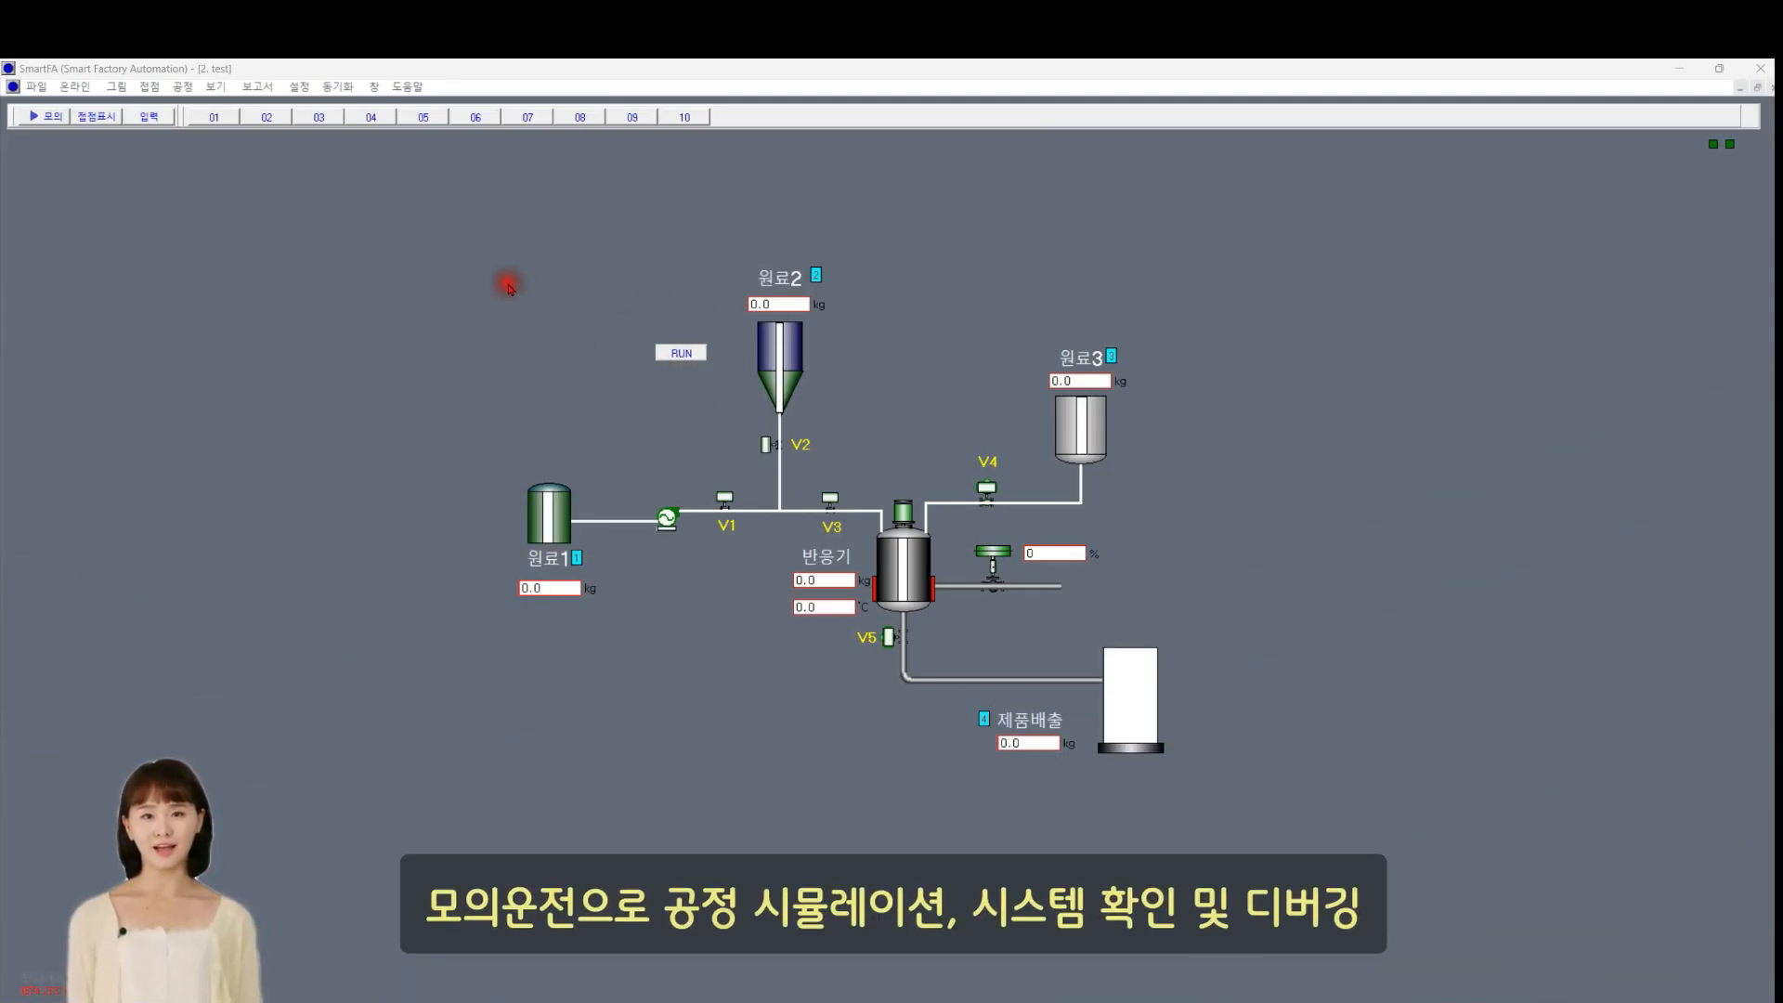
Step: Start the simulated operation mode and switch on valves V2 and V5
click(48, 122)
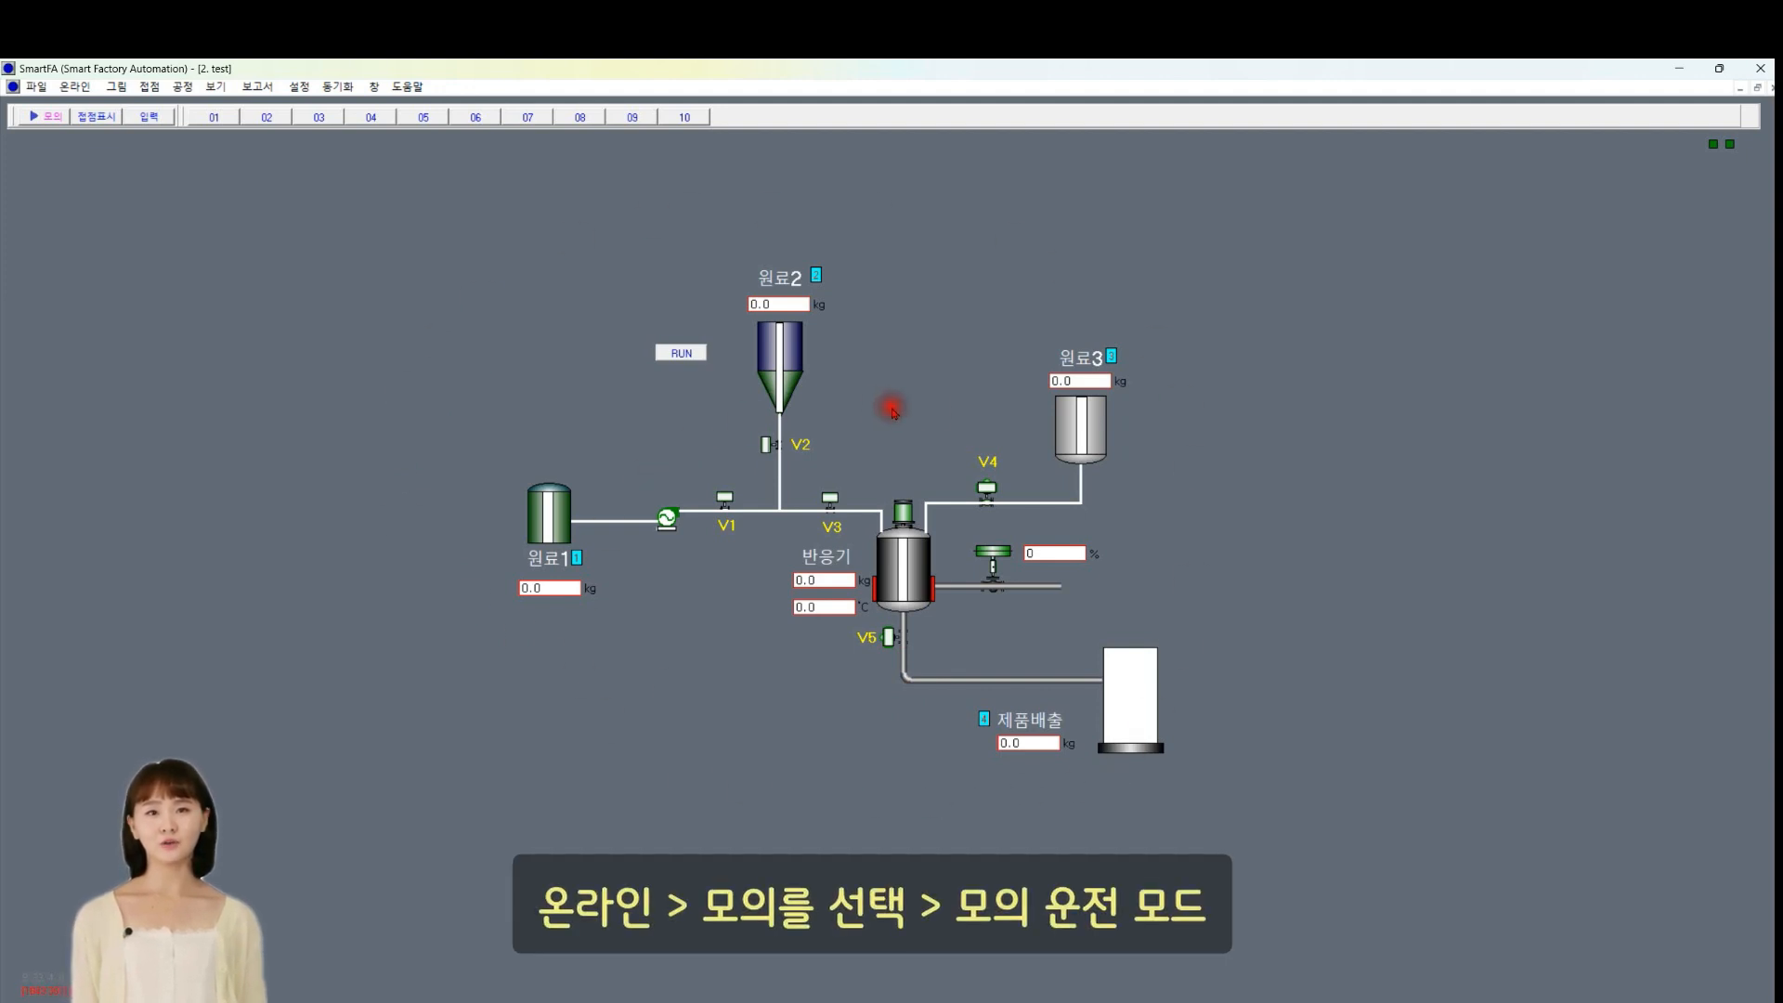
click(768, 446)
click(767, 451)
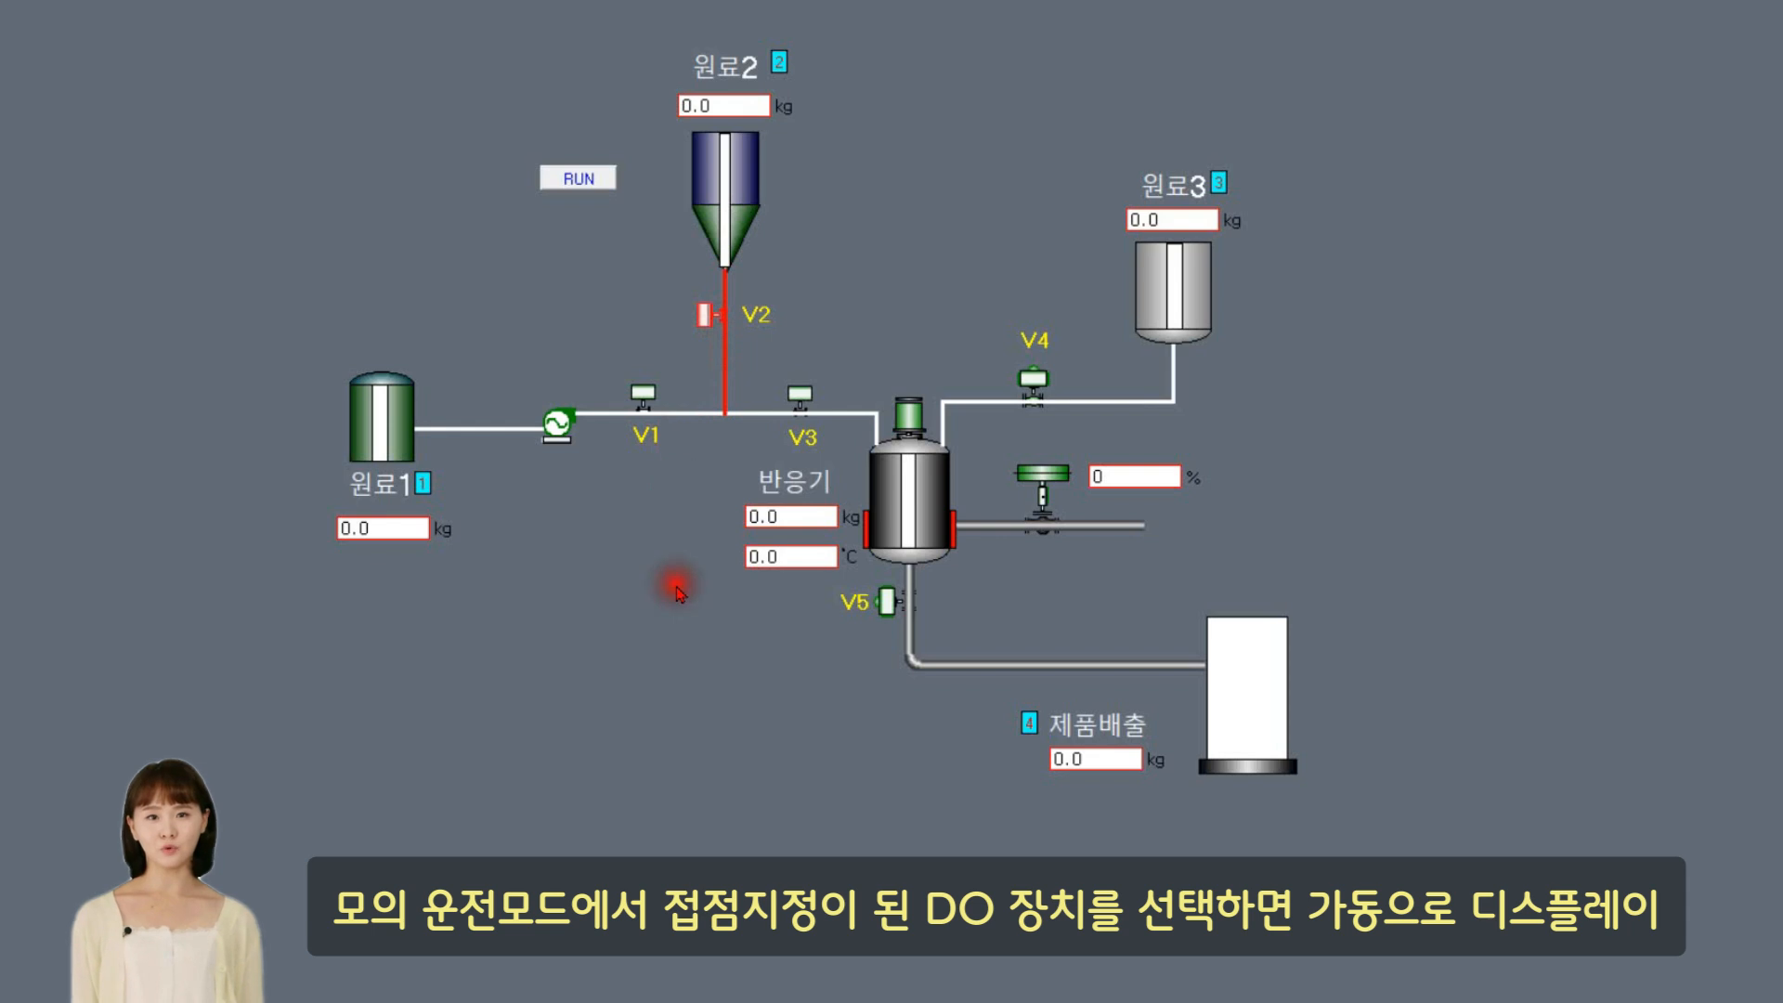
click(889, 606)
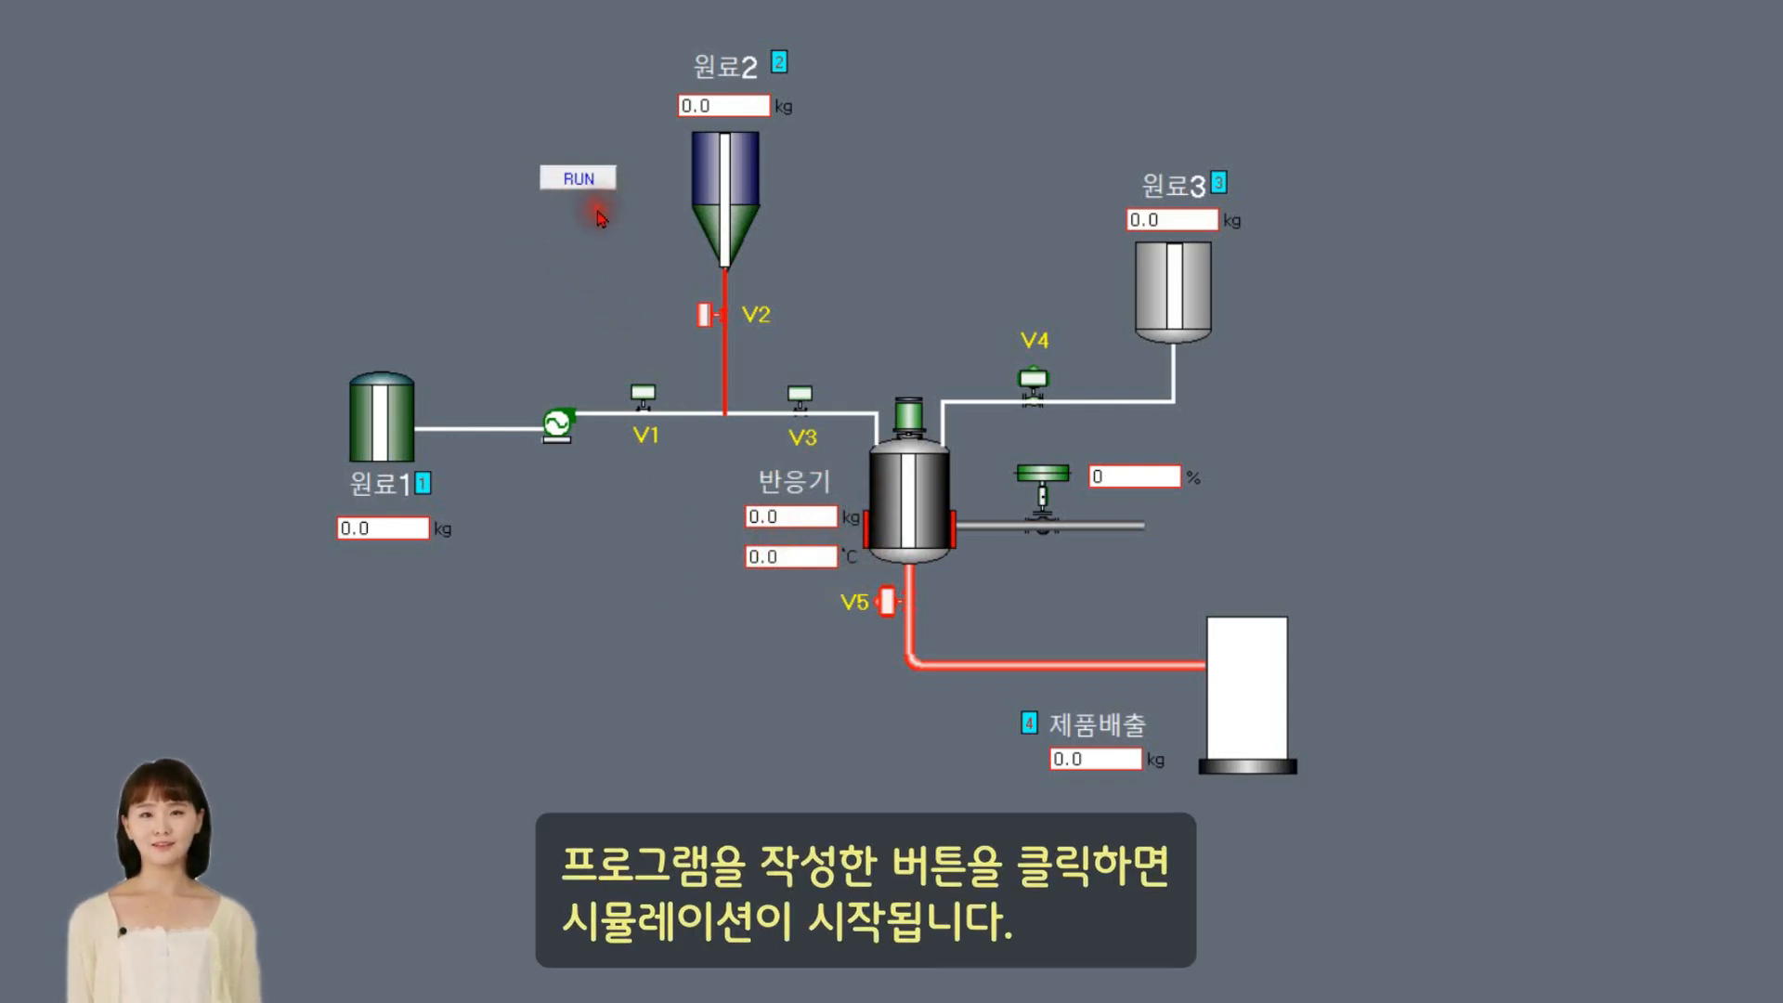
Step: Enter a value of 1000 directly into the weight gauges of 원료1, 원료2 and 원료3
right_click(409, 530)
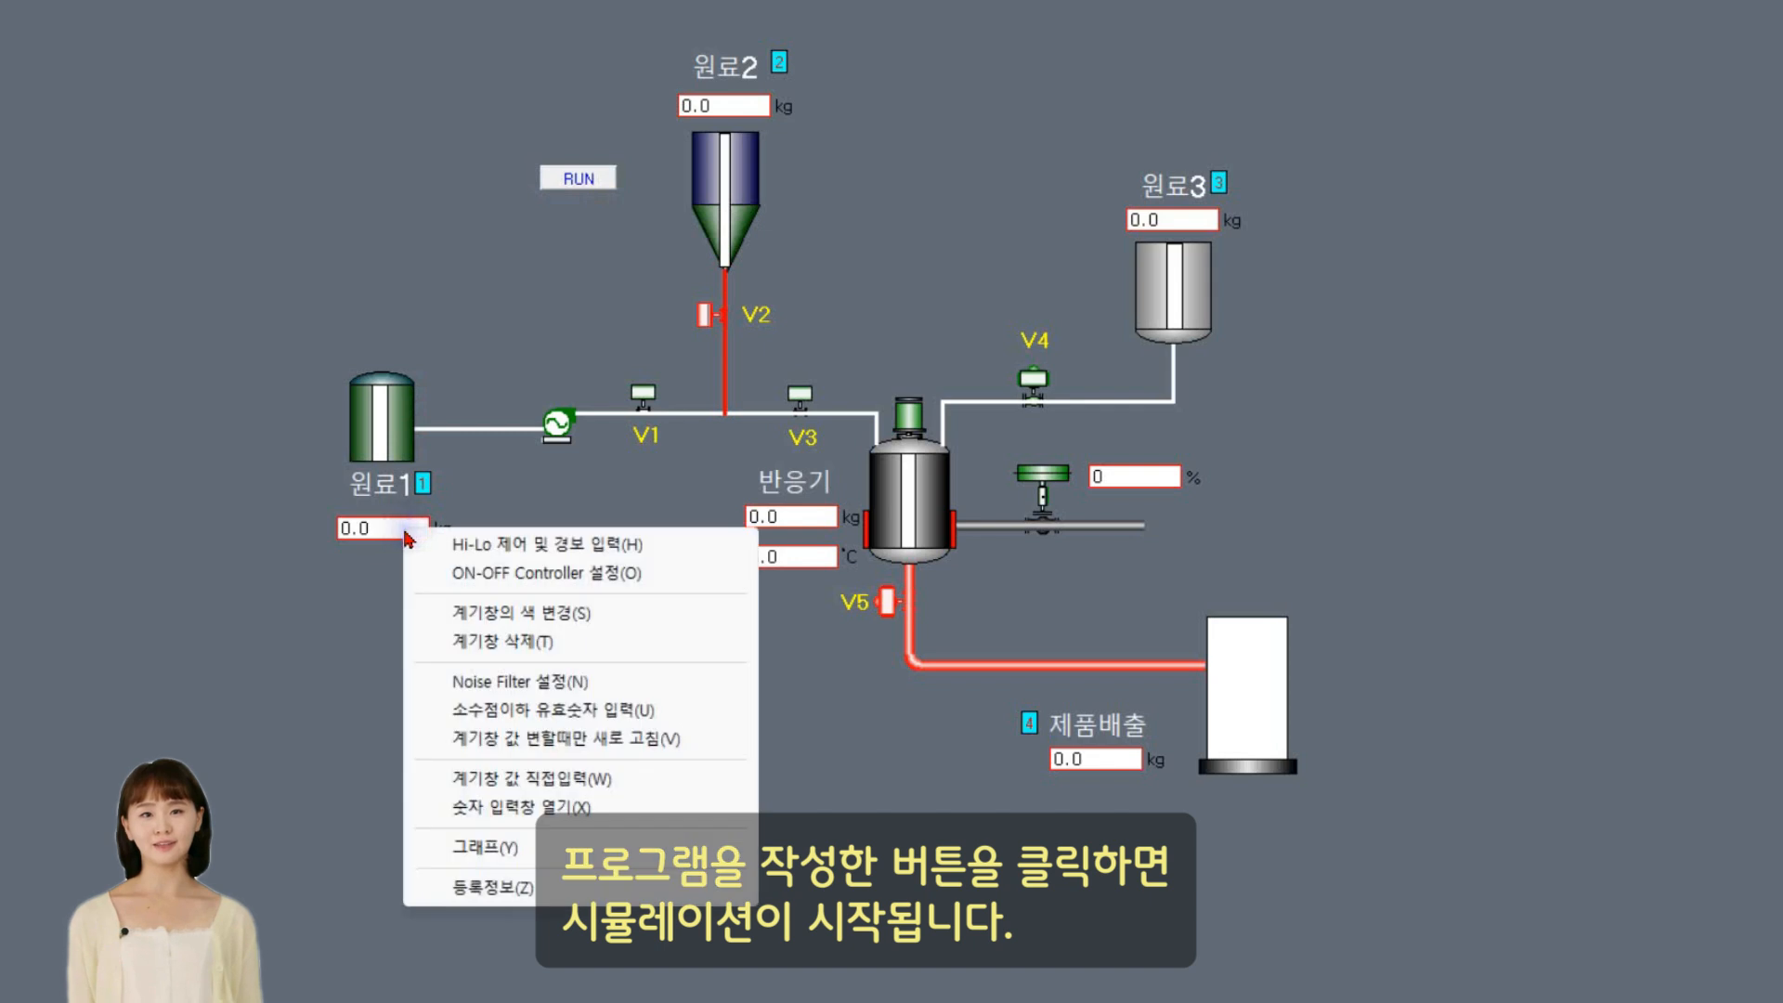
click(558, 776)
key(Return)
right_click(726, 106)
click(858, 365)
text(1000)
key(Return)
right_click(1198, 220)
click(1319, 472)
text(1000)
key(Return)
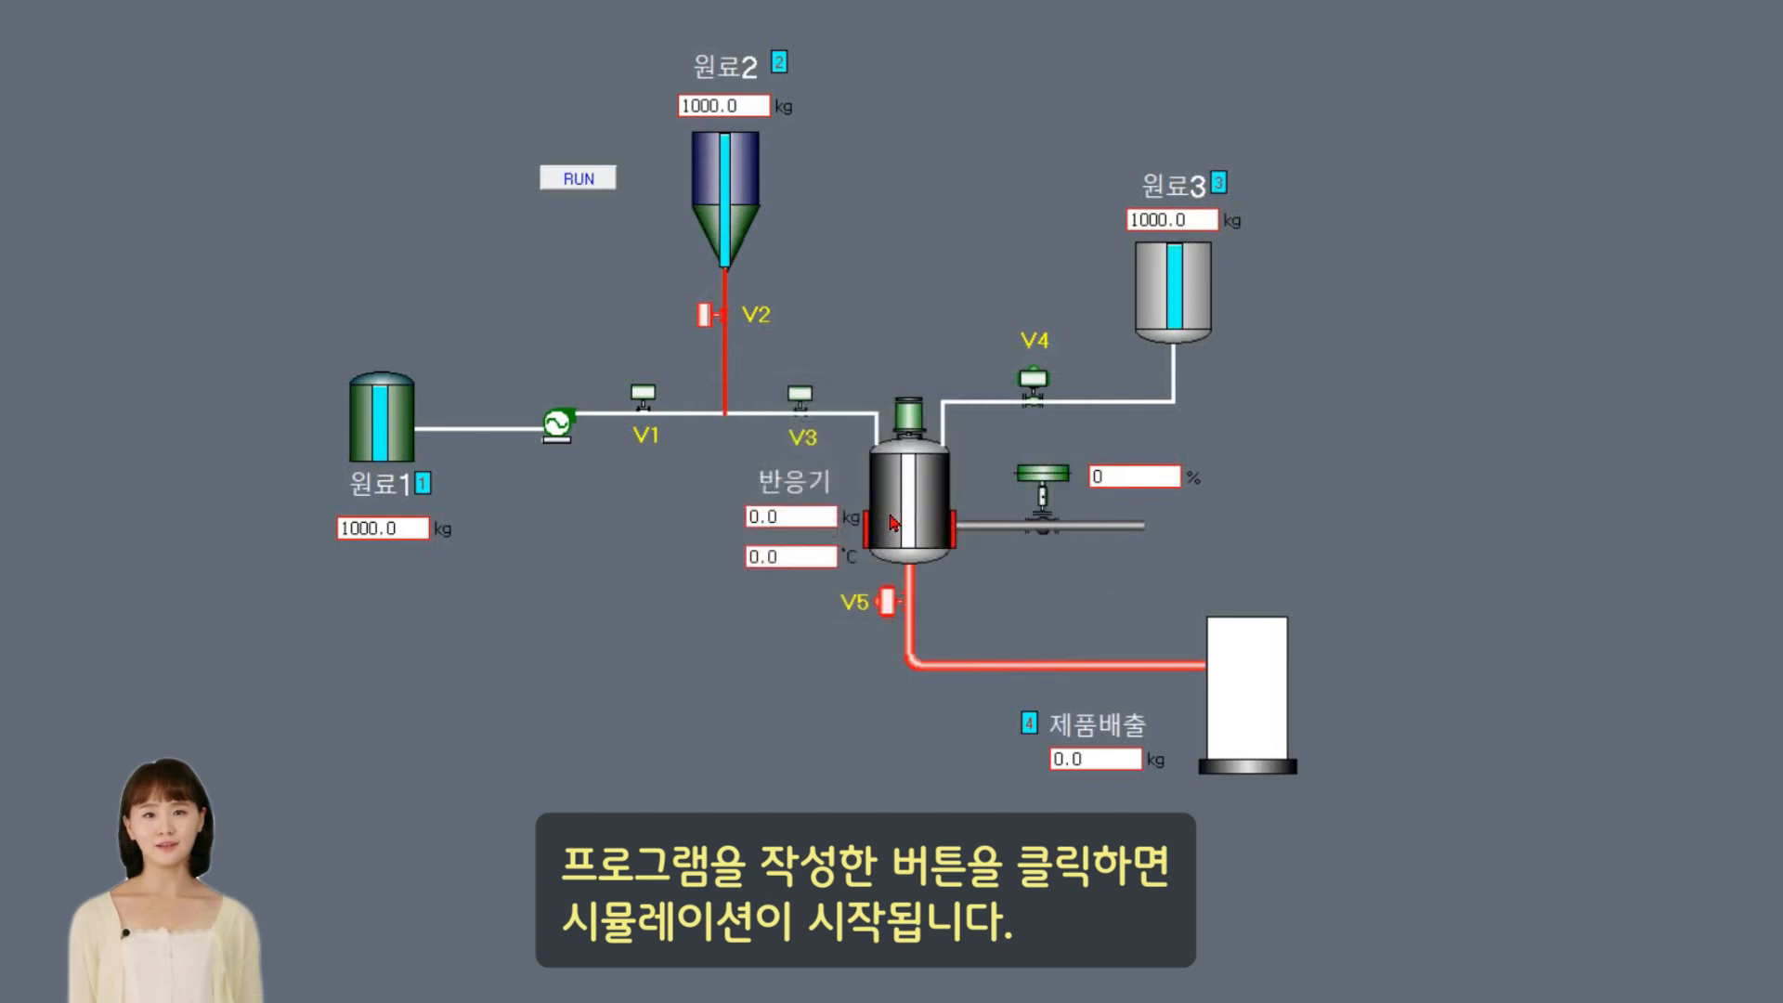
Step: Run the programmed process and switch off valves V2 and V5 so that the material feed can start
click(583, 181)
click(589, 250)
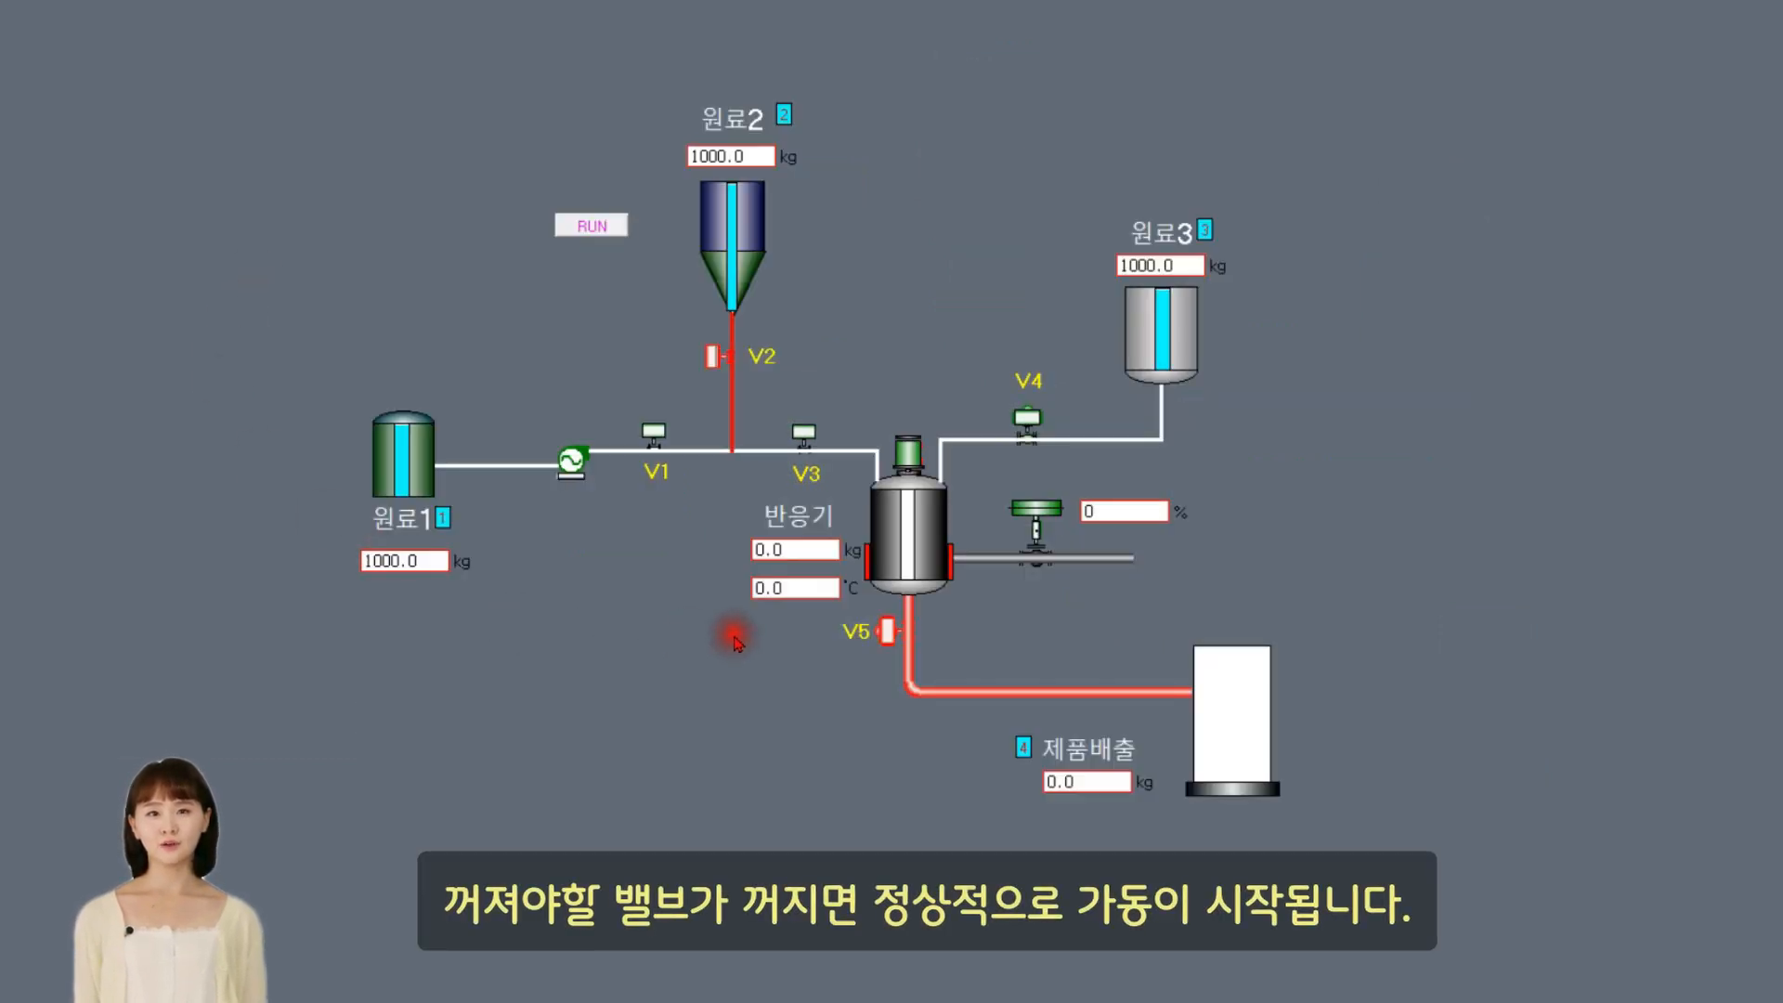
click(720, 360)
click(887, 631)
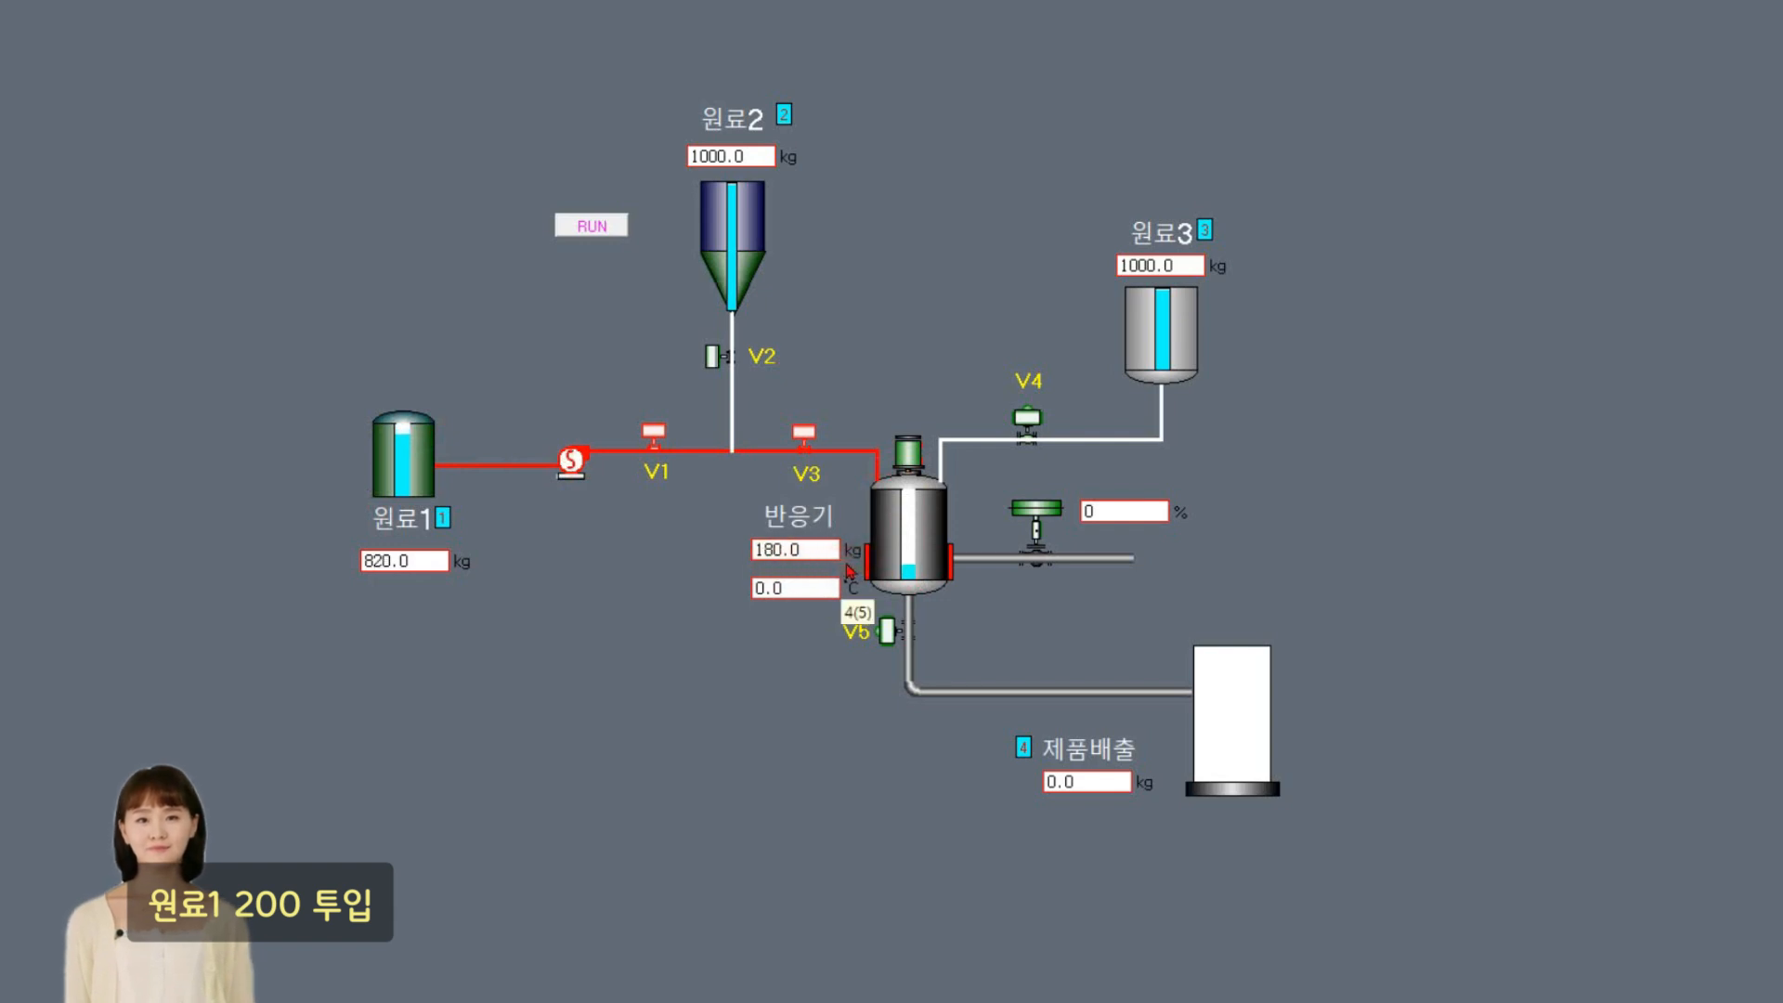
click(915, 480)
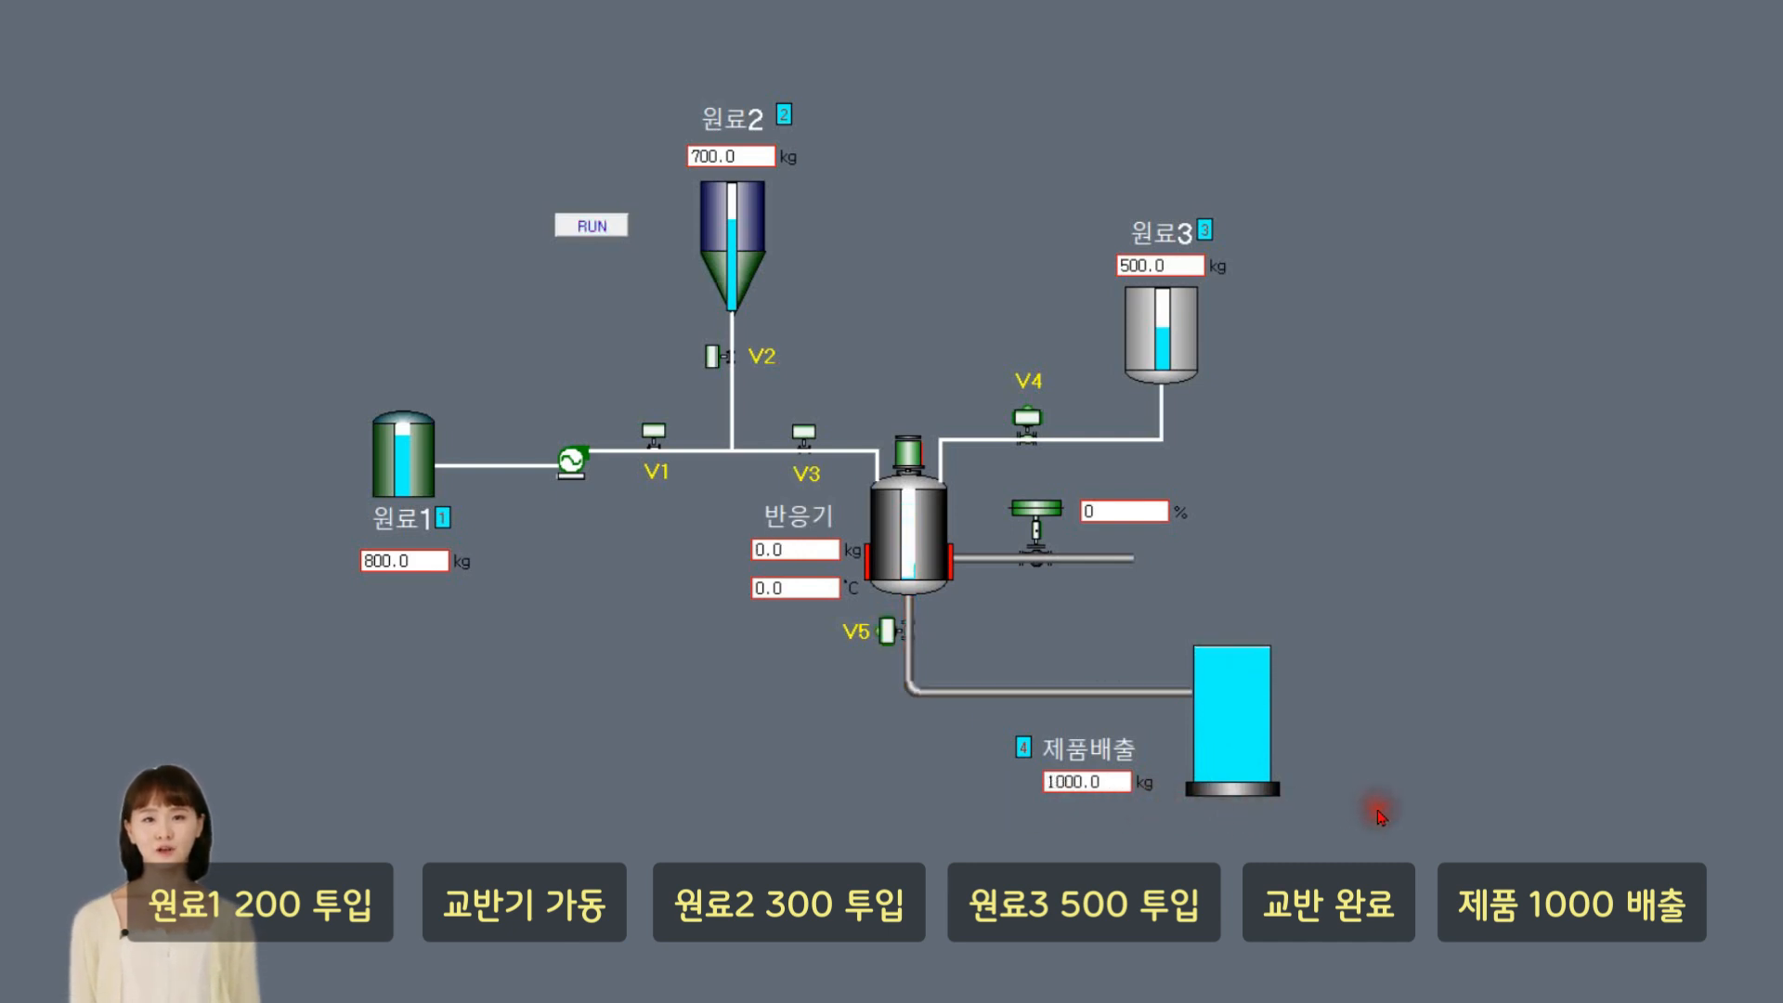
click(1307, 850)
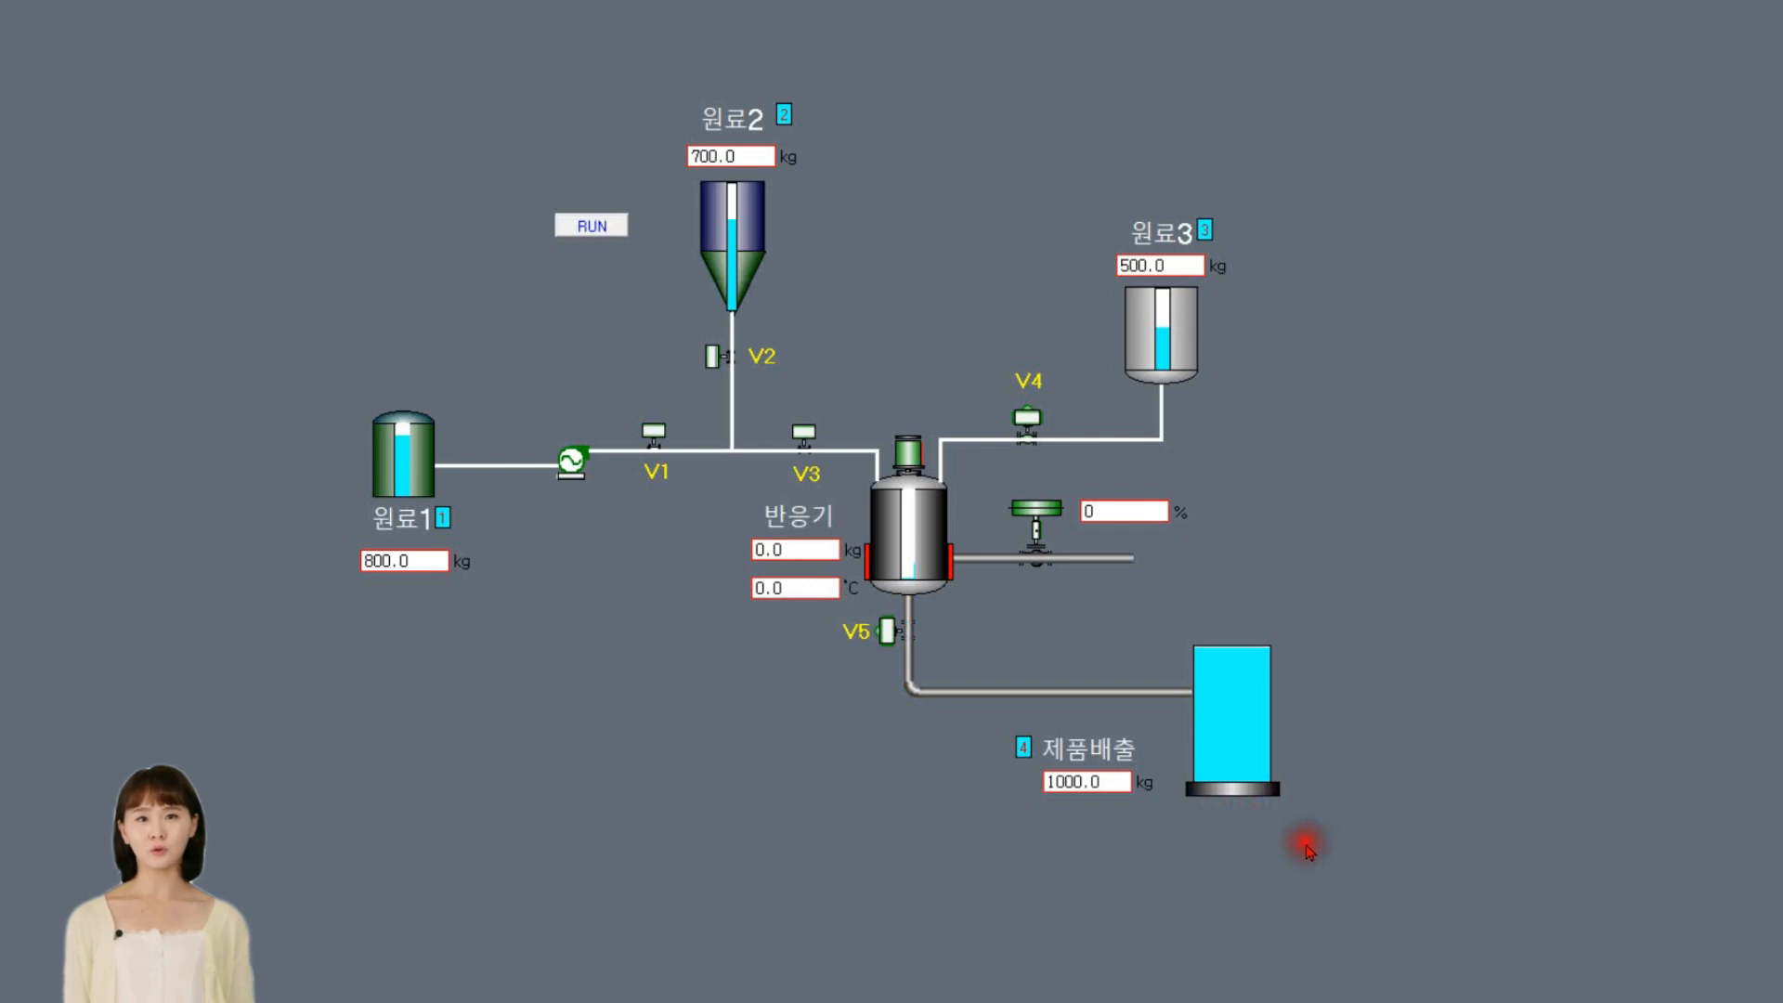